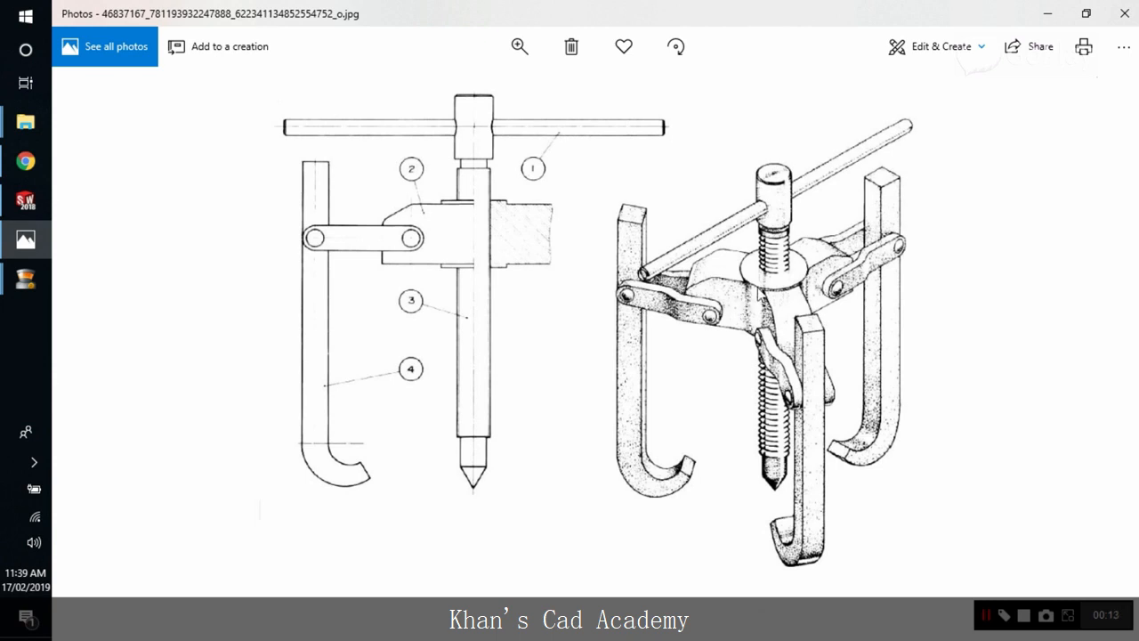
# Page through the puller drawings to the sheet detailing parts 2, 3 and 5, and create a new part document in SOLIDWORKS
pyautogui.press('Right')
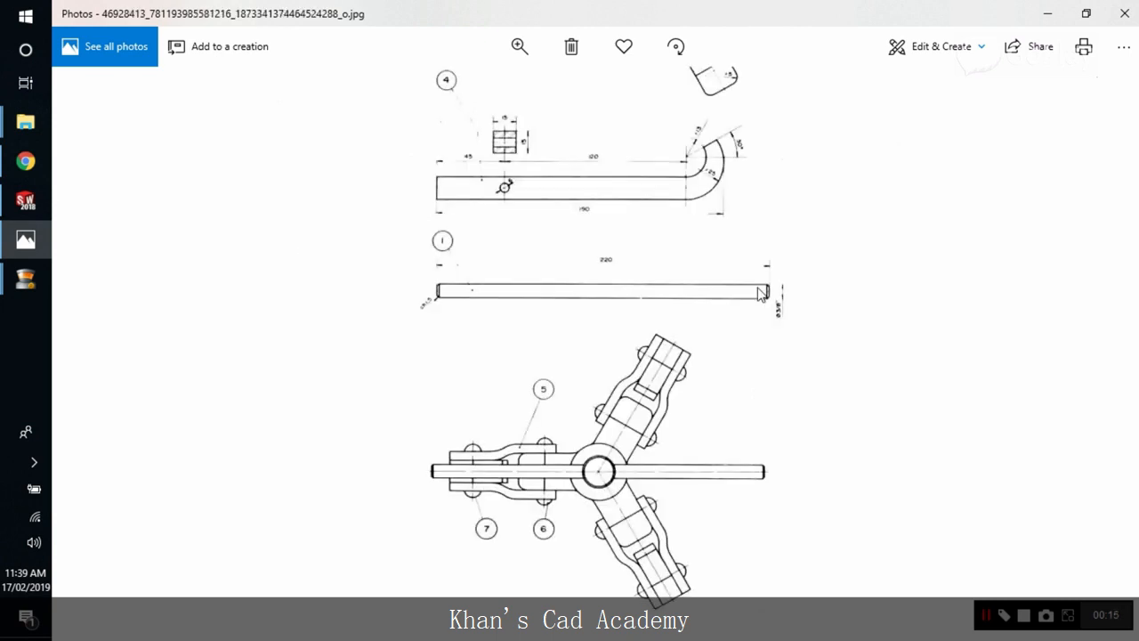
pyautogui.press('Right')
pyautogui.press('Right')
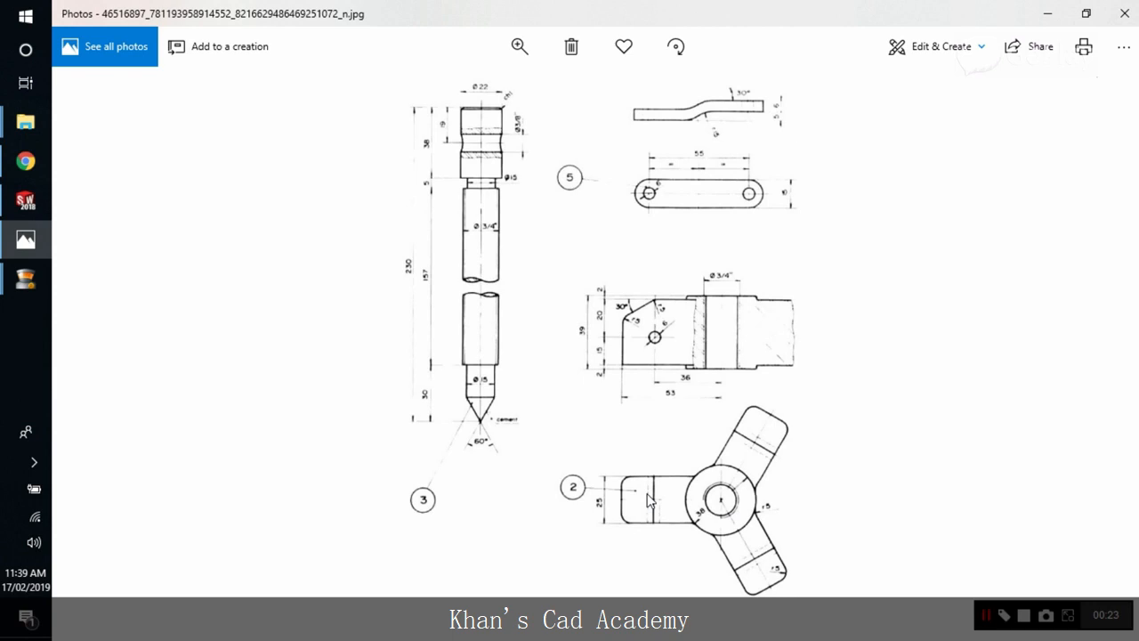
pyautogui.click(24, 201)
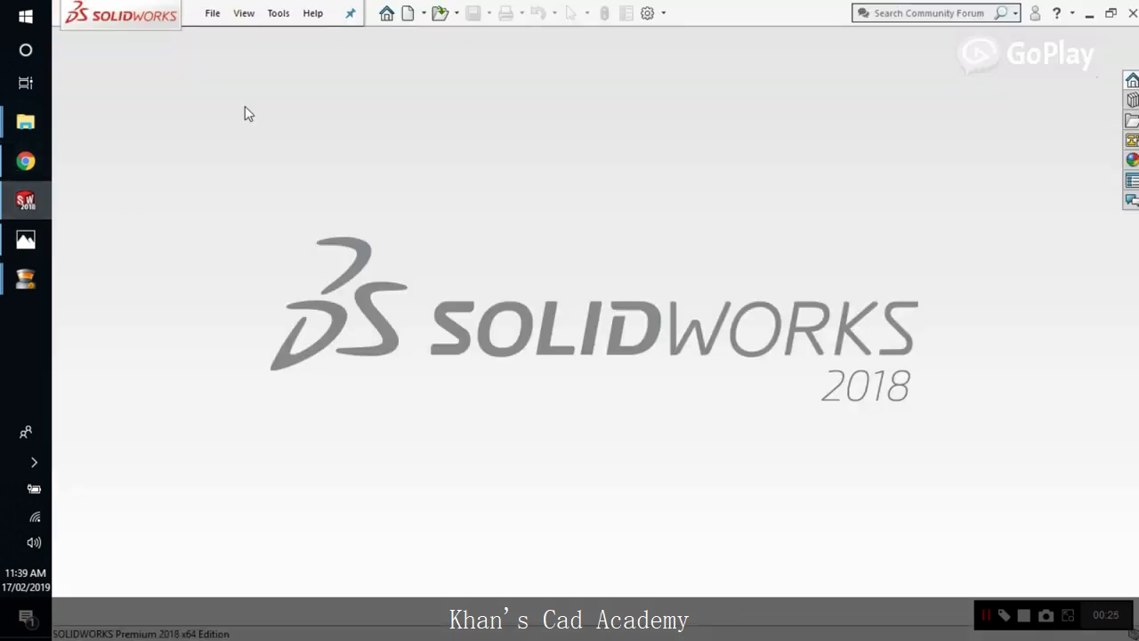
pyautogui.click(213, 14)
pyautogui.click(237, 39)
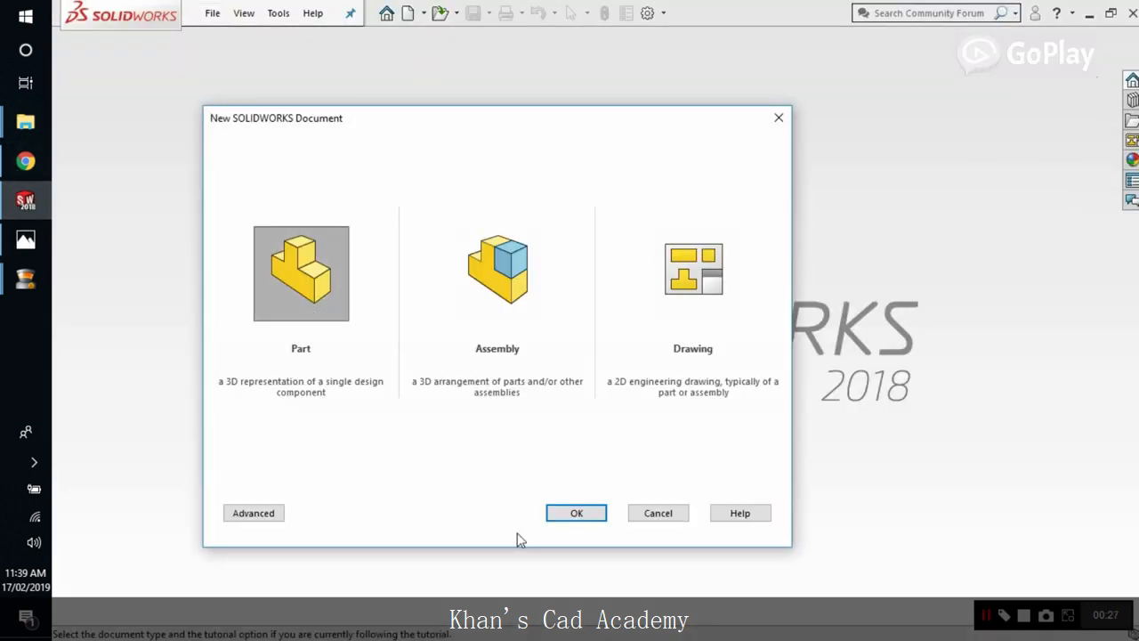
pyautogui.click(574, 513)
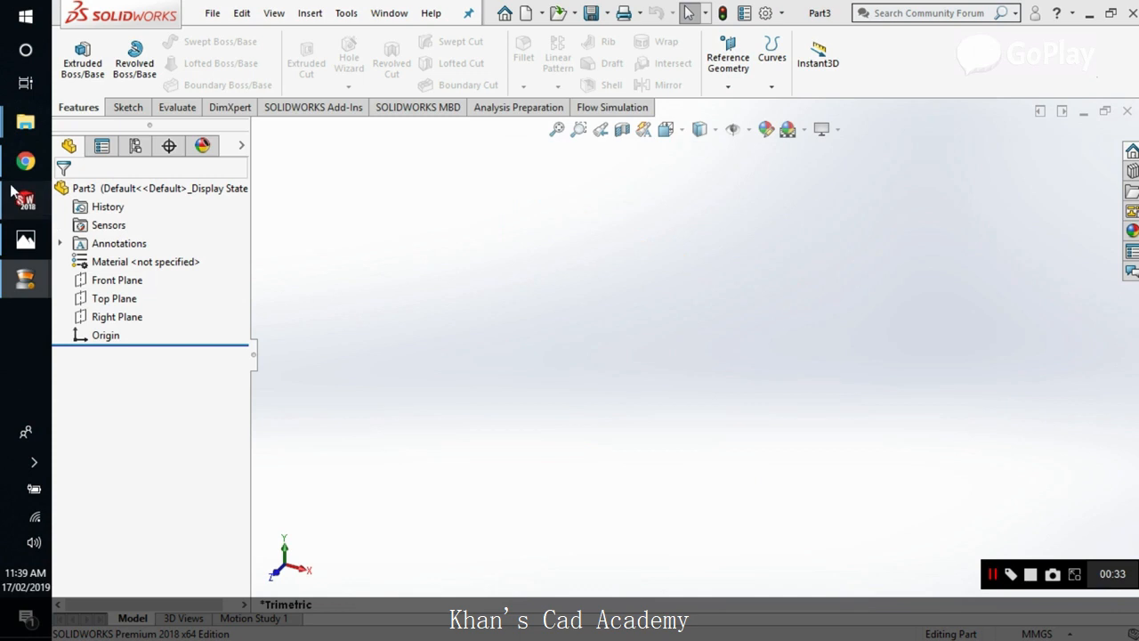
# Check part 2 in the Photos drawing and, in SOLIDWORKS, sketch an origin-centred circle about 68 mm in diameter on the Top Plane
pyautogui.hotkey('alt', 'Tab')
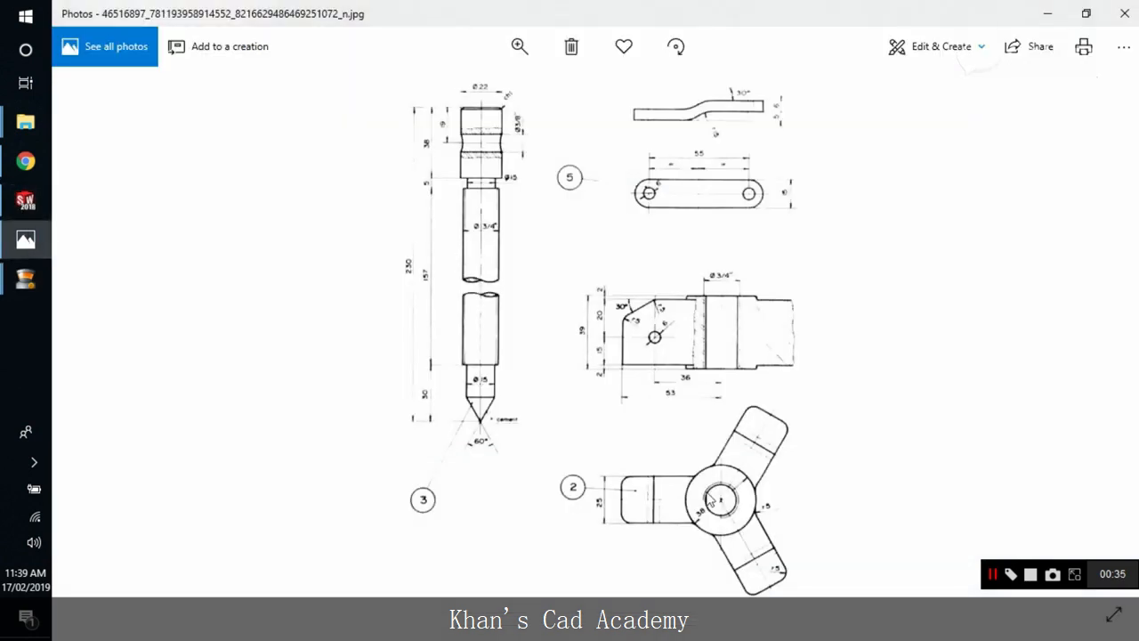
pyautogui.scroll(1, 716, 503)
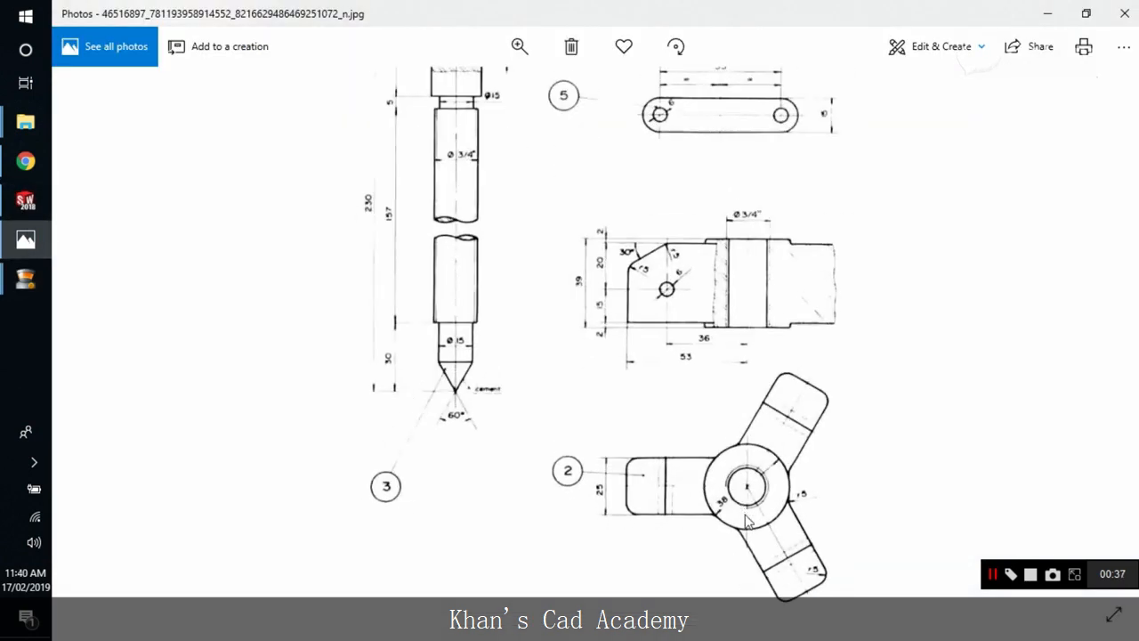
pyautogui.scroll(1, 745, 521)
pyautogui.moveTo(773, 370); pyautogui.dragTo(730, 395)
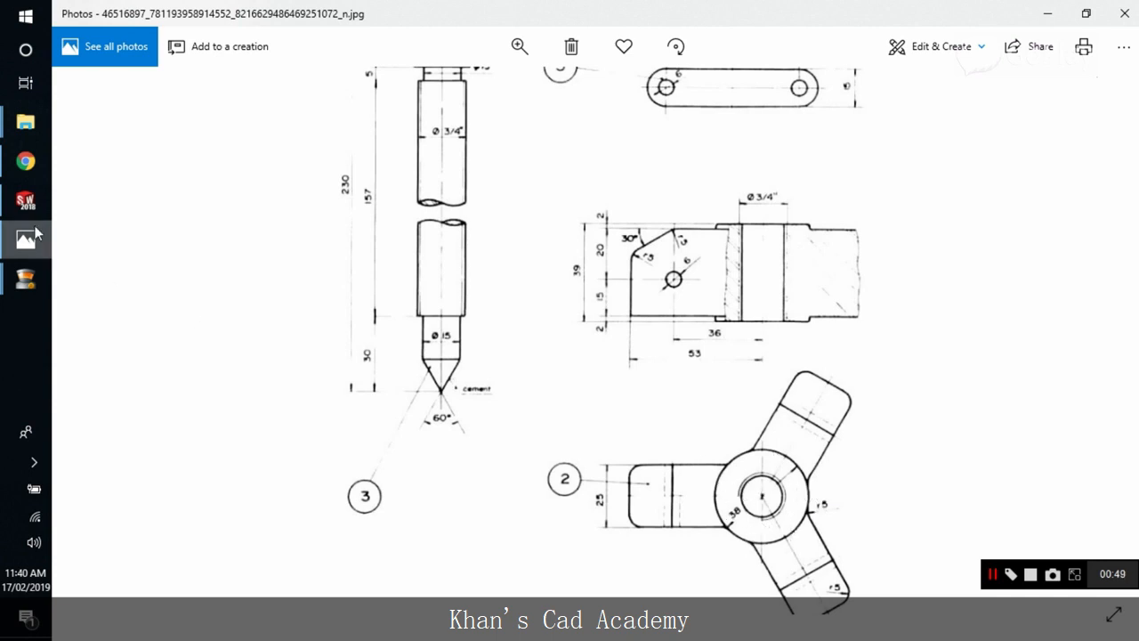
pyautogui.click(25, 200)
pyautogui.click(126, 107)
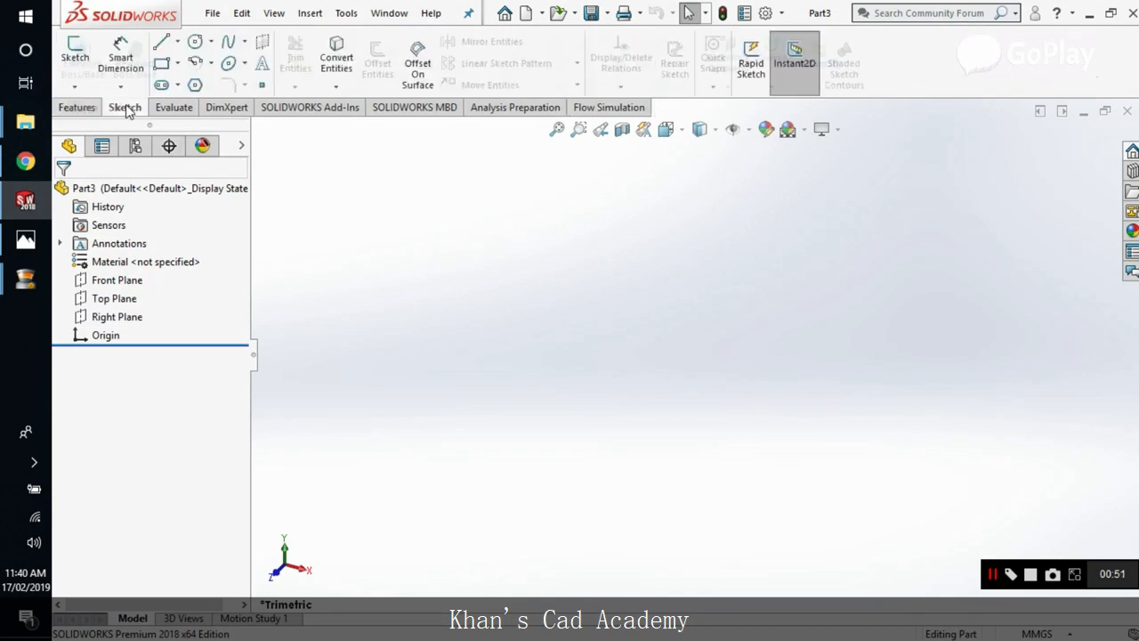
pyautogui.click(75, 53)
pyautogui.click(532, 245)
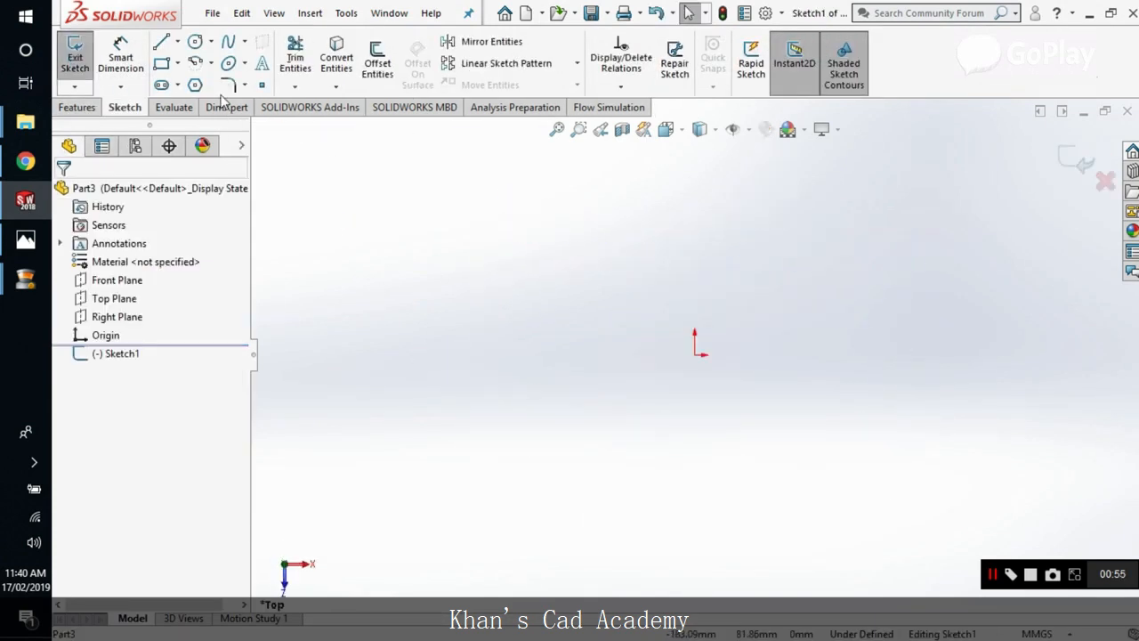
pyautogui.click(195, 41)
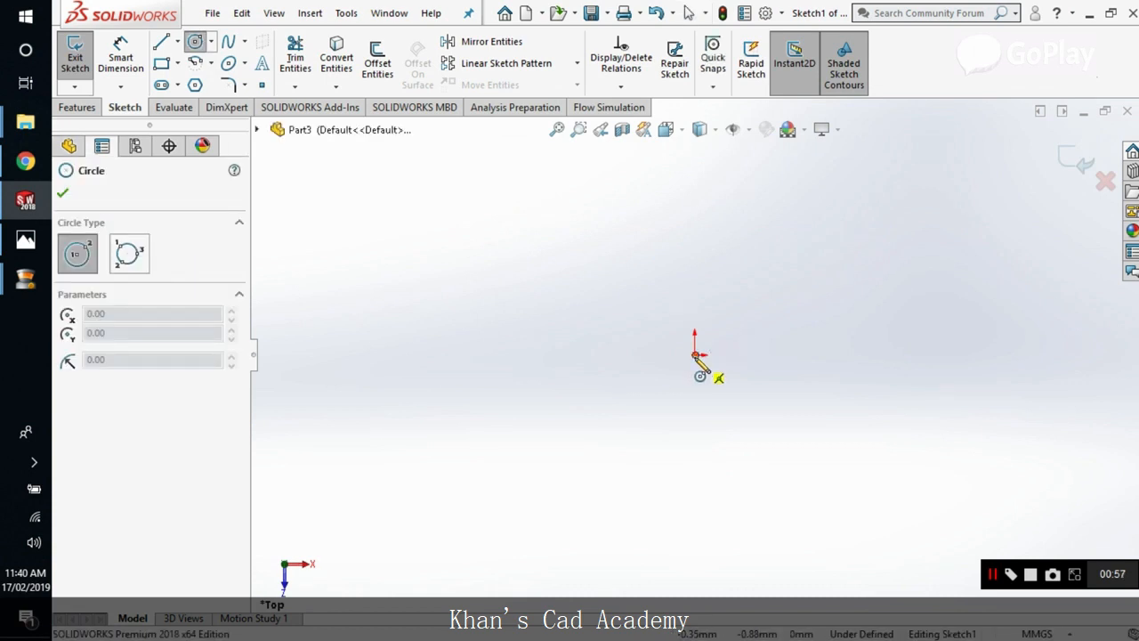
pyautogui.moveTo(695, 355)
pyautogui.mouseDown()
pyautogui.moveTo(743, 437)
pyautogui.moveTo(735, 426)
pyautogui.mouseUp()
pyautogui.click(64, 189)
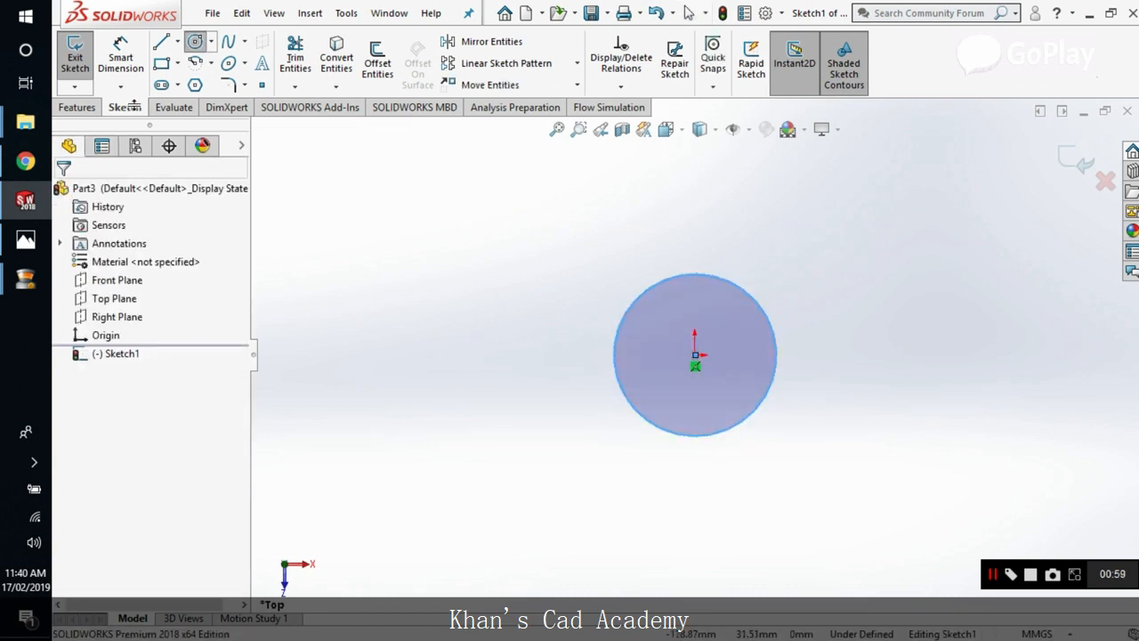
# Dimension the circle's diameter and set it to 38 mm
pyautogui.click(121, 53)
pyautogui.click(602, 281)
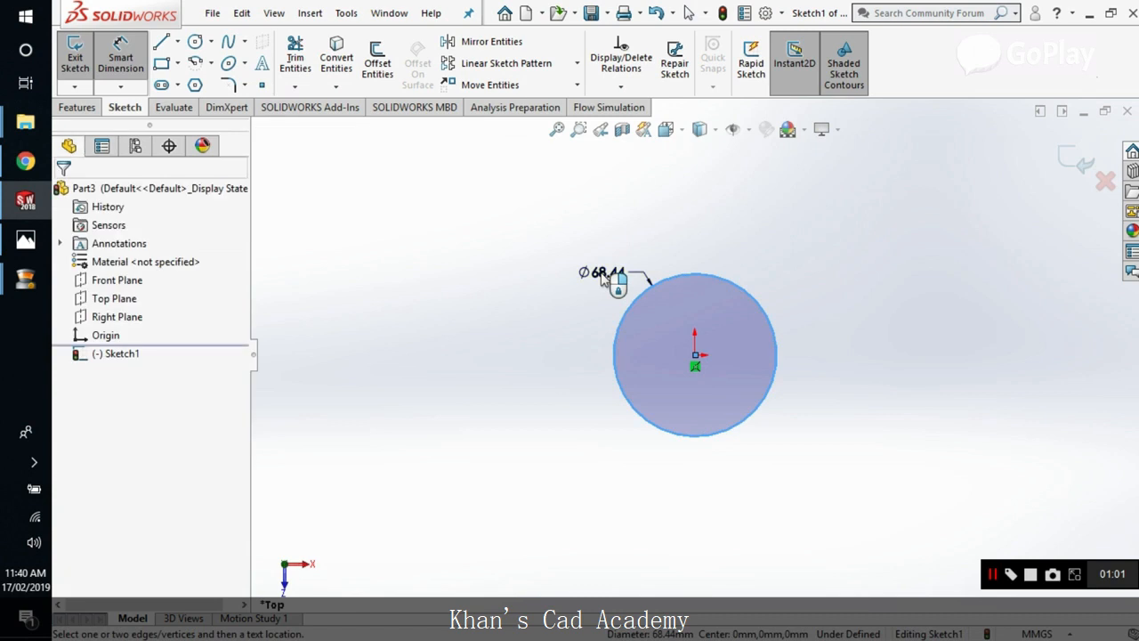
pyautogui.click(614, 280)
pyautogui.write('38')
pyautogui.press('Return')
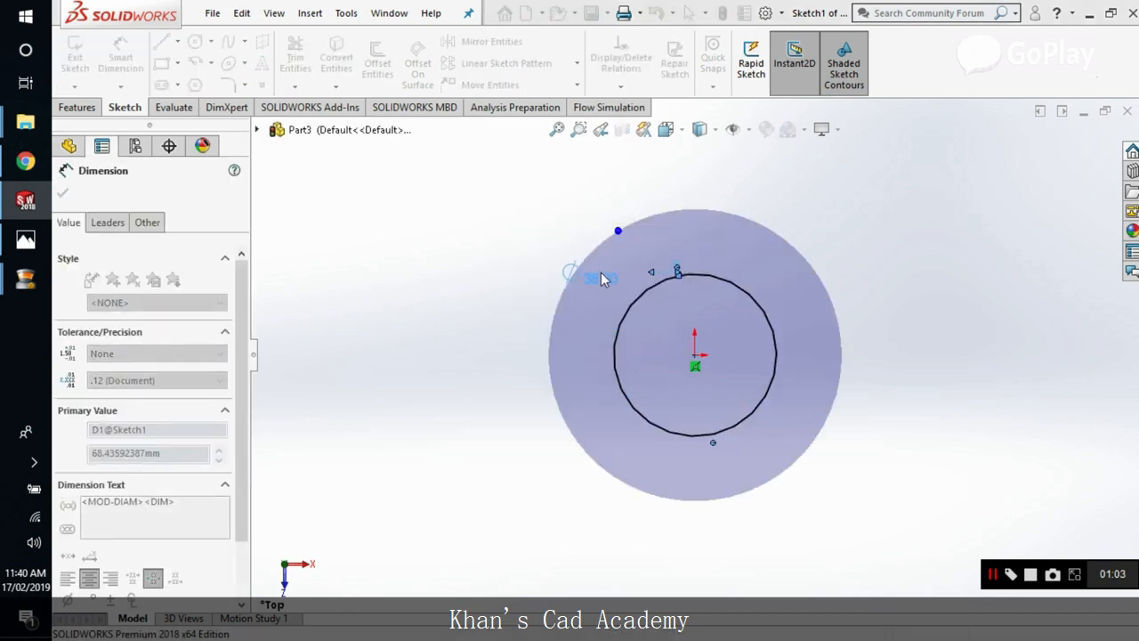
pyautogui.click(61, 196)
# Check the bore size in the Photos drawing, switch the SOLIDWORKS document units to IPS, and reopen the circle sketch for editing
pyautogui.click(32, 169)
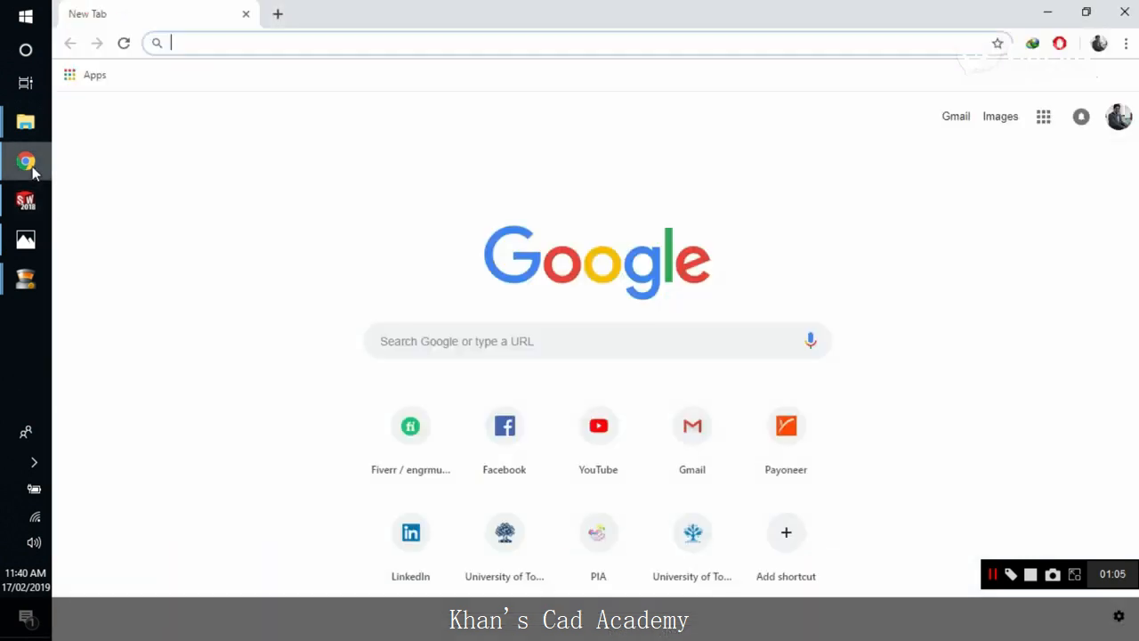
pyautogui.click(32, 169)
pyautogui.click(26, 241)
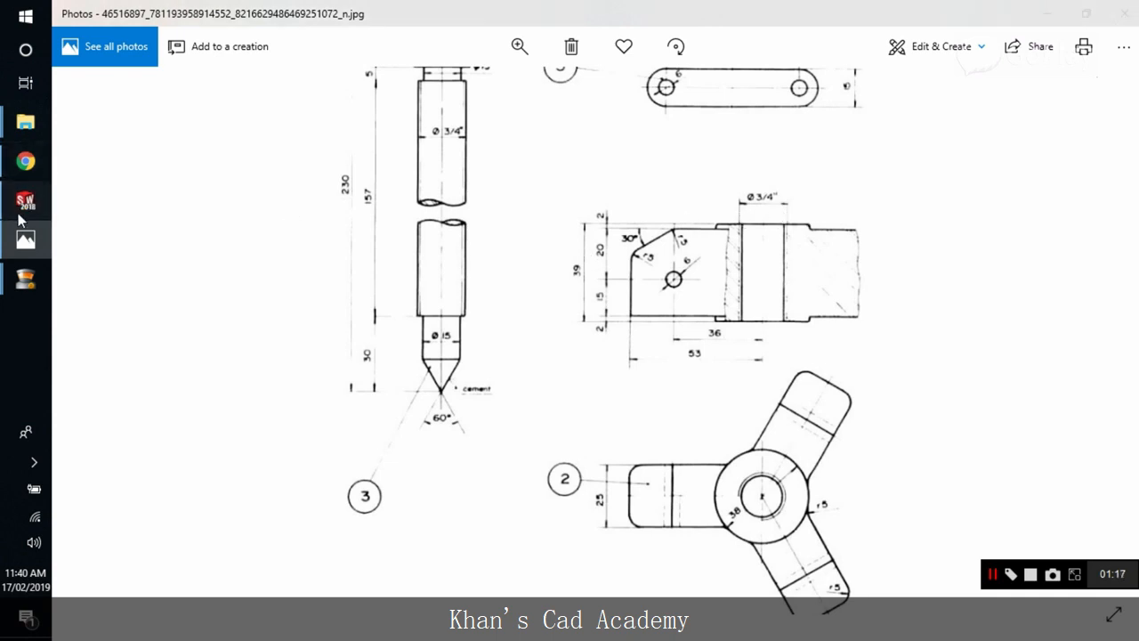
pyautogui.click(25, 200)
pyautogui.click(1037, 634)
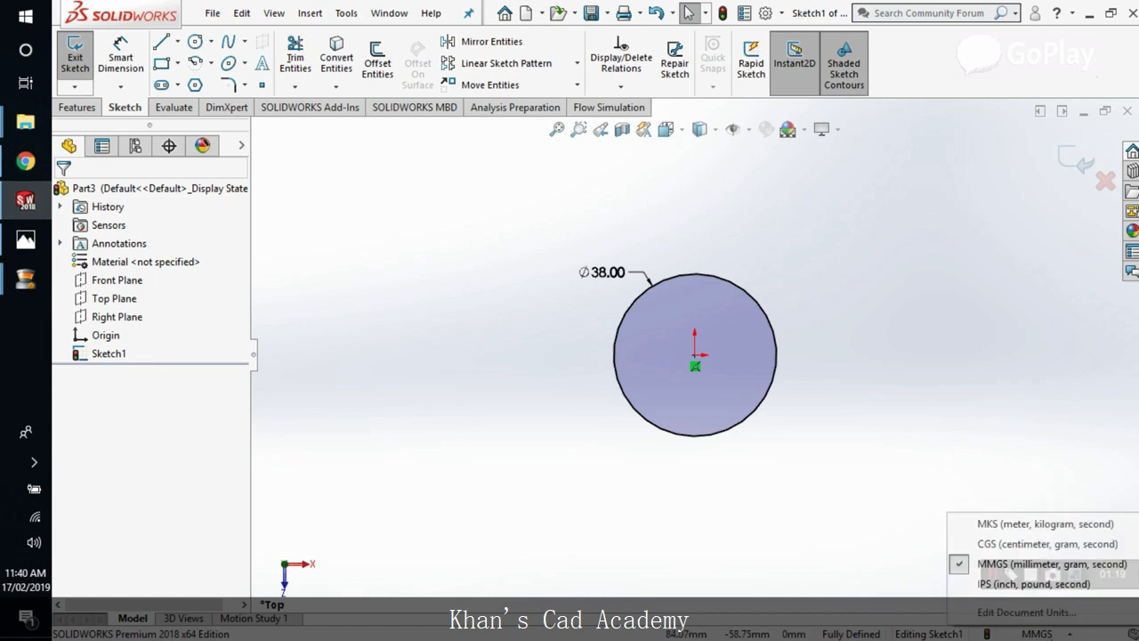
pyautogui.click(1034, 586)
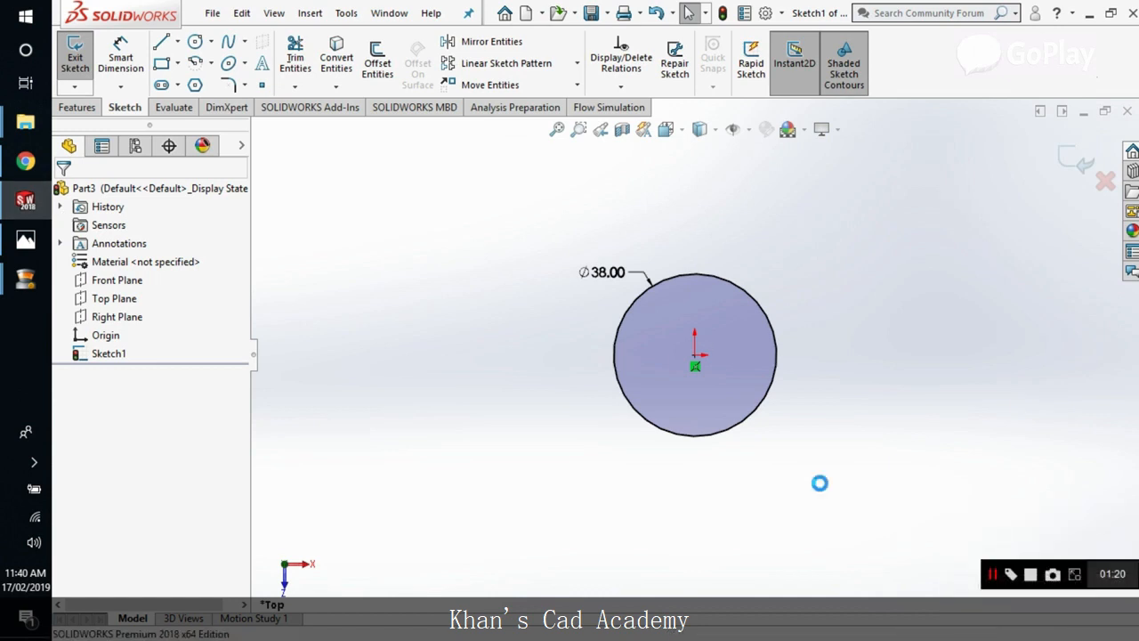
pyautogui.rightClick(107, 353)
pyautogui.click(118, 280)
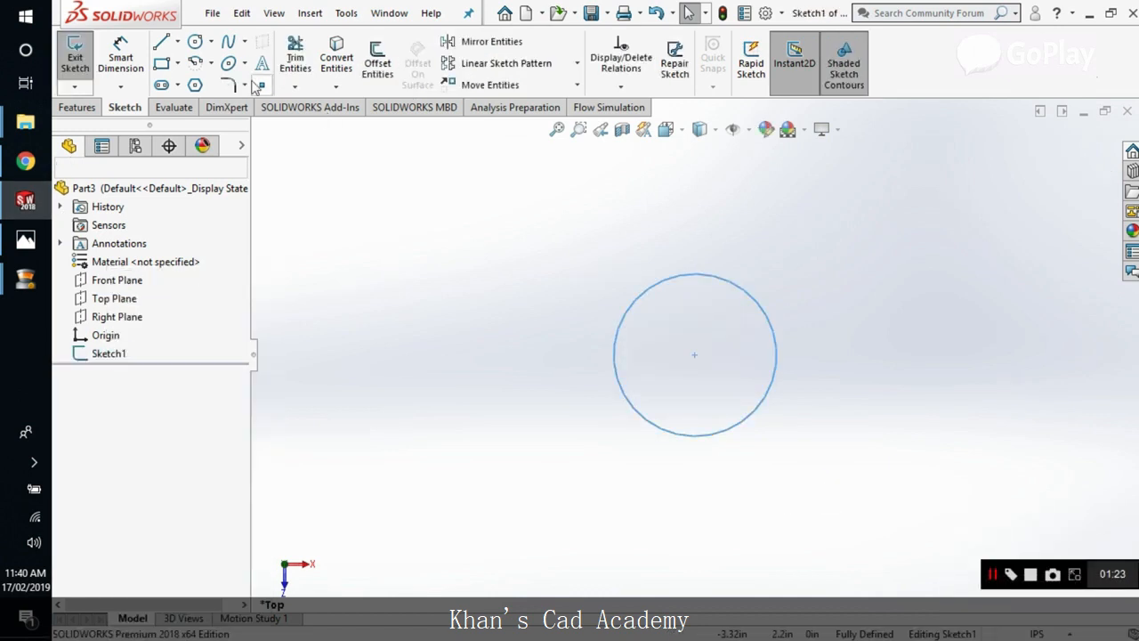
# Draw a smaller circle centred on the origin, set its diameter to 0.75 in, and exit the sketch
pyautogui.click(195, 42)
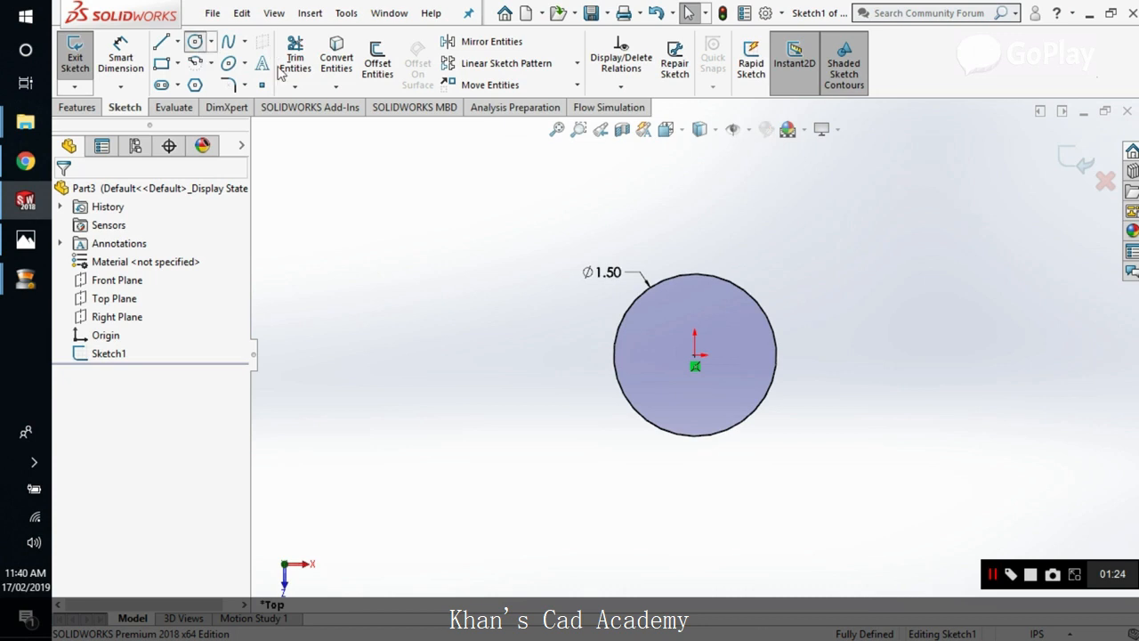
pyautogui.click(696, 355)
pyautogui.click(721, 389)
pyautogui.click(120, 57)
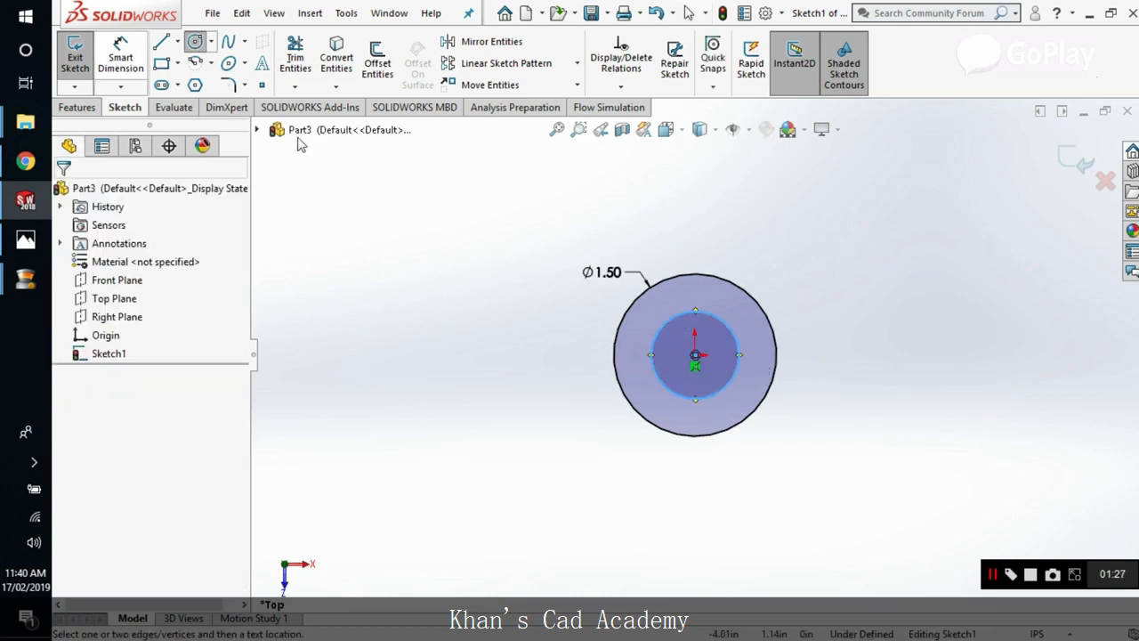
pyautogui.click(718, 322)
pyautogui.click(833, 272)
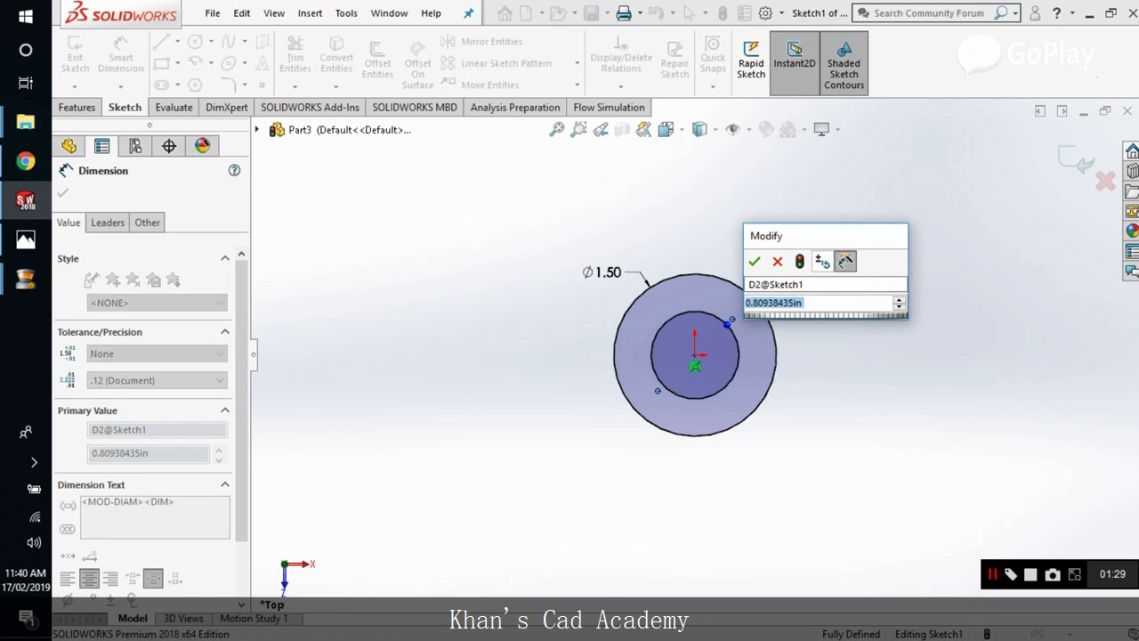
pyautogui.write('.75')
pyautogui.press('Return')
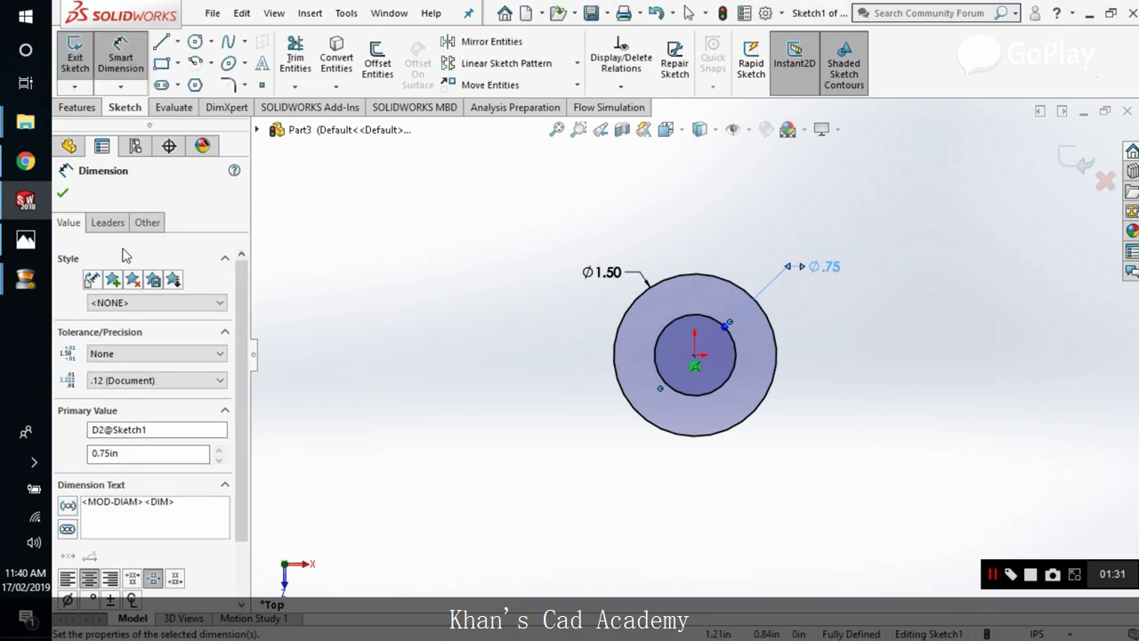
pyautogui.press('Escape')
pyautogui.click(1057, 152)
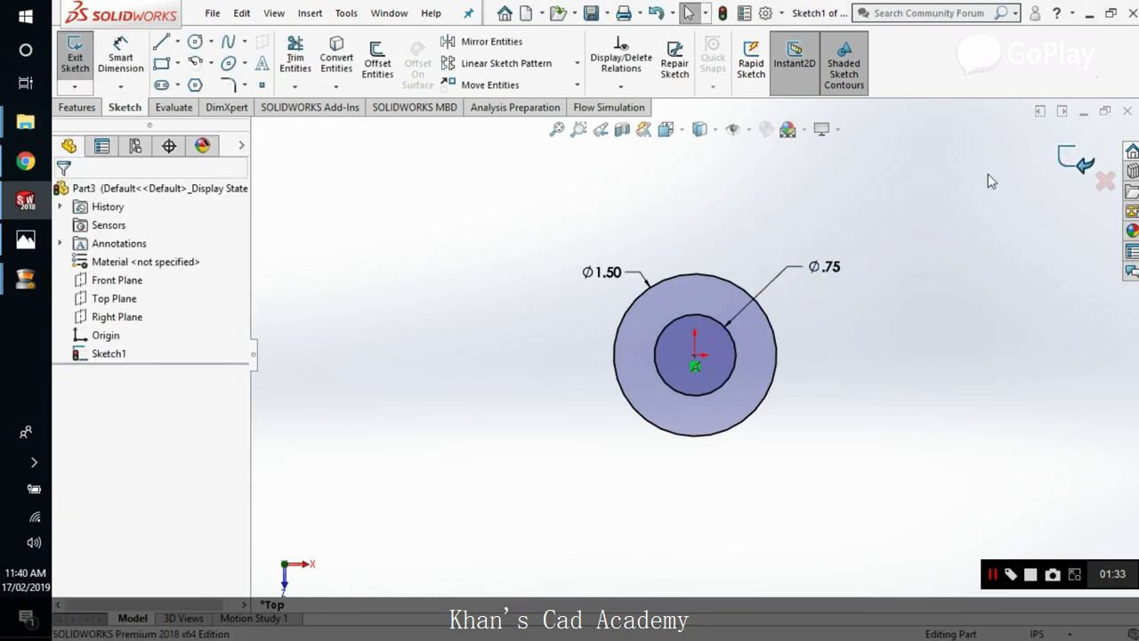
pyautogui.click(34, 238)
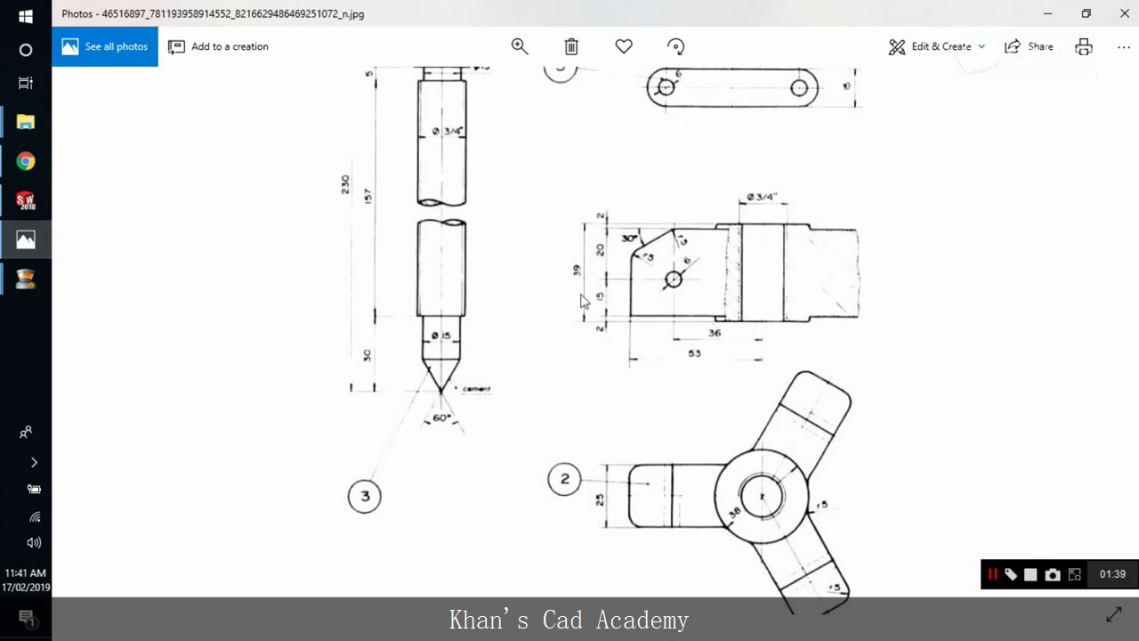
pyautogui.click(25, 201)
pyautogui.click(79, 107)
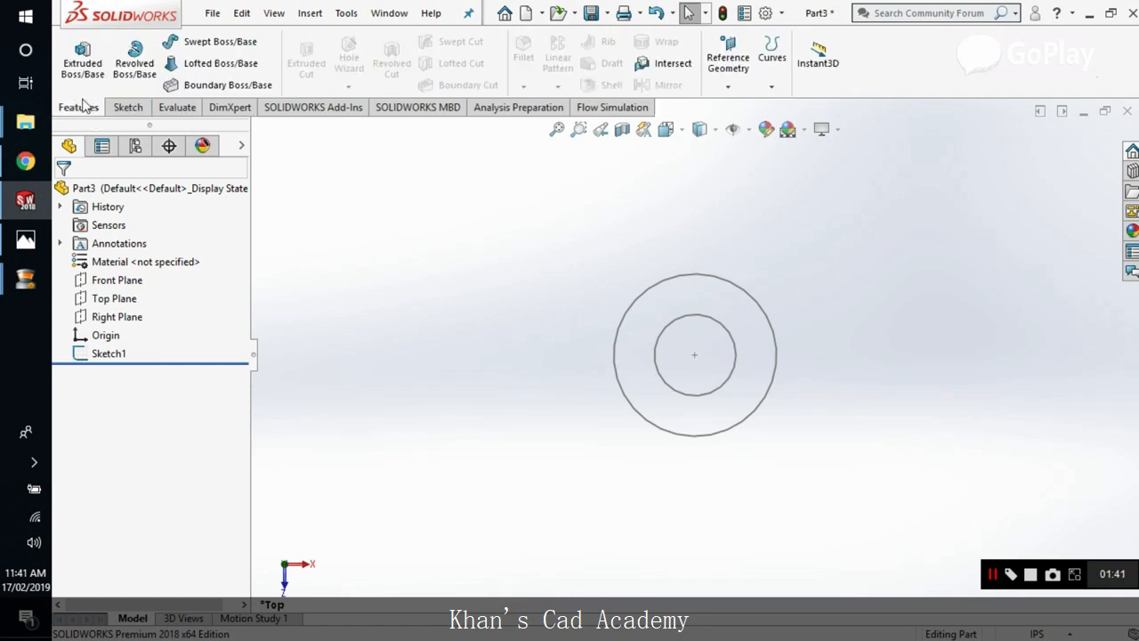
pyautogui.click(82, 61)
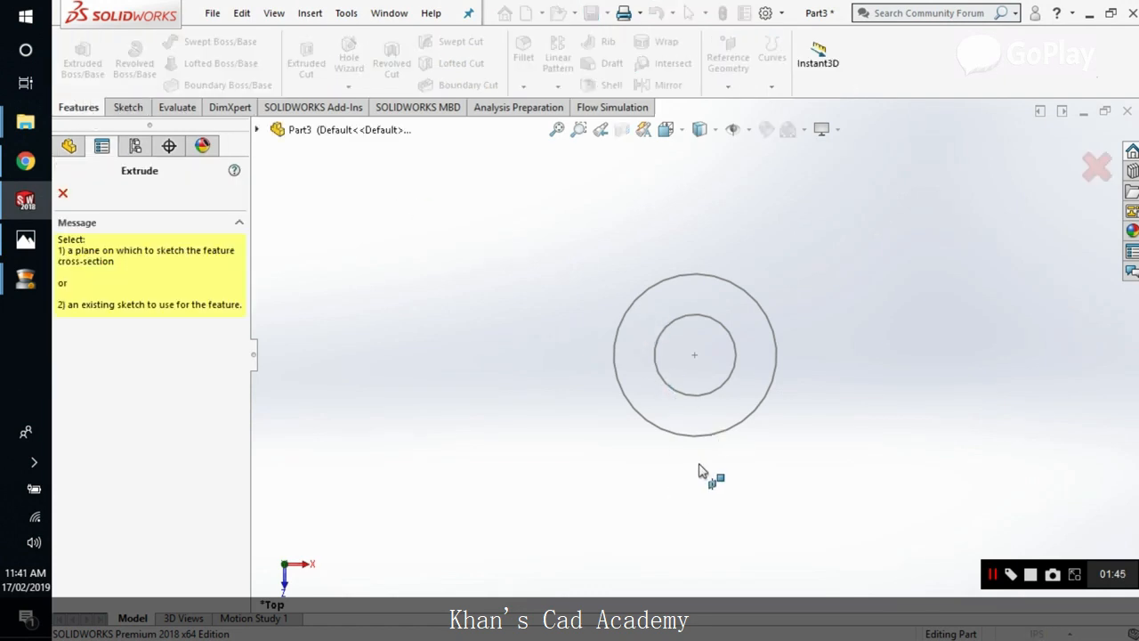
pyautogui.moveTo(699, 472); pyautogui.dragTo(717, 369, button='middle')
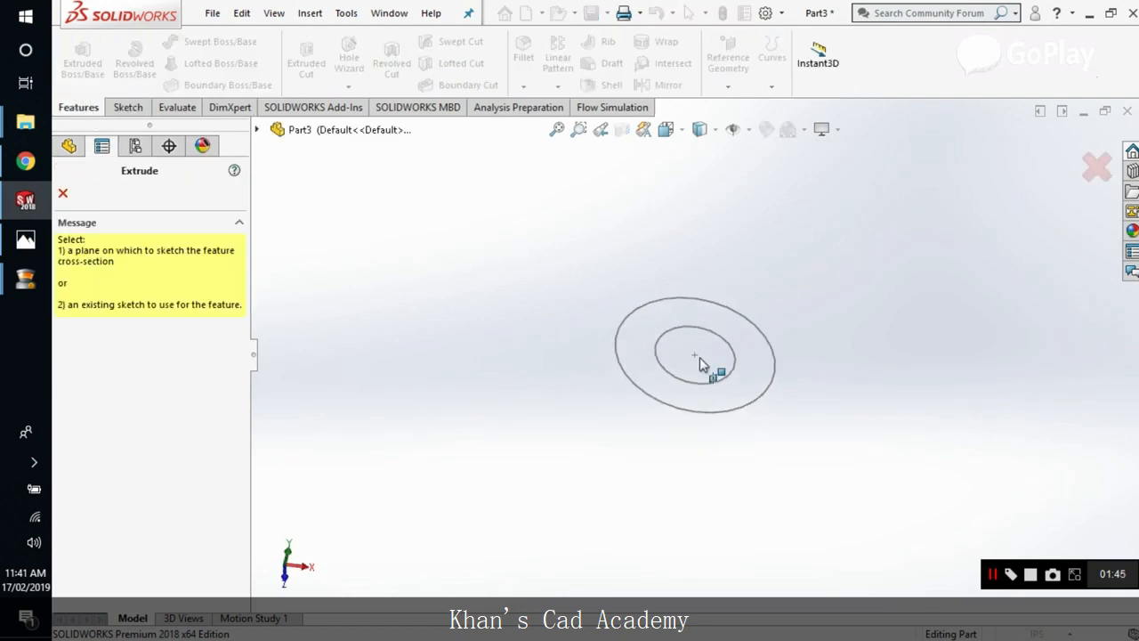
pyautogui.click(62, 193)
pyautogui.click(108, 353)
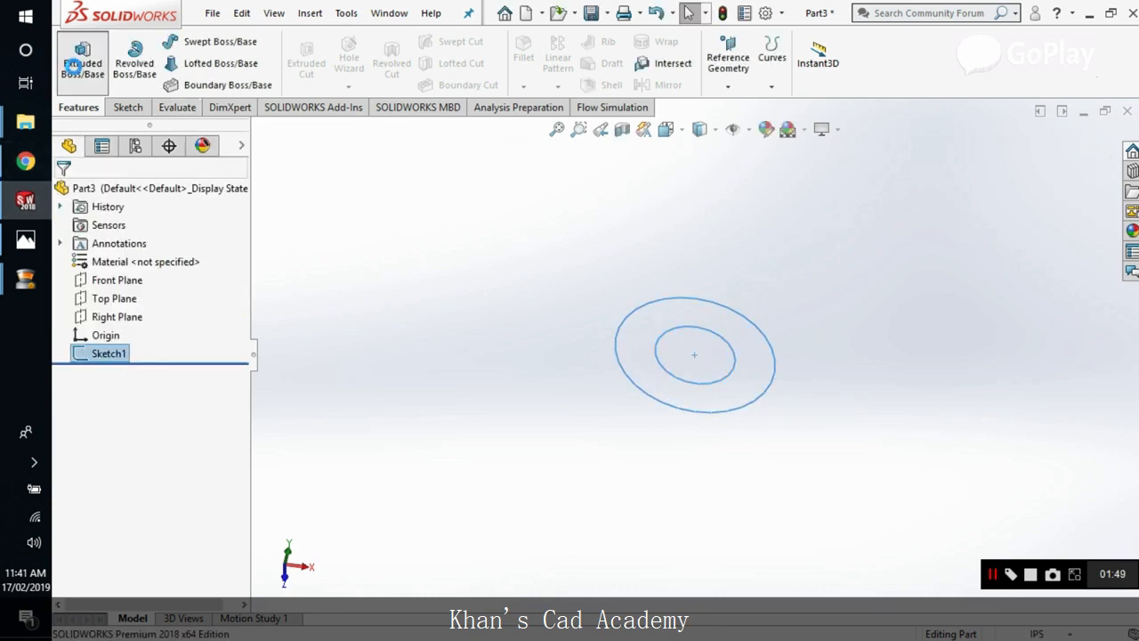
pyautogui.click(75, 64)
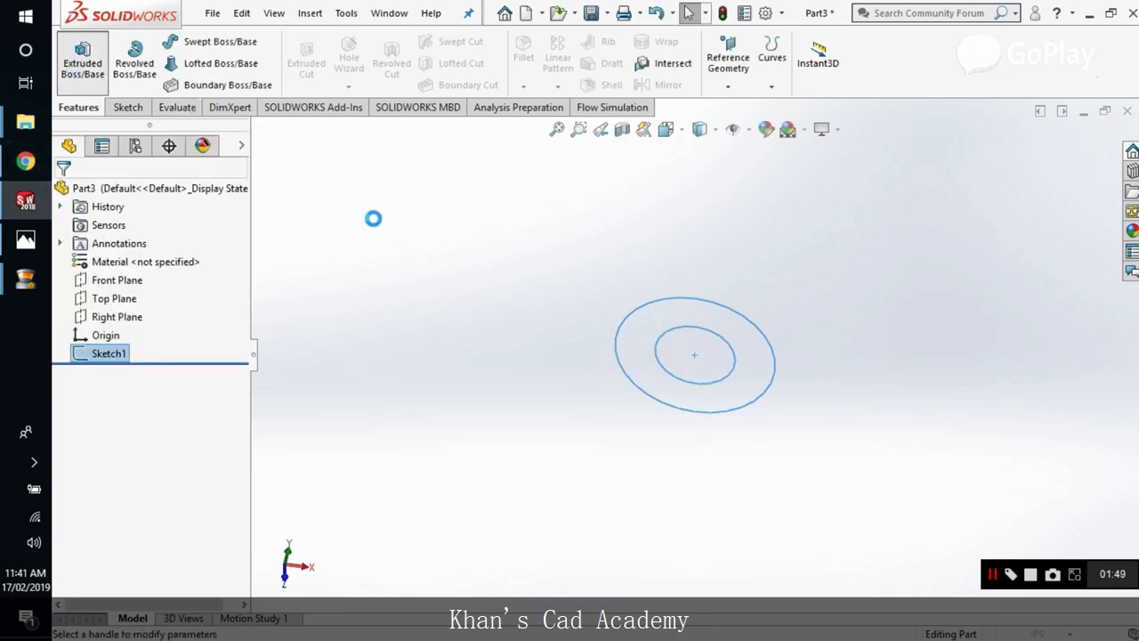
pyautogui.click(25, 241)
pyautogui.click(26, 242)
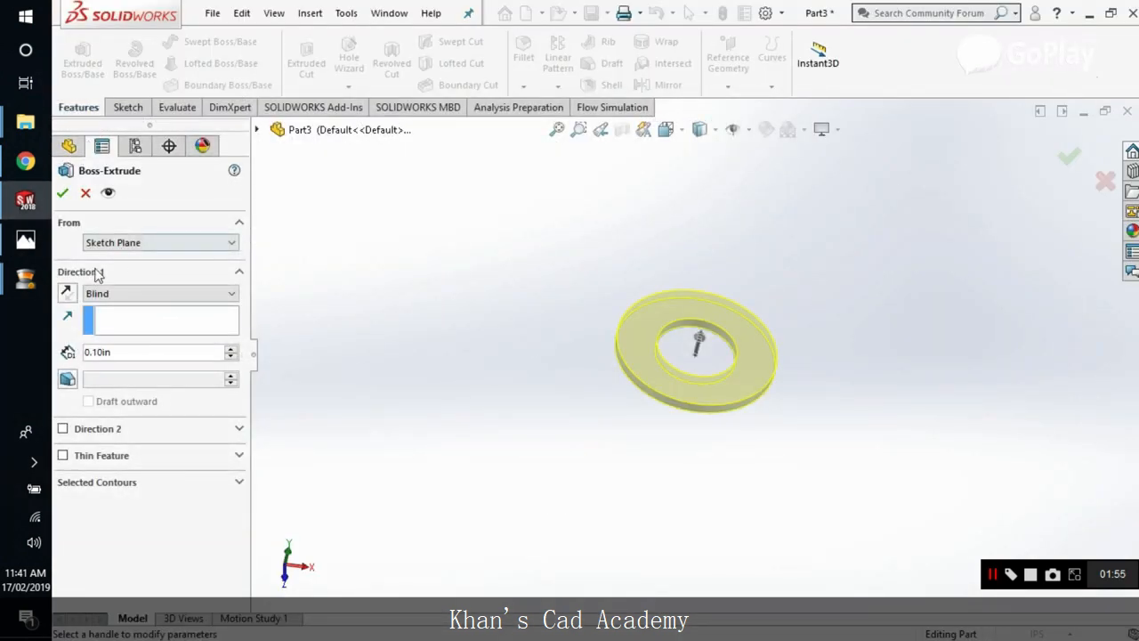
pyautogui.click(67, 293)
pyautogui.moveTo(130, 354); pyautogui.dragTo(3, 347)
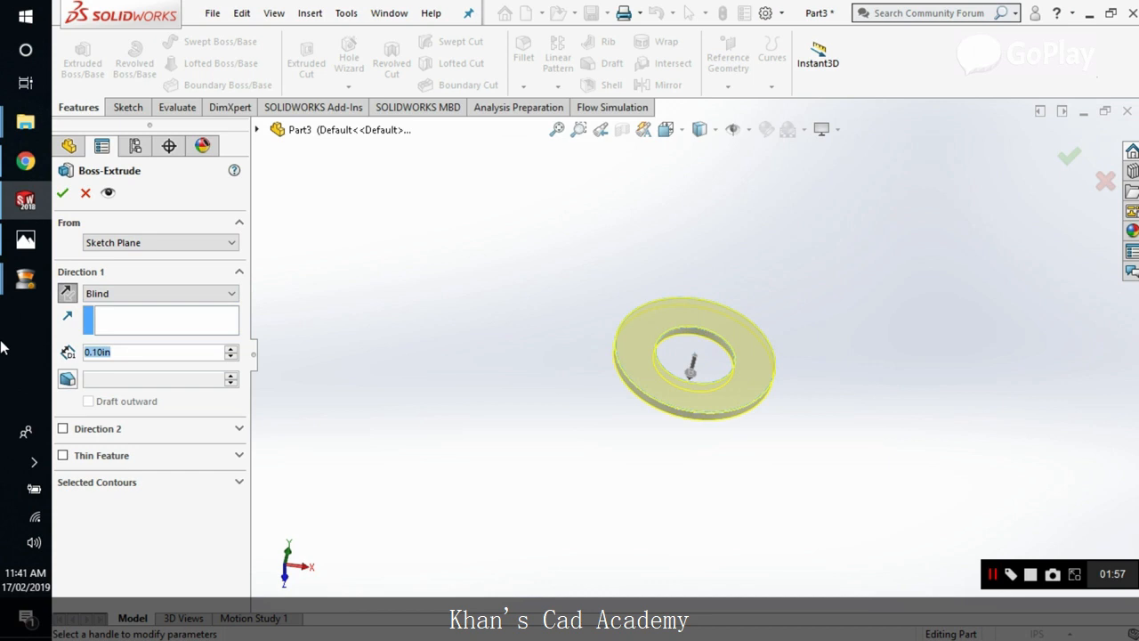
pyautogui.click(86, 192)
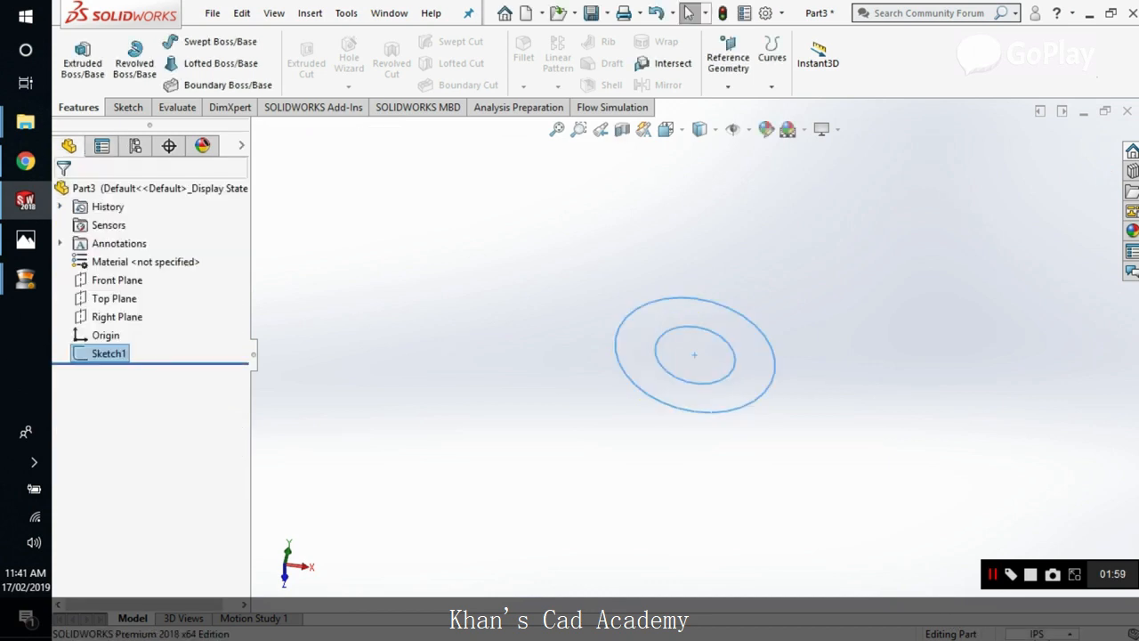
# Set the document units back to MMGS (millimeter, gram, second)
pyautogui.click(1035, 634)
pyautogui.click(1014, 565)
pyautogui.click(852, 505)
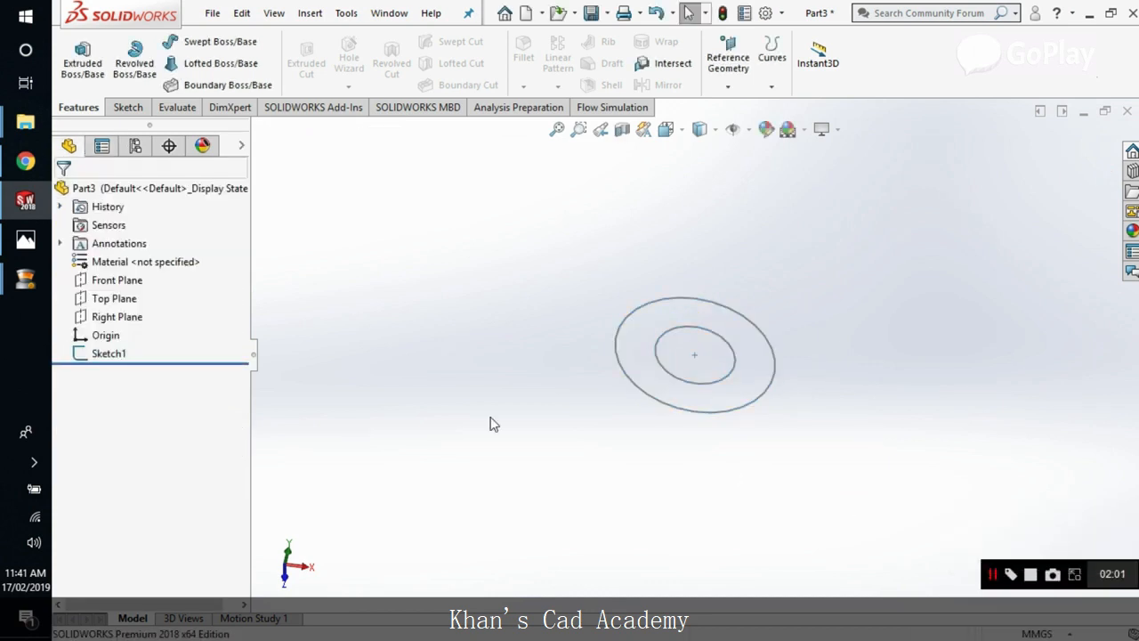
# Extrude the two-circle ring sketch 39 mm in the reversed direction, so the body extends below the sketch plane
pyautogui.click(110, 353)
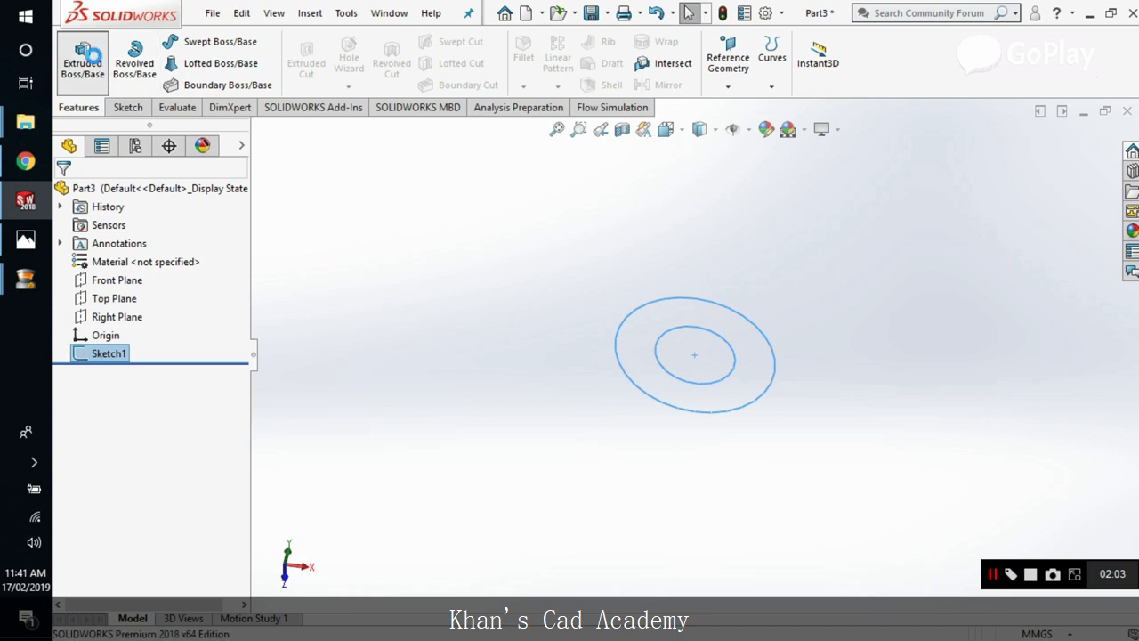
pyautogui.click(89, 55)
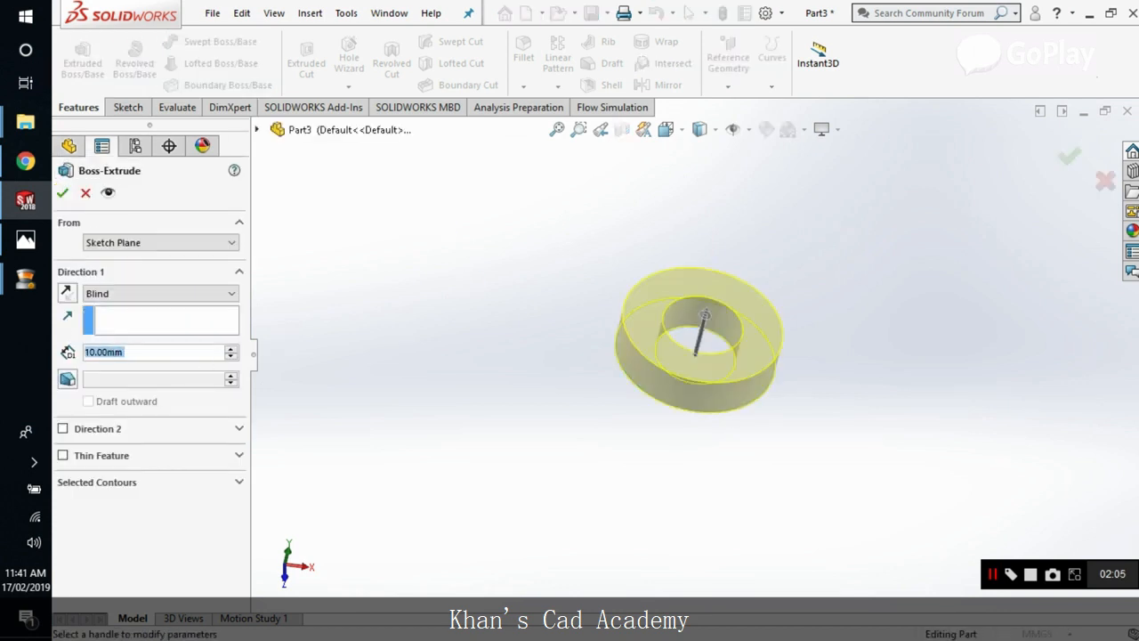
pyautogui.write('39')
pyautogui.press('Return')
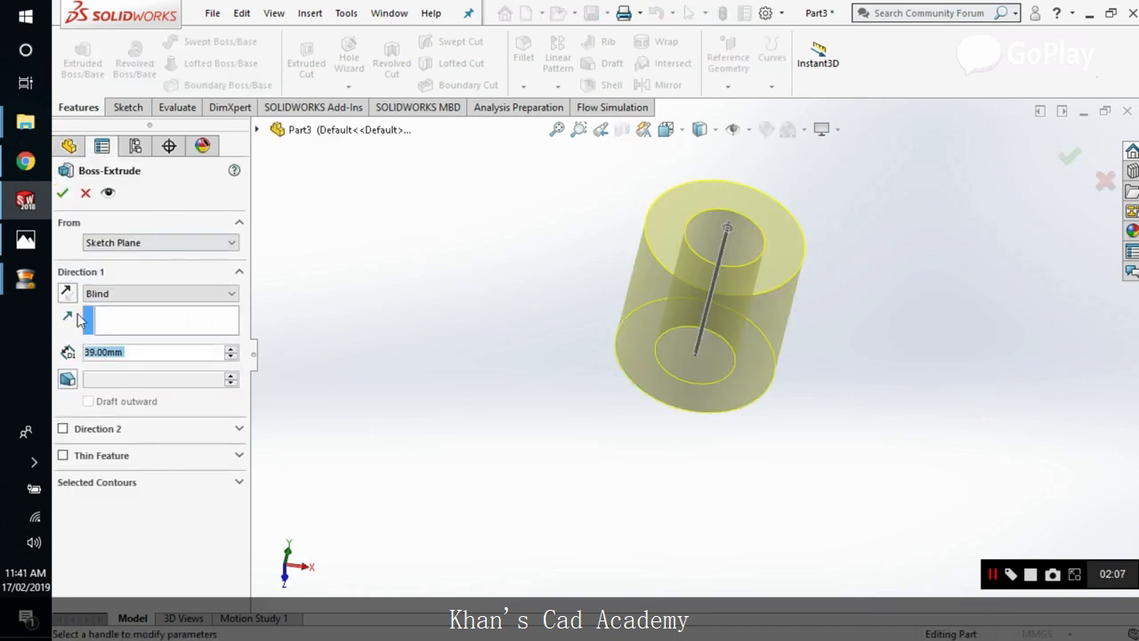
pyautogui.click(63, 192)
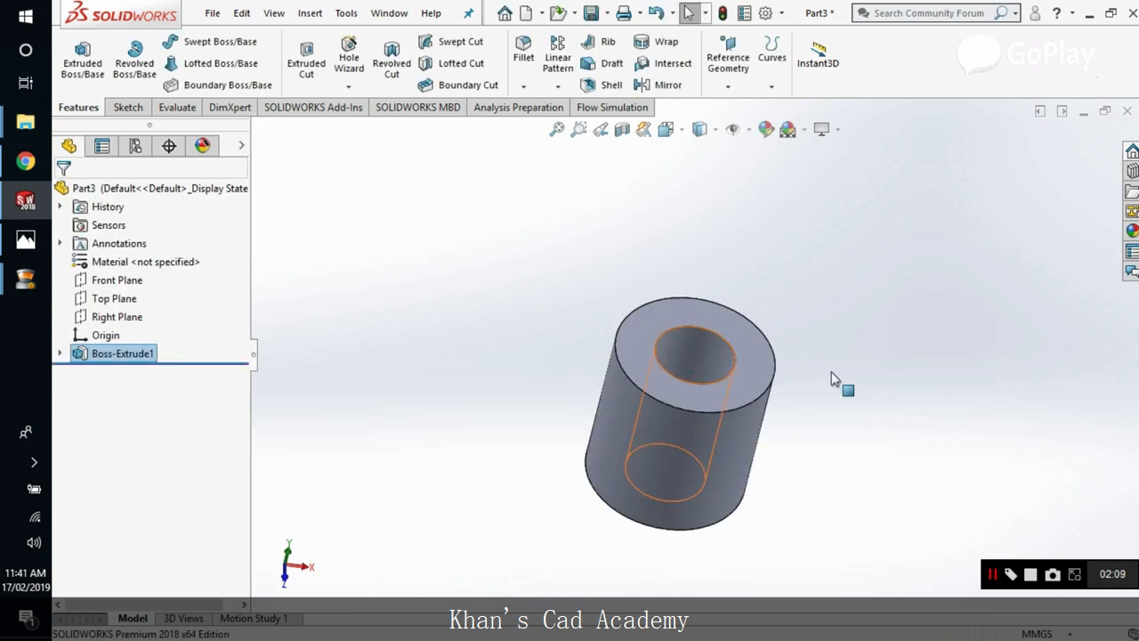
pyautogui.moveTo(832, 378); pyautogui.dragTo(852, 275, button='middle')
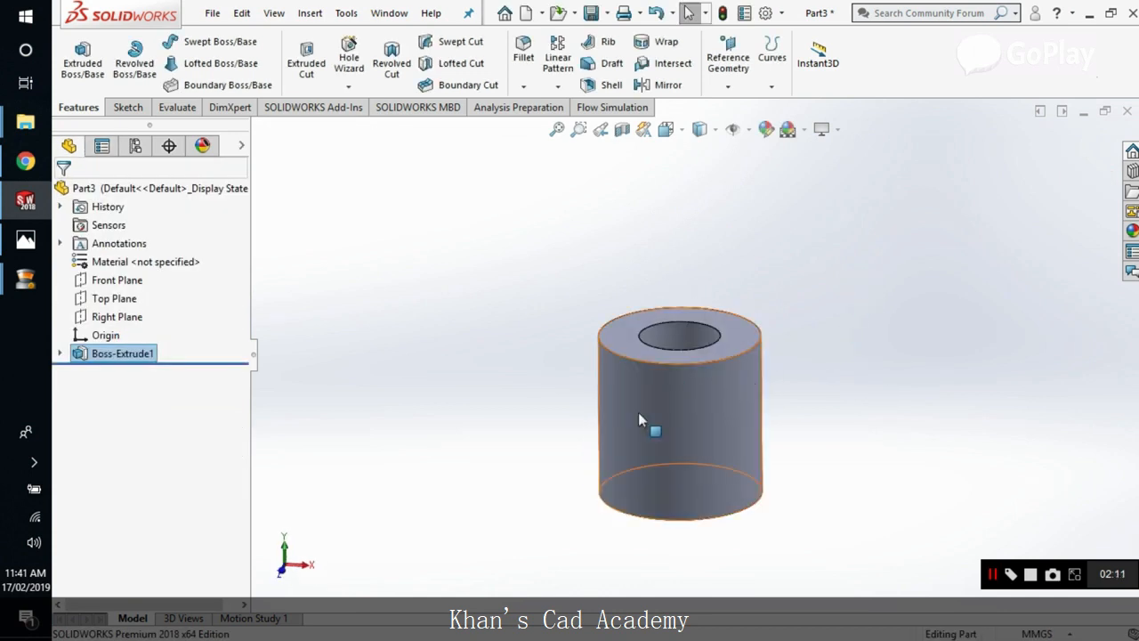
# Check part 2 in the Photos drawing, return to SOLIDWORKS, and create a reference plane offset 2 mm below the ring's upper face
pyautogui.click(37, 244)
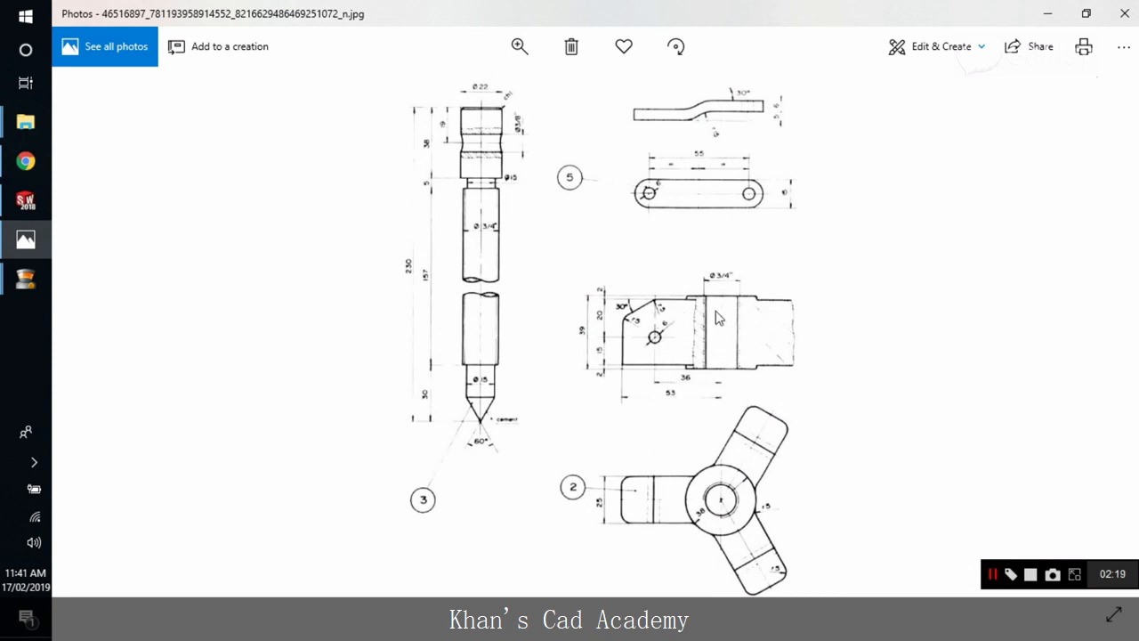
pyautogui.scroll(2, 719, 319)
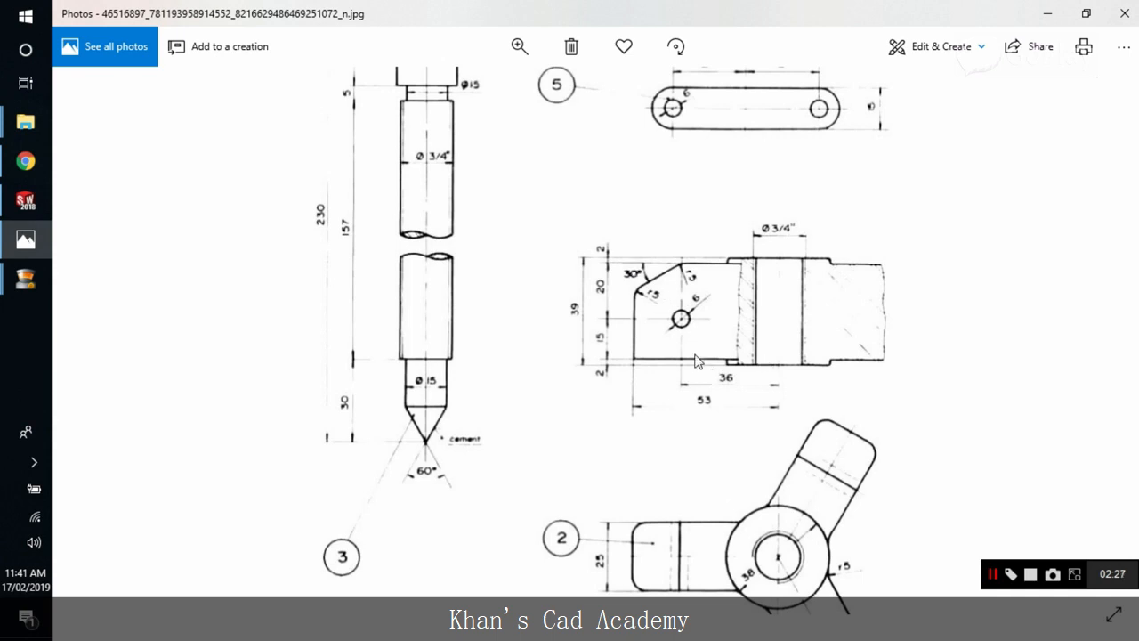
pyautogui.click(25, 200)
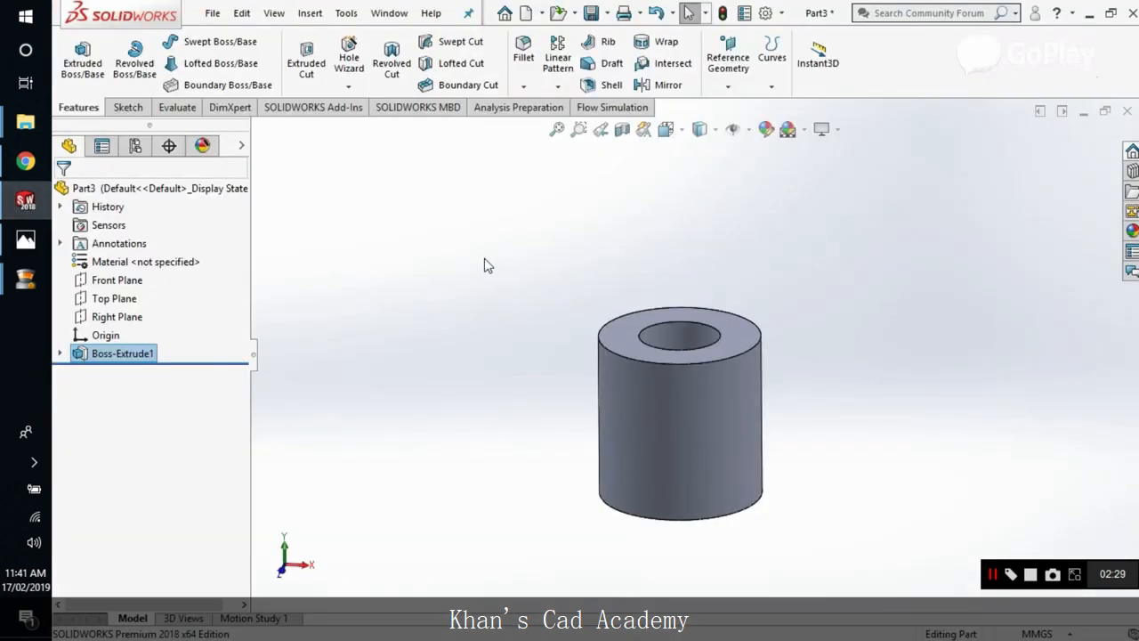
pyautogui.click(733, 68)
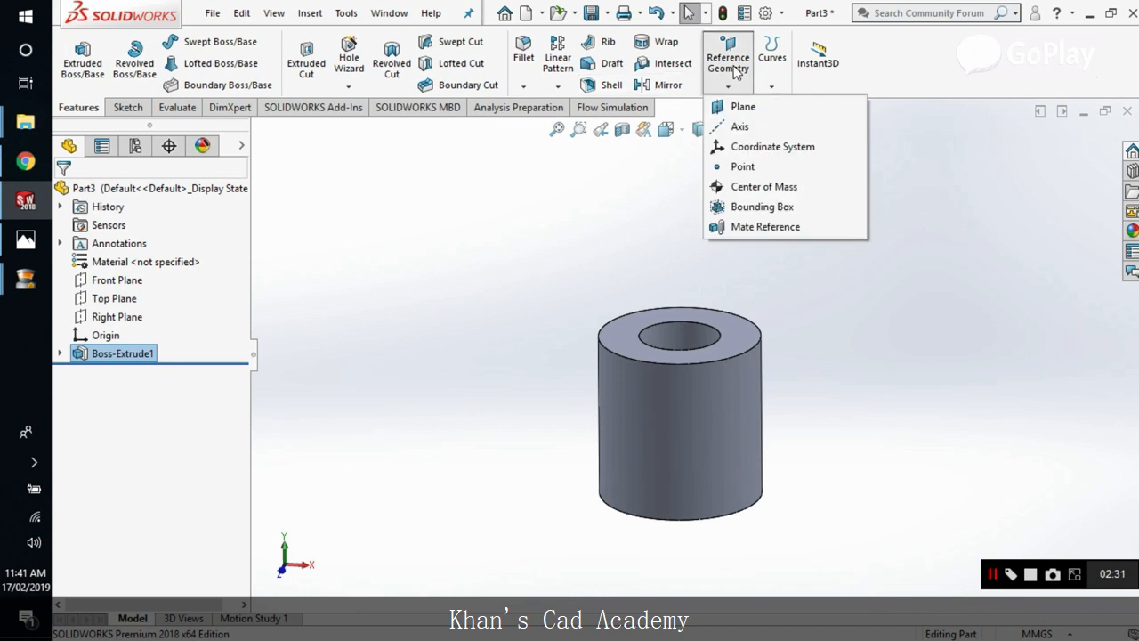
pyautogui.click(741, 106)
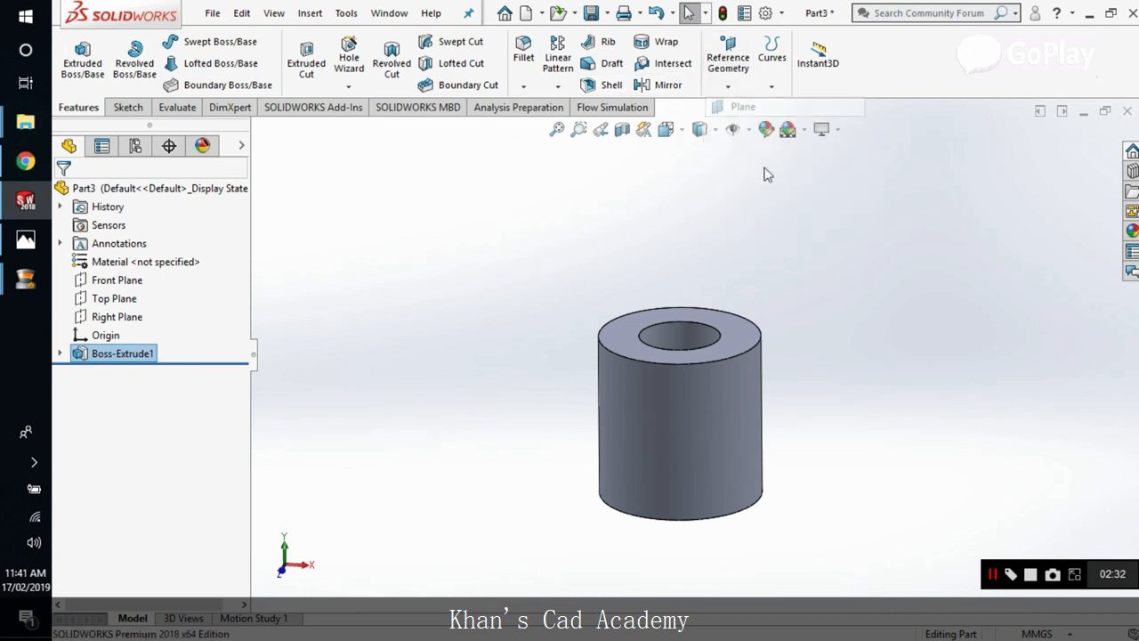
pyautogui.click(715, 322)
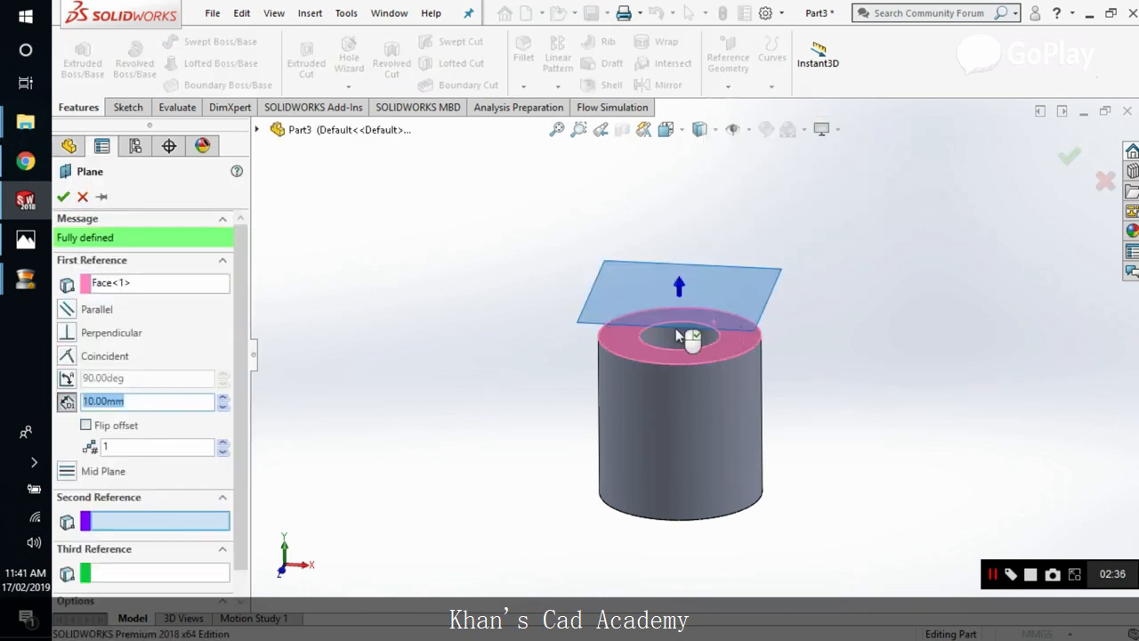
pyautogui.click(86, 425)
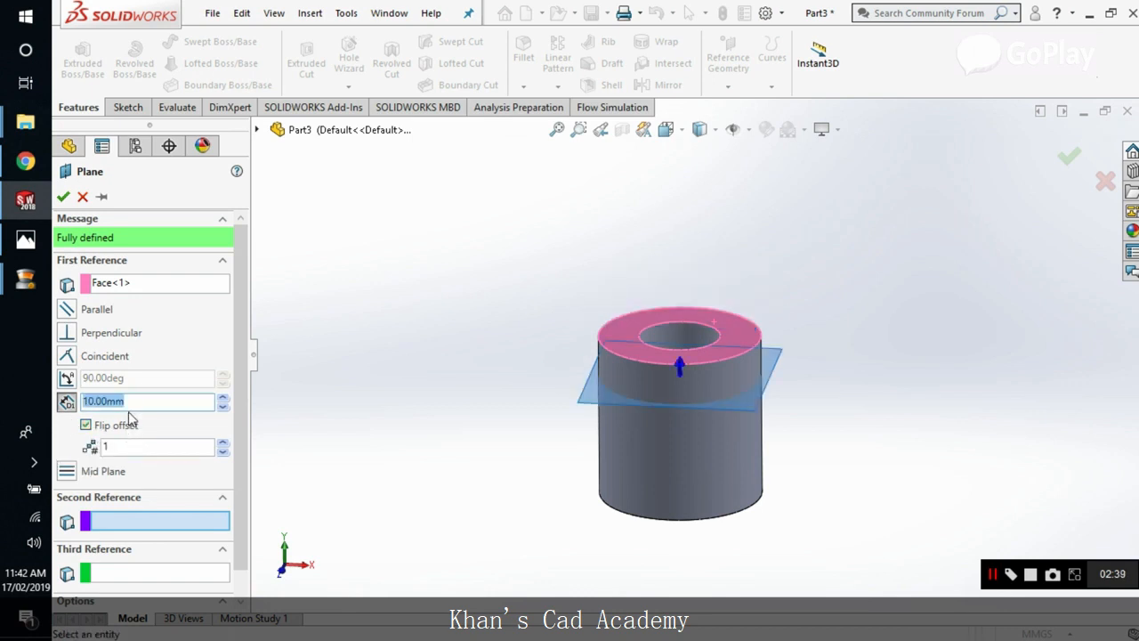
pyautogui.write('2')
pyautogui.press('Return')
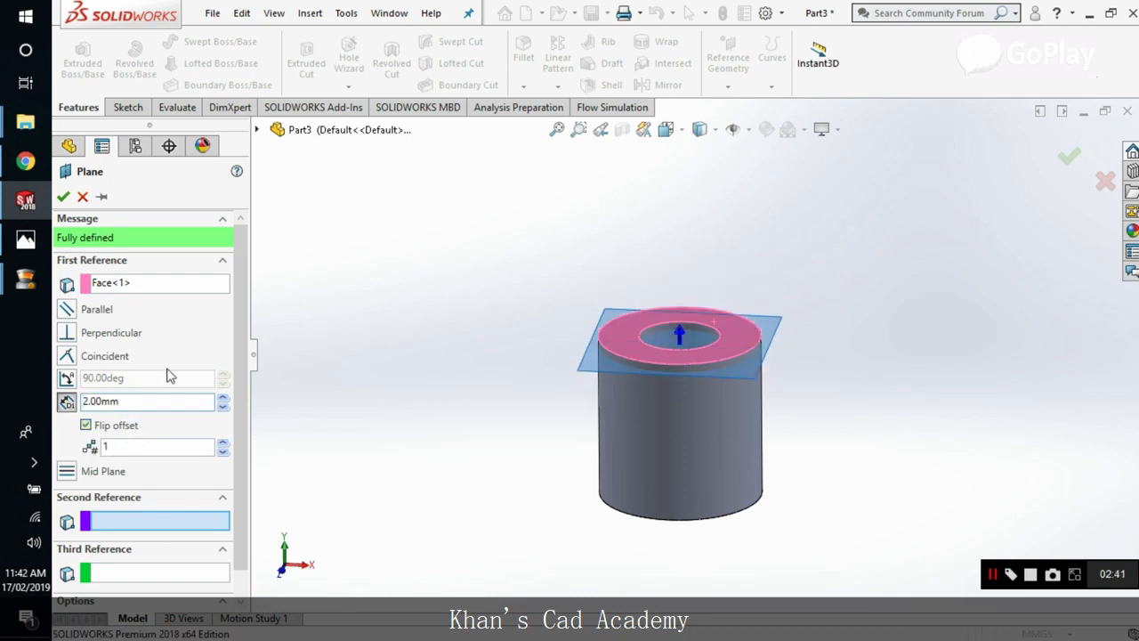
pyautogui.click(63, 197)
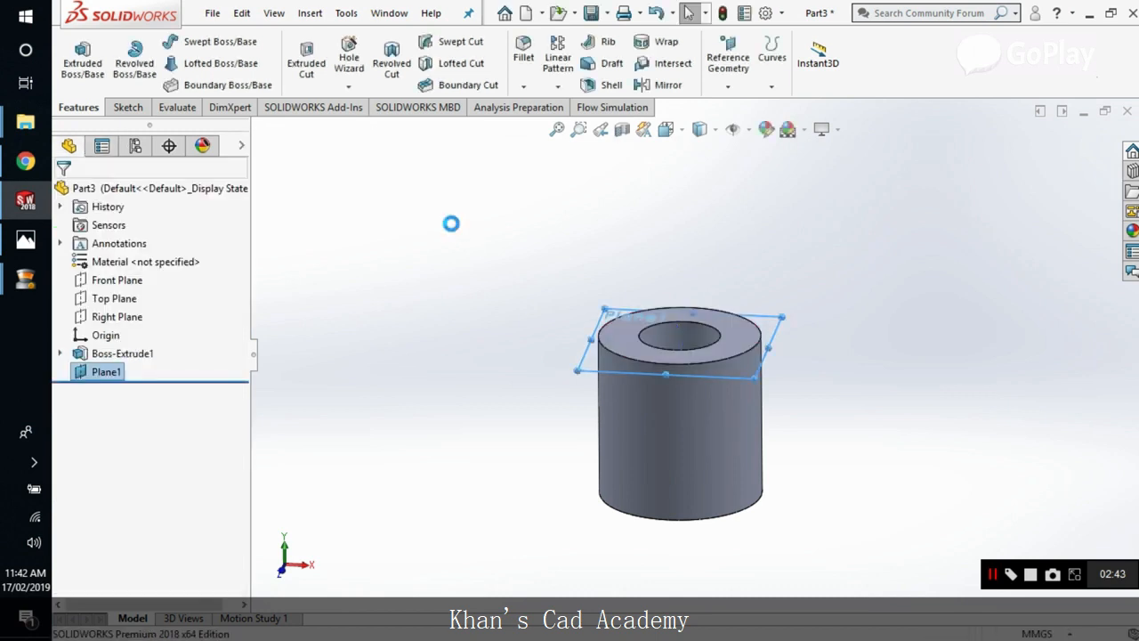
# Look at the Photos drawing again, then return to SOLIDWORKS and start a sketch on the offset plane
pyautogui.hotkey('alt', 'Tab')
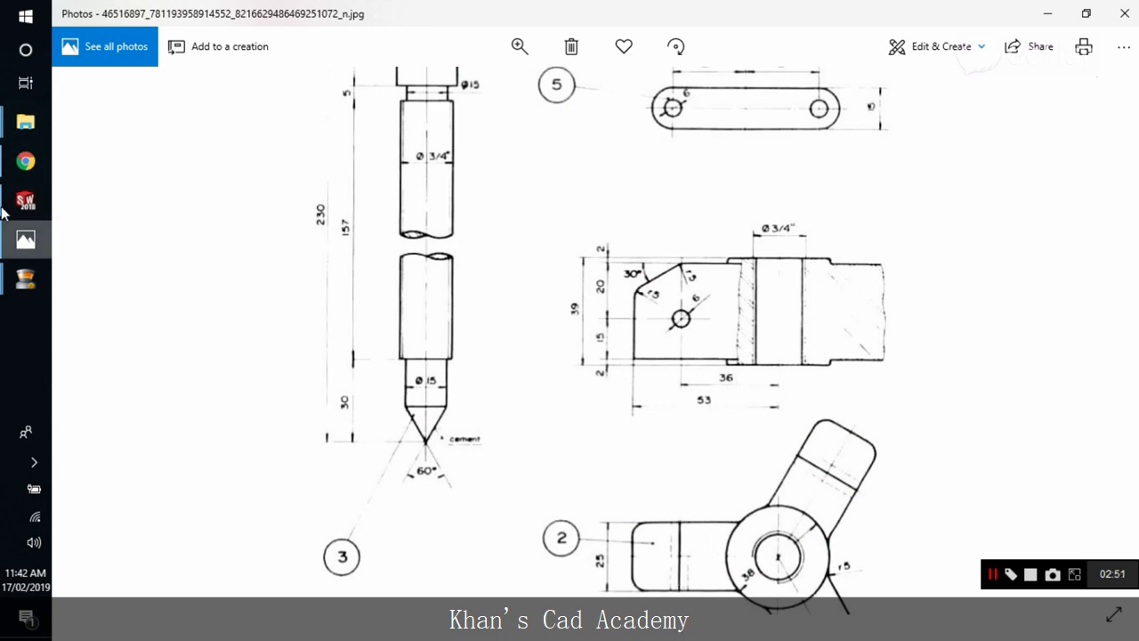
pyautogui.click(37, 238)
pyautogui.click(37, 239)
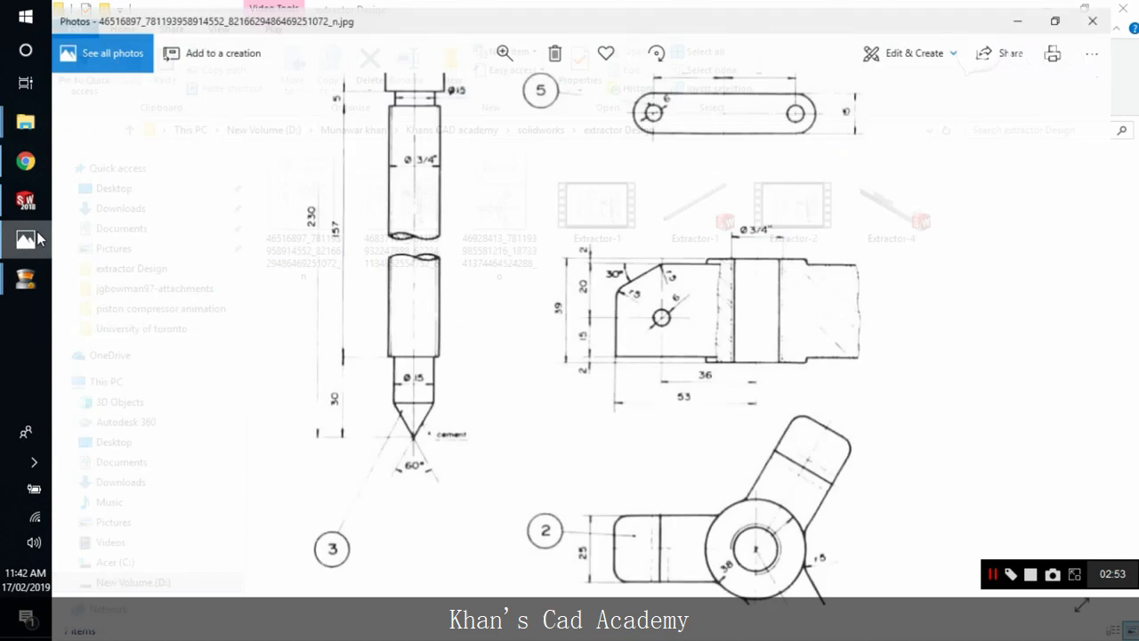
pyautogui.click(25, 200)
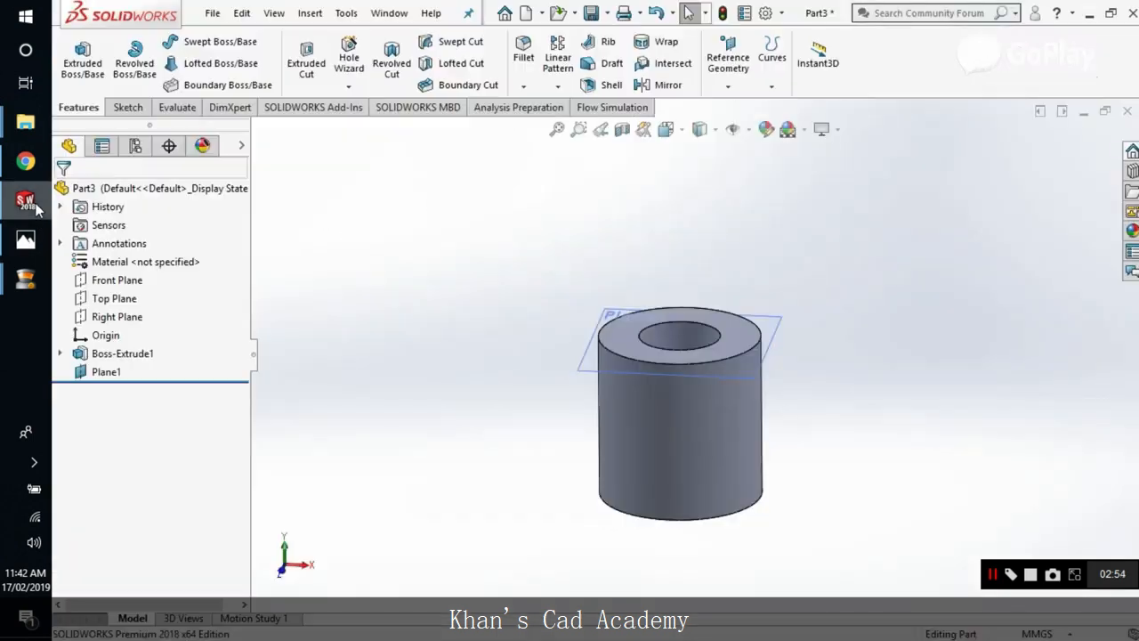
pyautogui.click(127, 107)
pyautogui.click(75, 57)
pyautogui.click(576, 349)
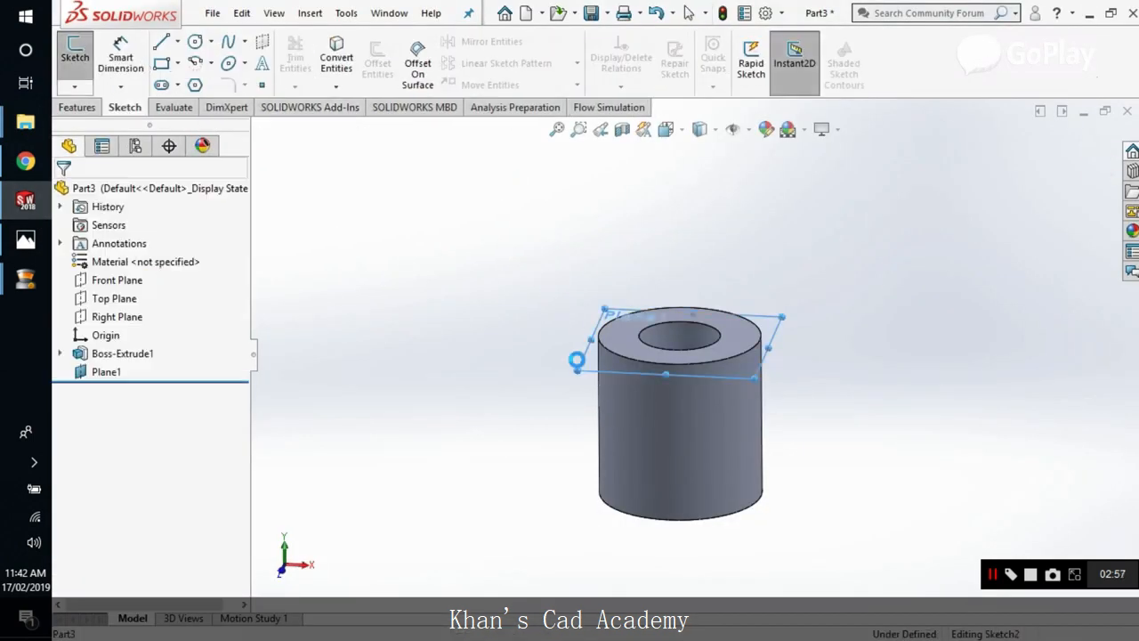
pyautogui.rightClick(129, 390)
pyautogui.click(163, 364)
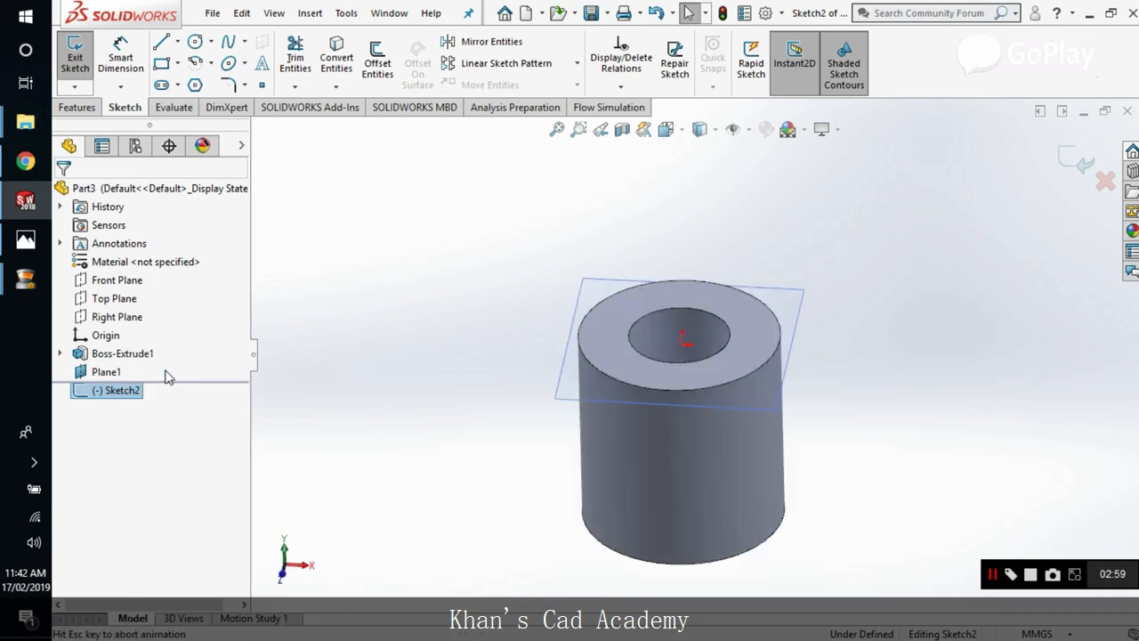
# Check the arm dimensions in the Photos drawing, then in SOLIDWORKS sketch a horizontal line about 80 mm long from the origin towards negative X
pyautogui.click(26, 242)
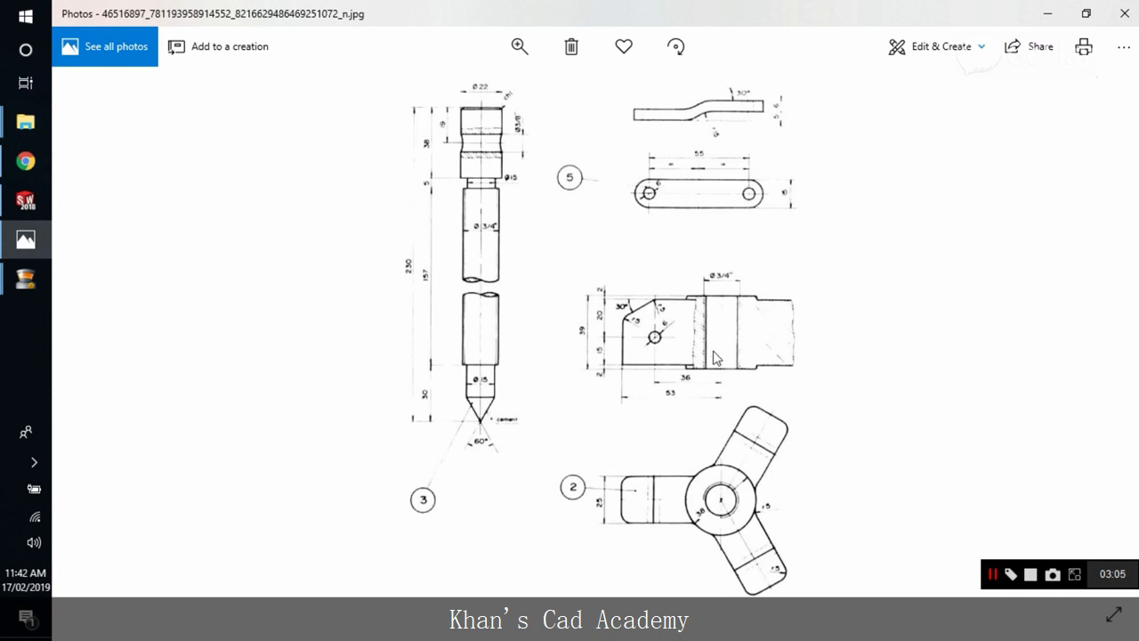
pyautogui.scroll(1, 714, 358)
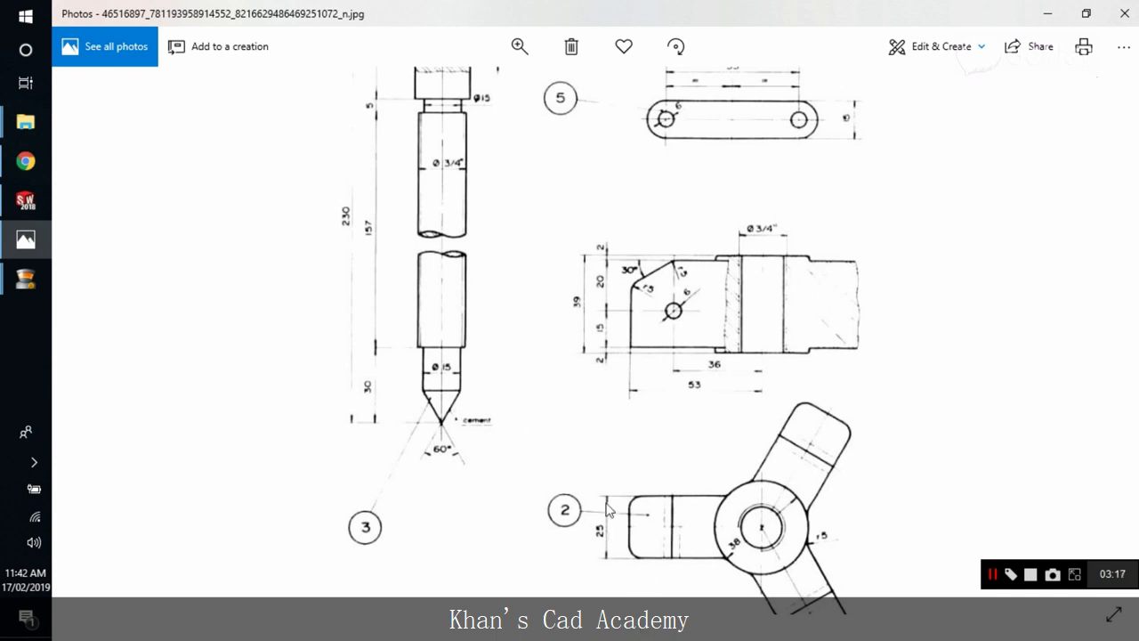
pyautogui.click(25, 201)
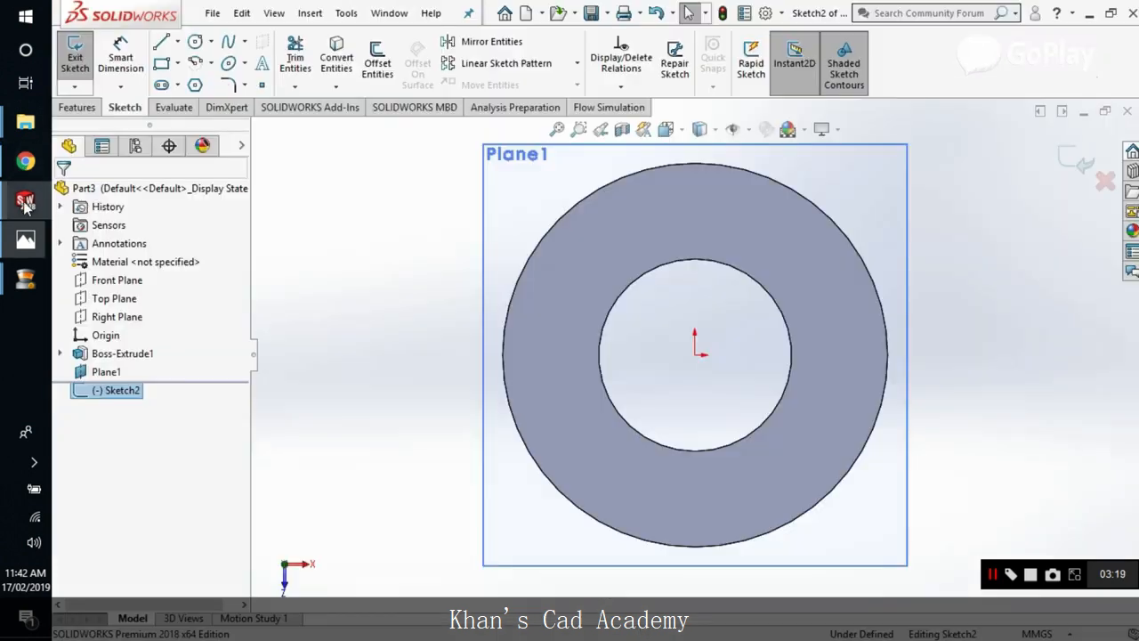
pyautogui.click(161, 42)
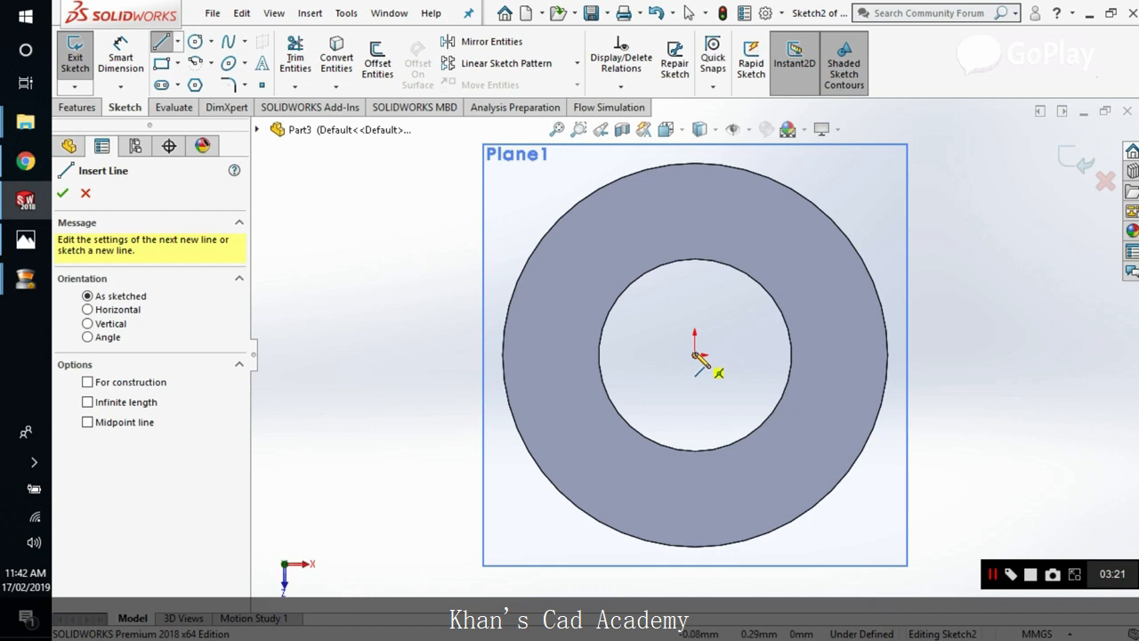
pyautogui.click(696, 354)
pyautogui.scroll(3, 695, 355)
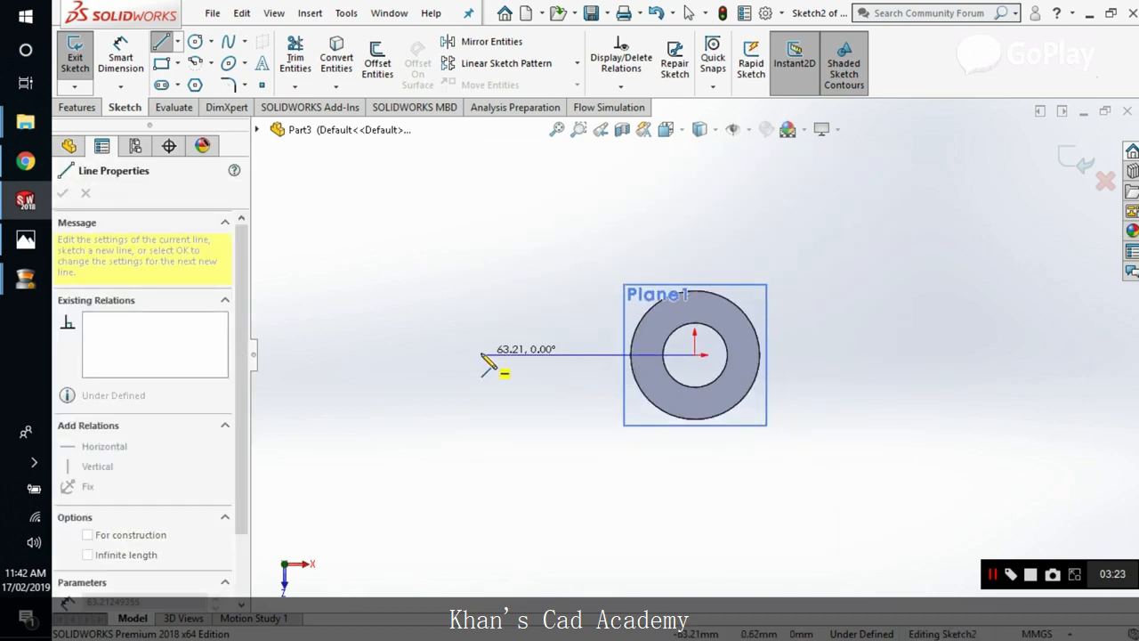
pyautogui.click(425, 354)
pyautogui.press('Escape')
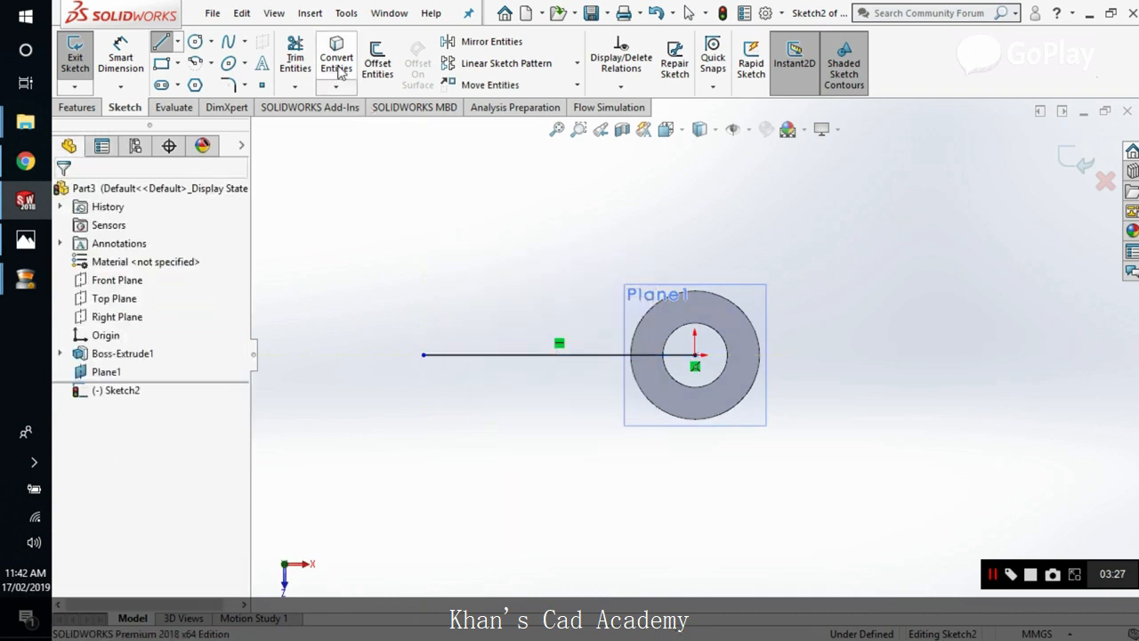
# Offset the horizontal line bi-directionally by 25/2 mm and convert the middle line to construction geometry
pyautogui.click(378, 62)
pyautogui.click(459, 356)
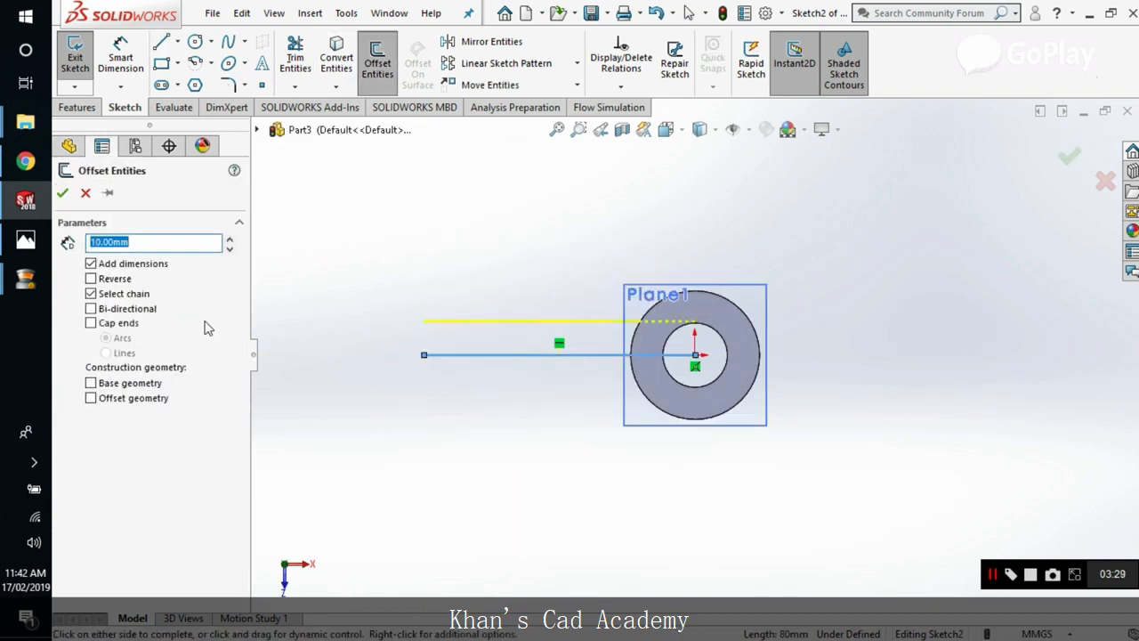
pyautogui.write('25/2')
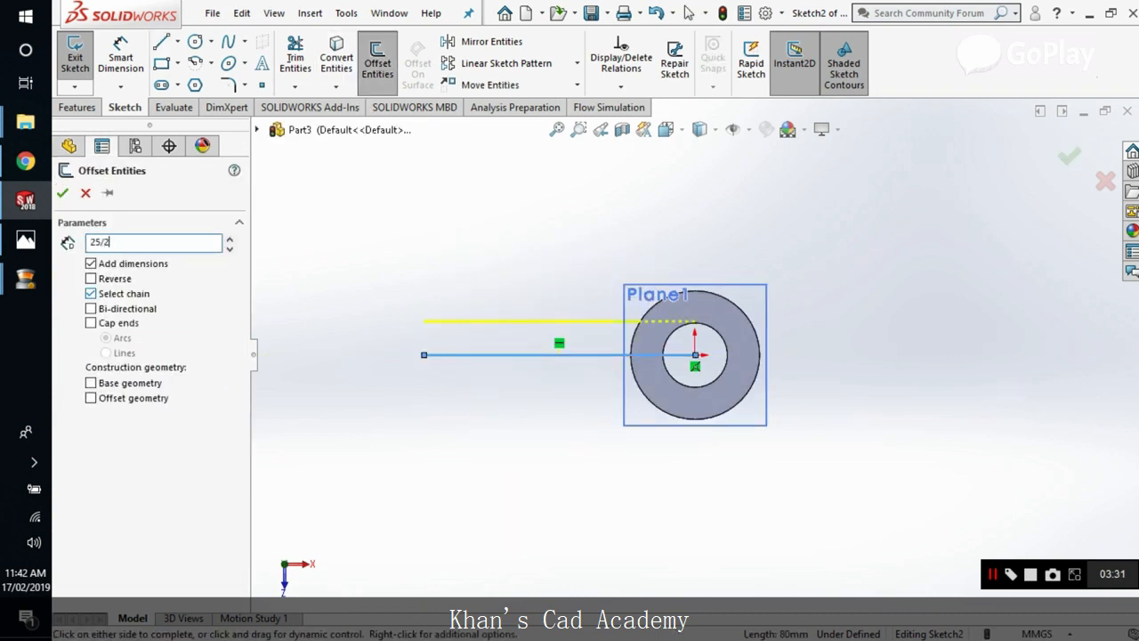
pyautogui.press('Return')
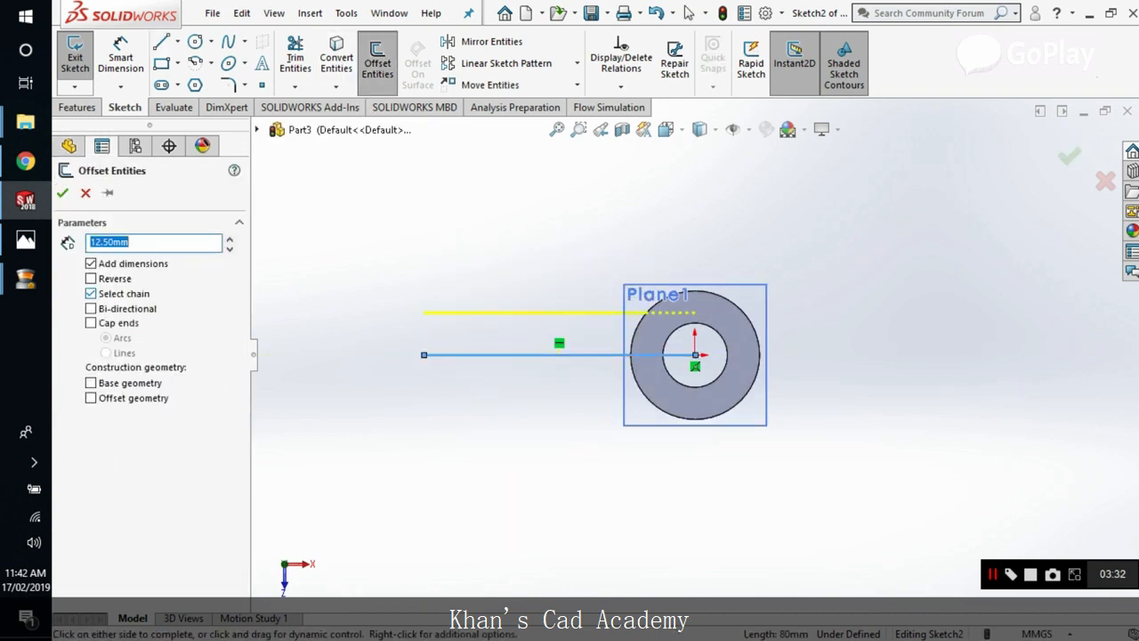
pyautogui.click(126, 309)
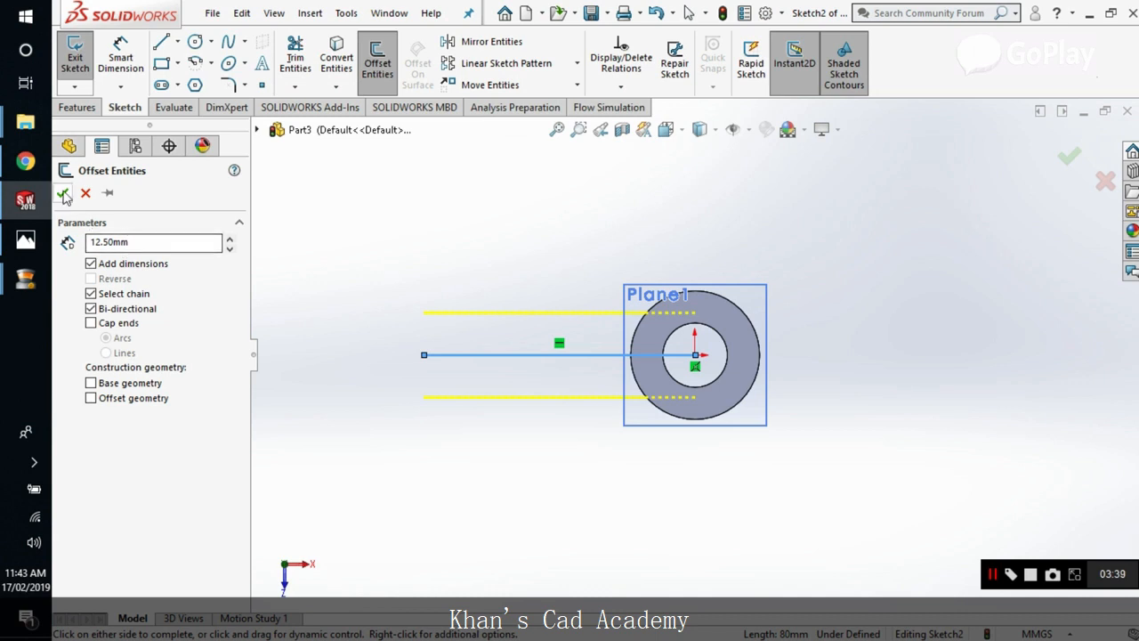
pyautogui.click(62, 192)
pyautogui.click(445, 355)
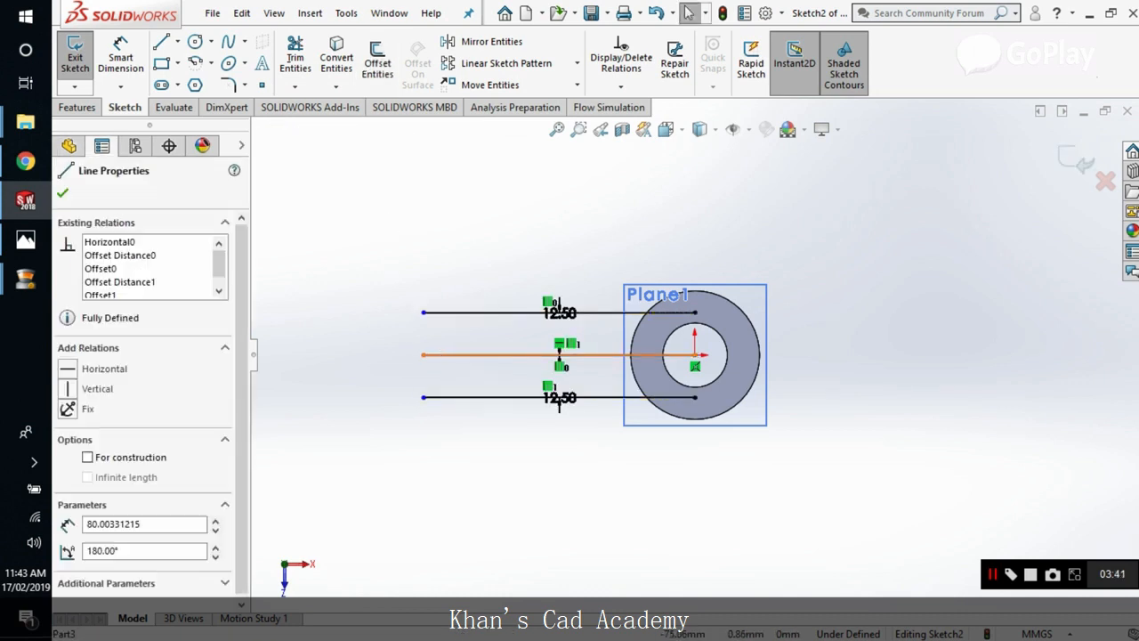
pyautogui.click(514, 303)
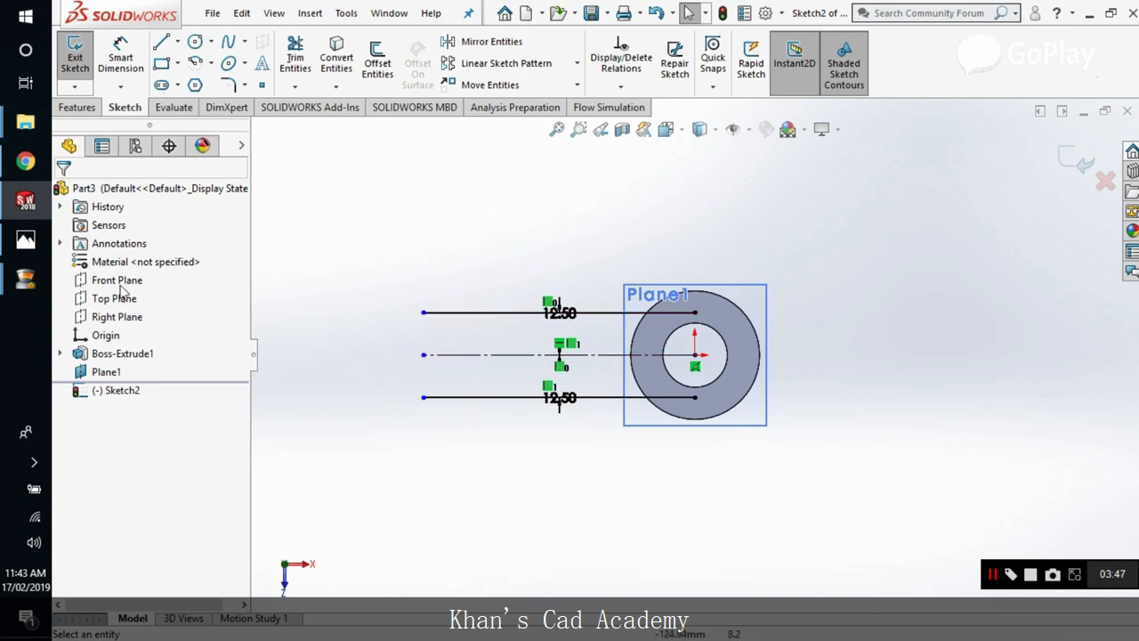
# Check the arm length in the Photos drawing, then in SOLIDWORKS dimension the upper offset line's length as 53 mm
pyautogui.click(24, 246)
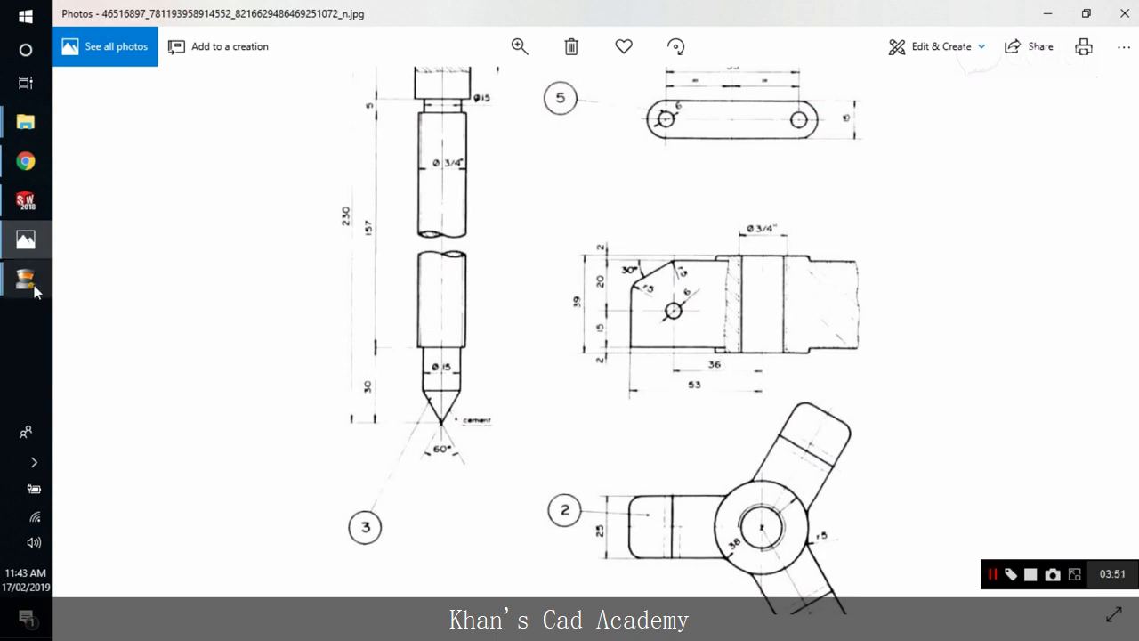
pyautogui.click(22, 245)
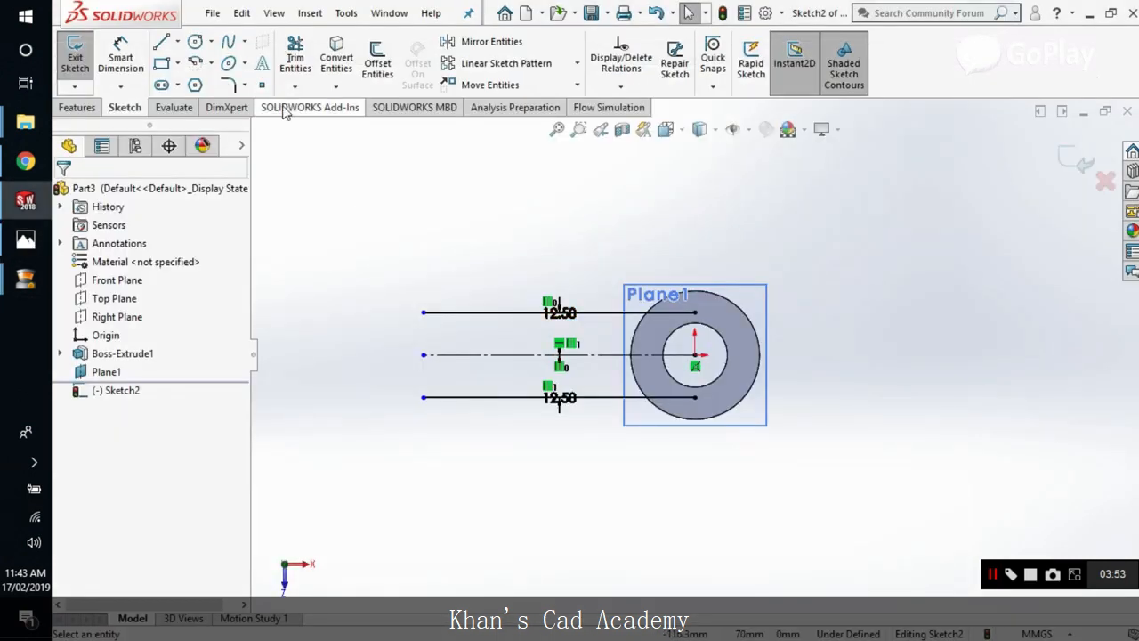
pyautogui.click(489, 311)
pyautogui.click(512, 267)
pyautogui.write('53')
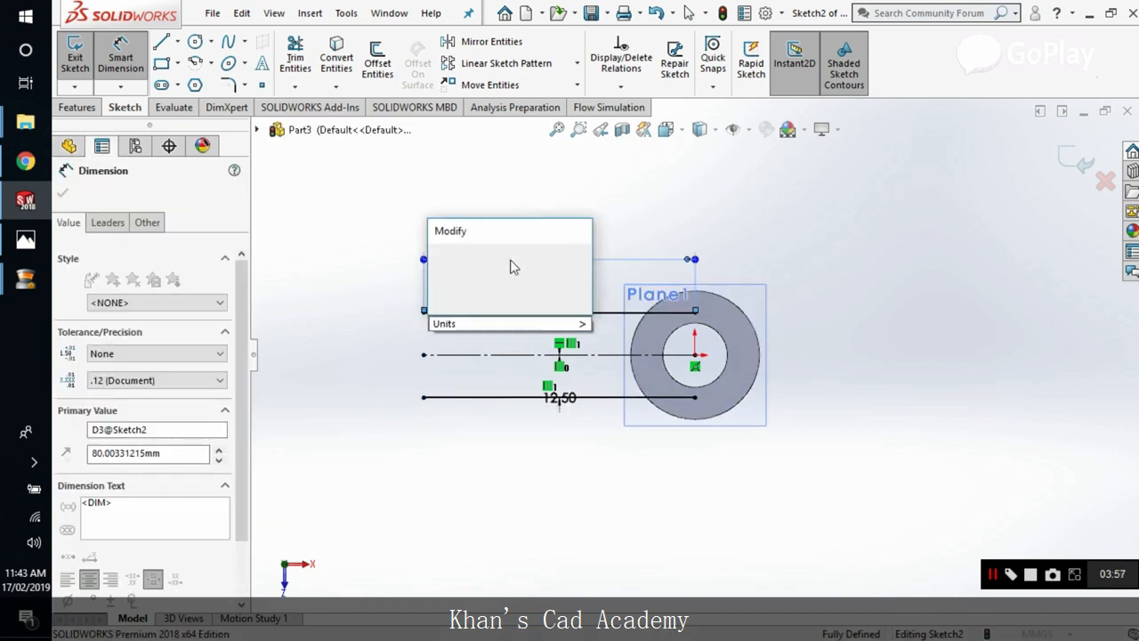
pyautogui.press('Return')
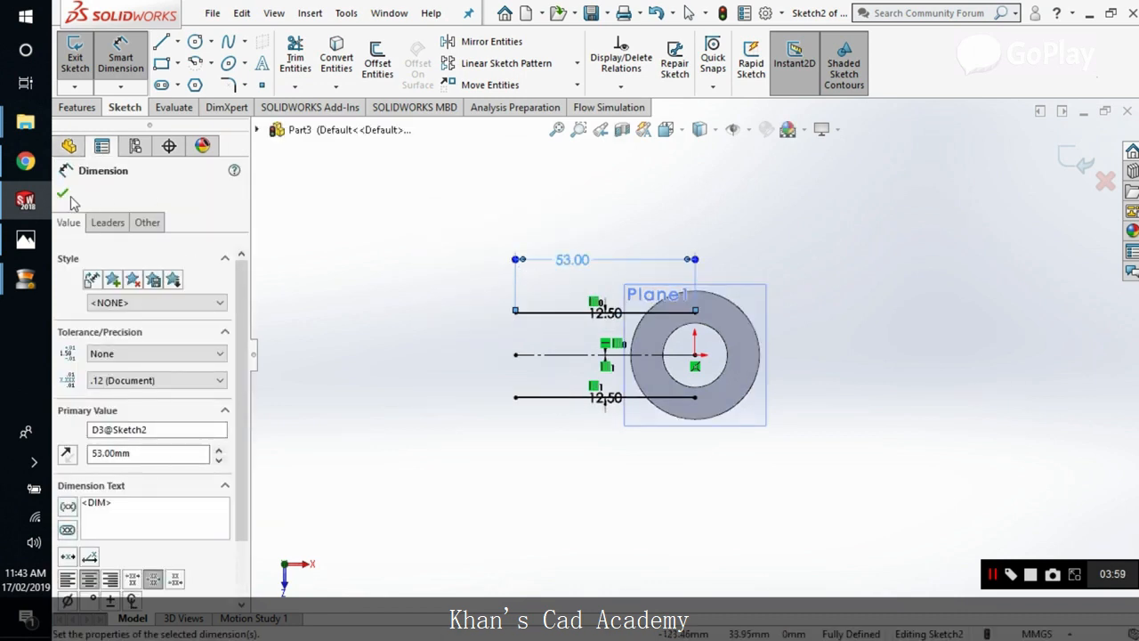
# Check the arm outline in the Photos drawing, then in SOLIDWORKS join the outer ends of the two offset lines with a vertical line
pyautogui.click(63, 195)
pyautogui.scroll(-2, 614, 392)
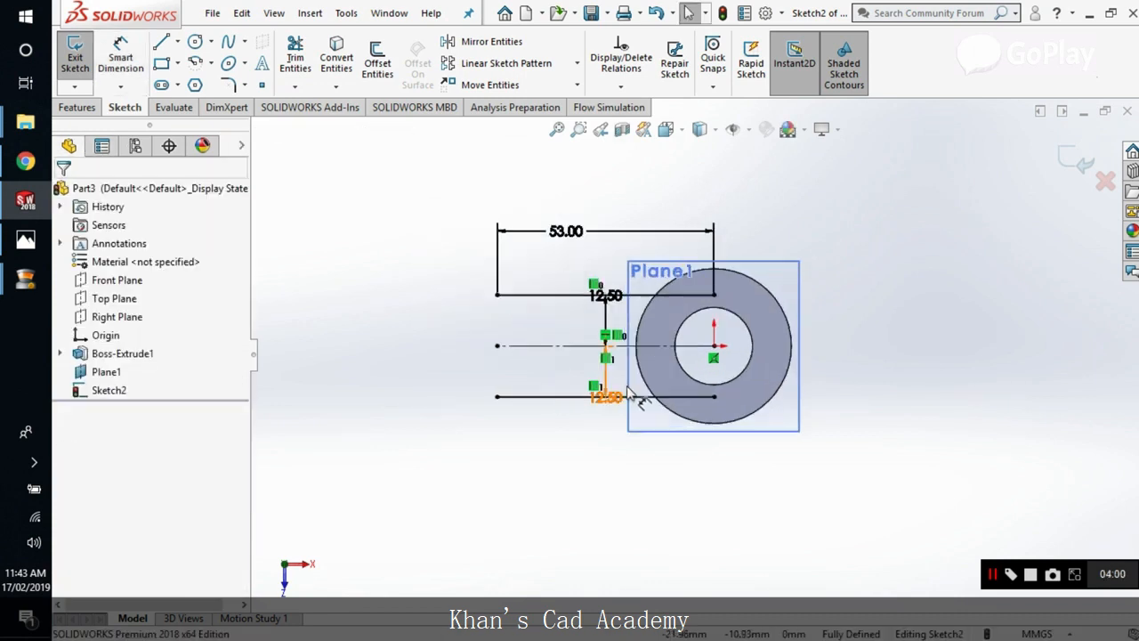
pyautogui.click(25, 203)
pyautogui.click(25, 203)
pyautogui.click(19, 236)
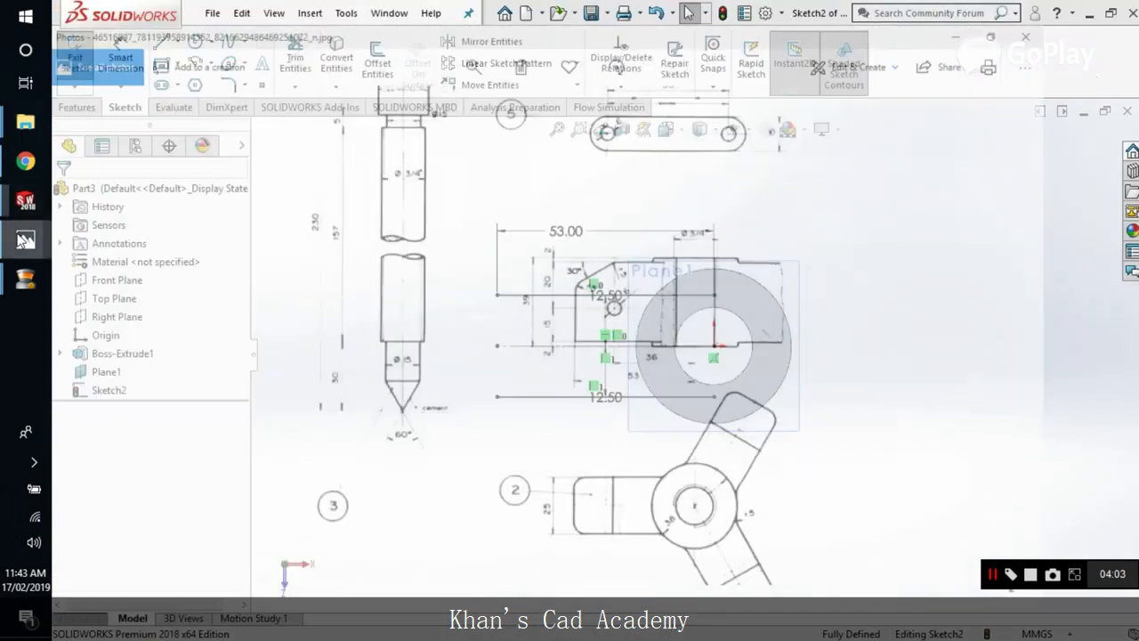
pyautogui.scroll(2, 727, 406)
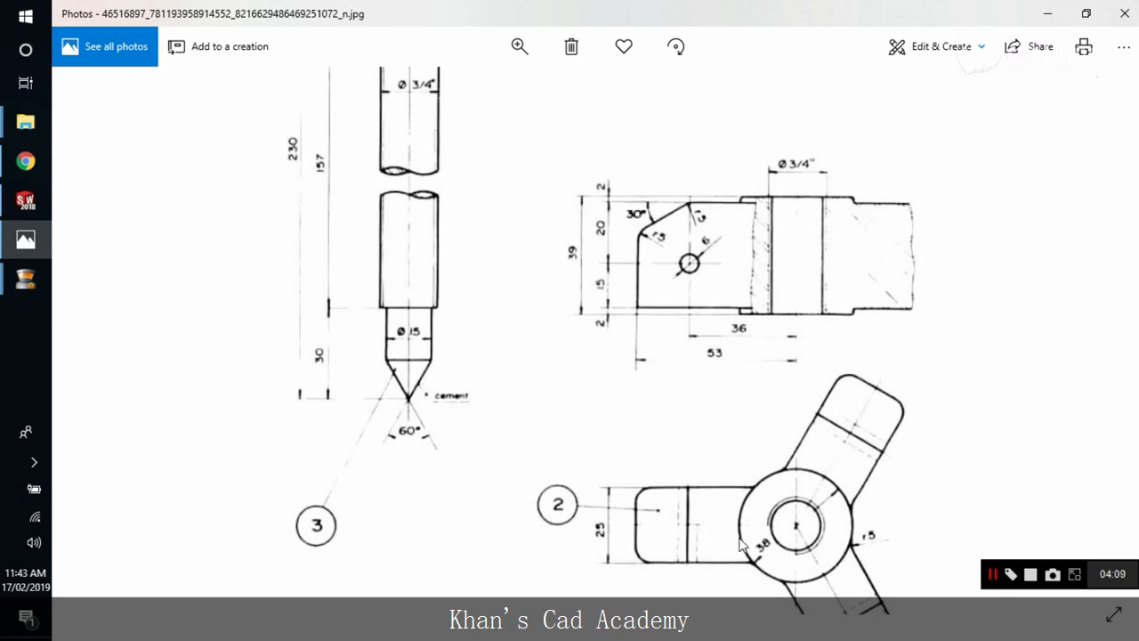
pyautogui.click(25, 239)
pyautogui.click(161, 41)
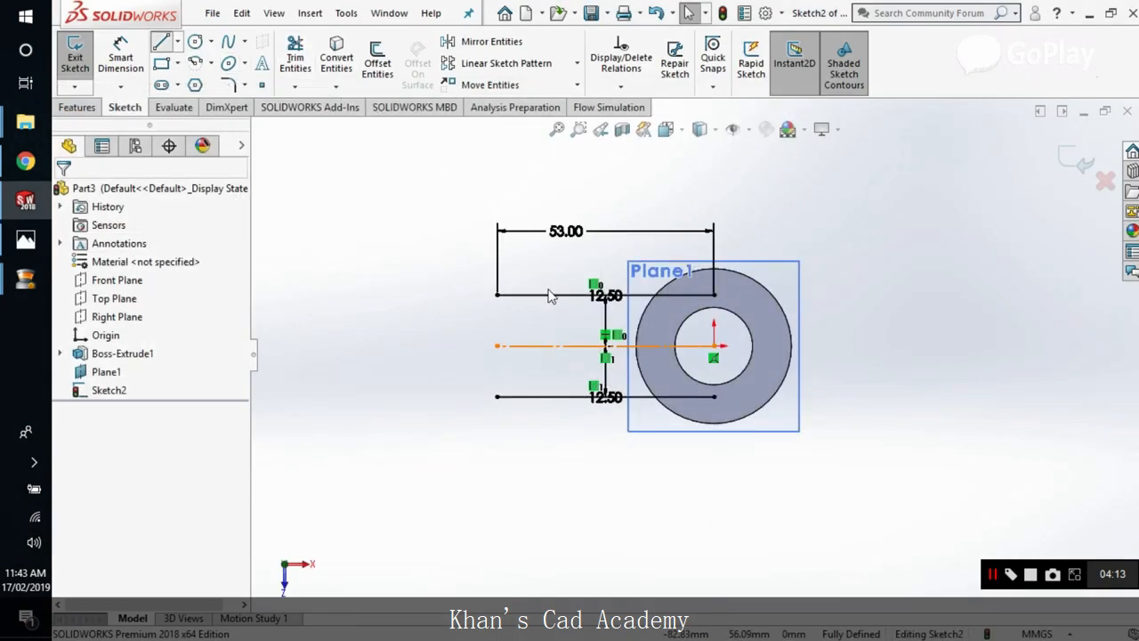
pyautogui.click(498, 295)
pyautogui.click(498, 397)
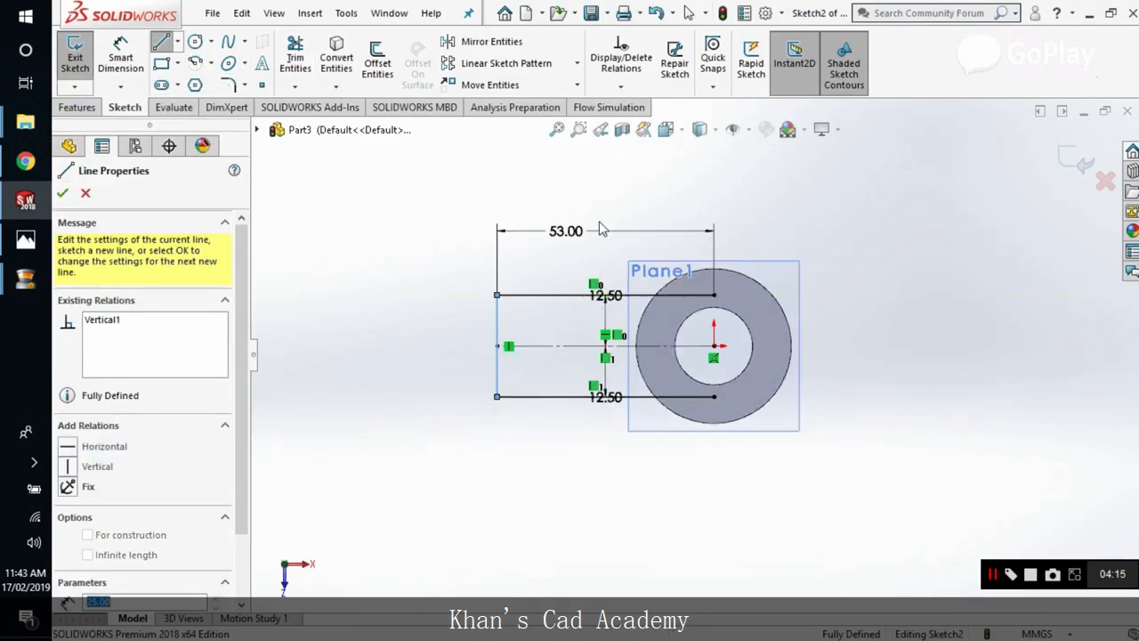
pyautogui.rightClick(737, 187)
pyautogui.click(756, 187)
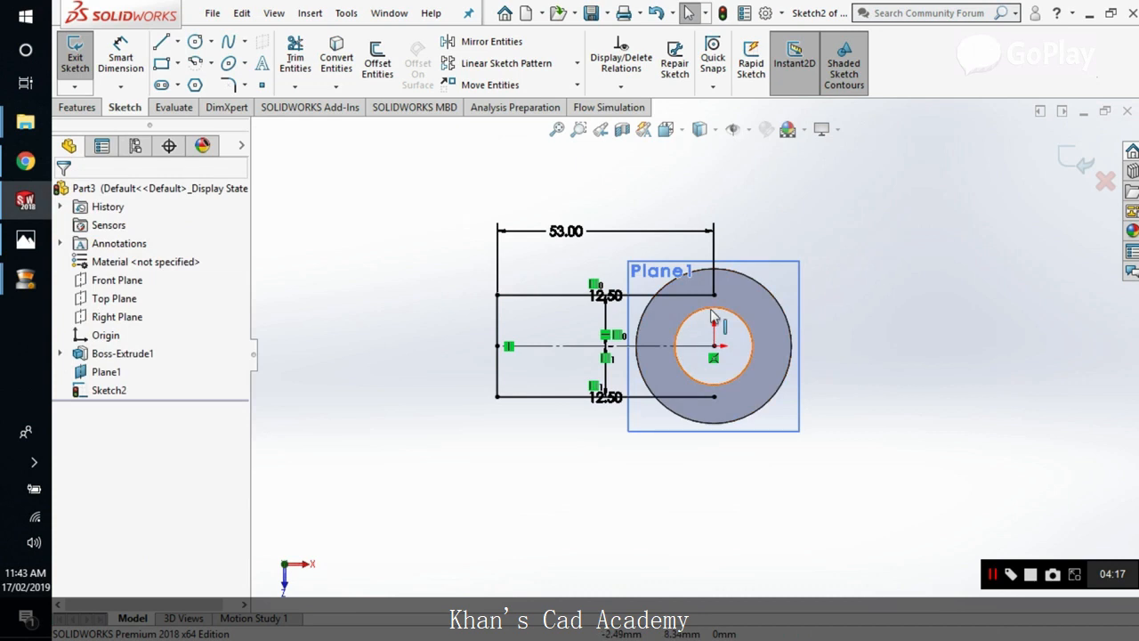
# Convert the ring's outer edge into the sketch and power-trim the lines and arc to leave a closed arm profile outside the ring
pyautogui.scroll(-3, 715, 295)
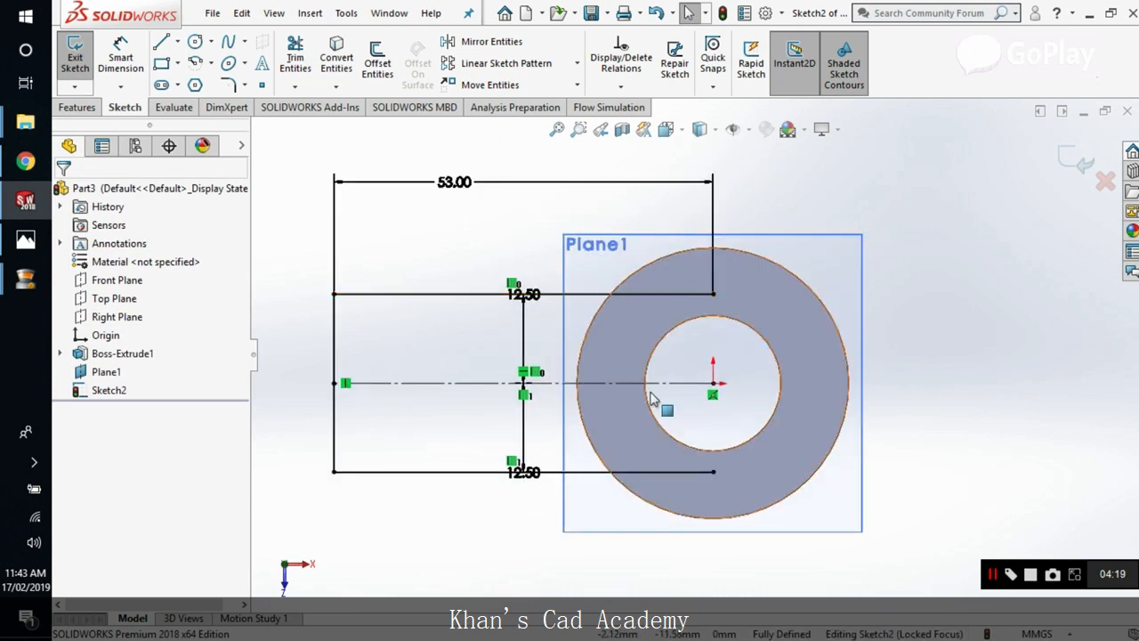
pyautogui.click(336, 58)
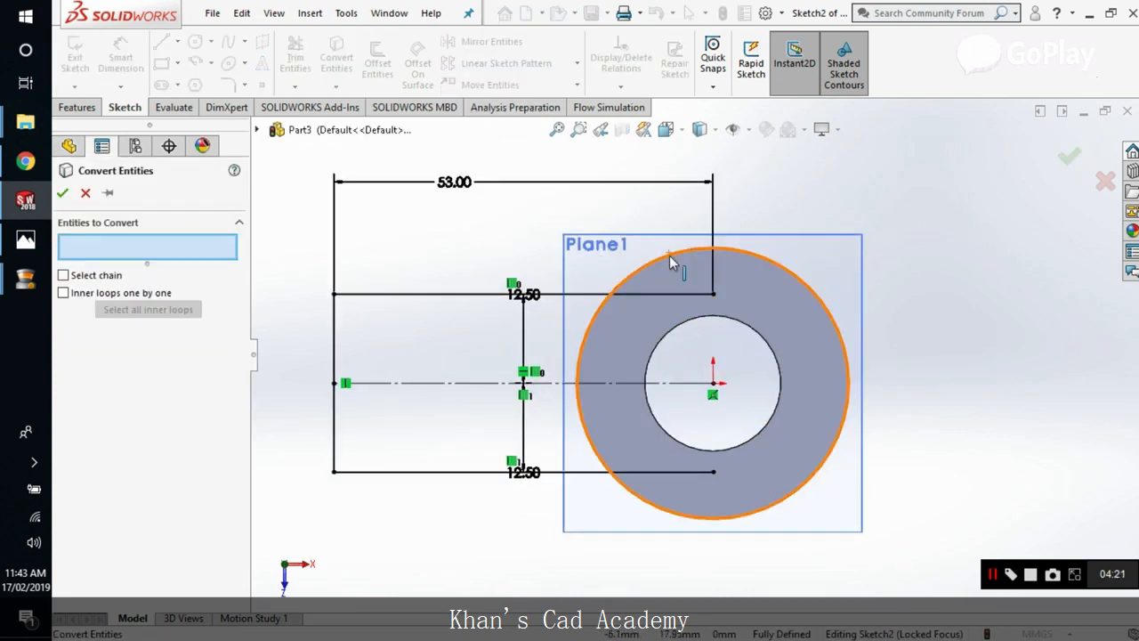
pyautogui.click(670, 256)
pyautogui.click(62, 193)
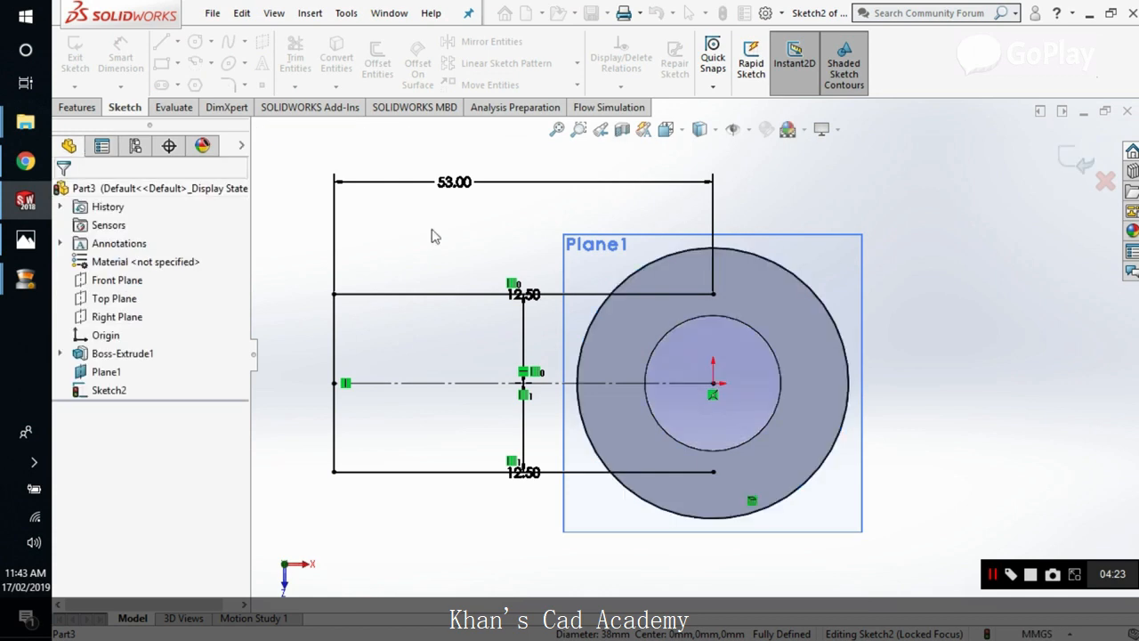
pyautogui.click(294, 57)
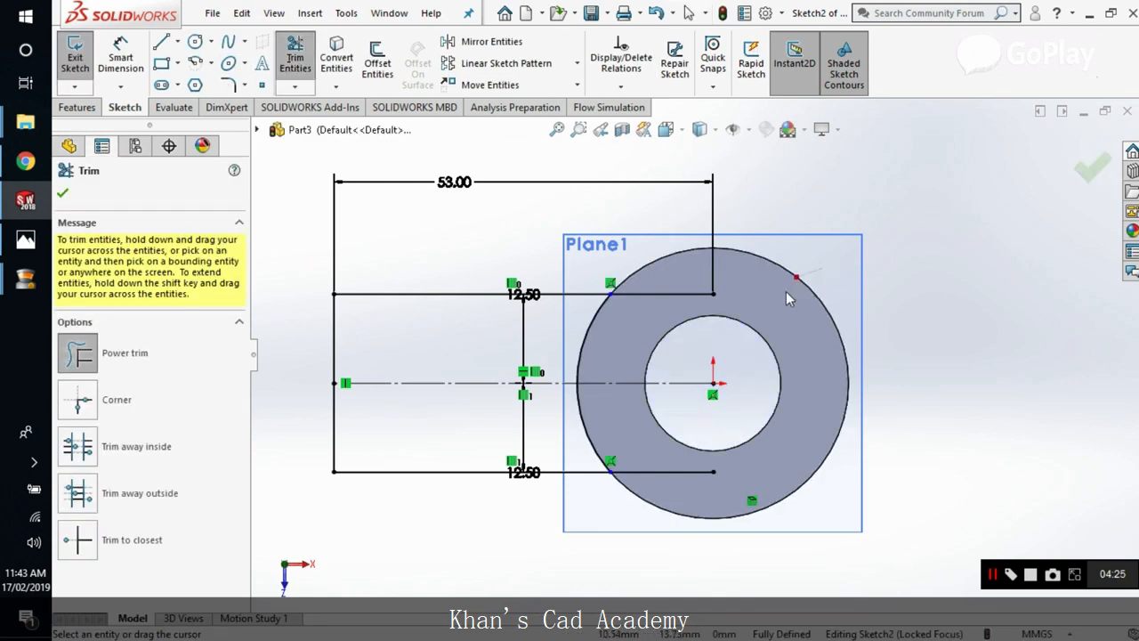
pyautogui.moveTo(786, 291)
pyautogui.mouseDown()
pyautogui.moveTo(727, 253)
pyautogui.moveTo(661, 307)
pyautogui.moveTo(615, 386)
pyautogui.moveTo(656, 473)
pyautogui.moveTo(543, 431)
pyautogui.mouseUp()
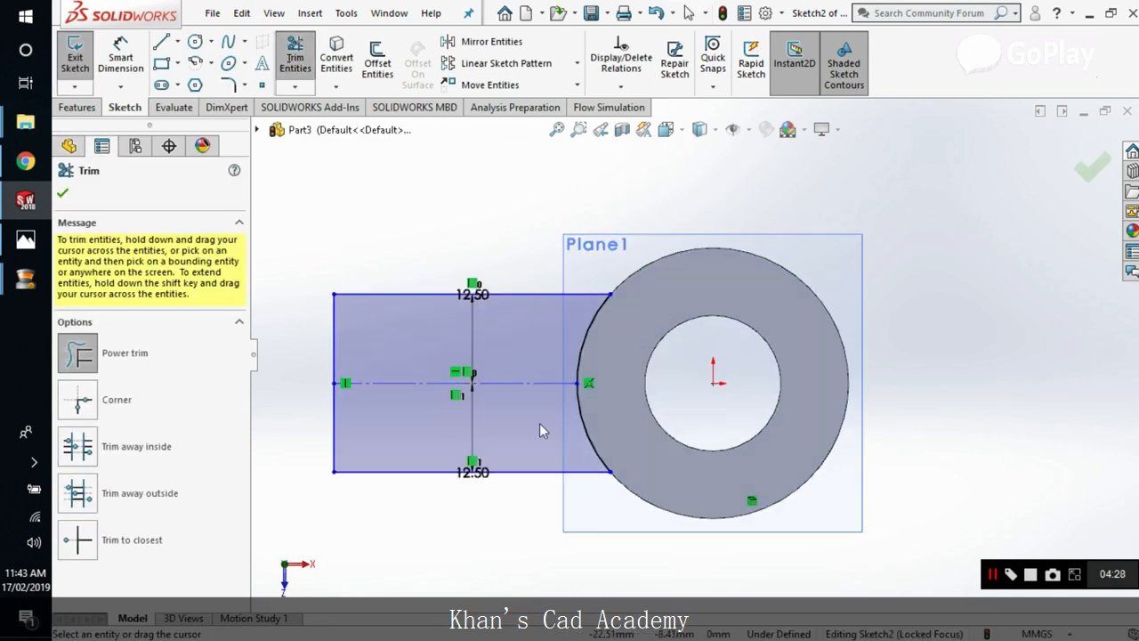
pyautogui.click(62, 193)
# Examine the side view of part 2 in the Photos drawing for the arm's height dimensions, then return to SOLIDWORKS
pyautogui.click(24, 240)
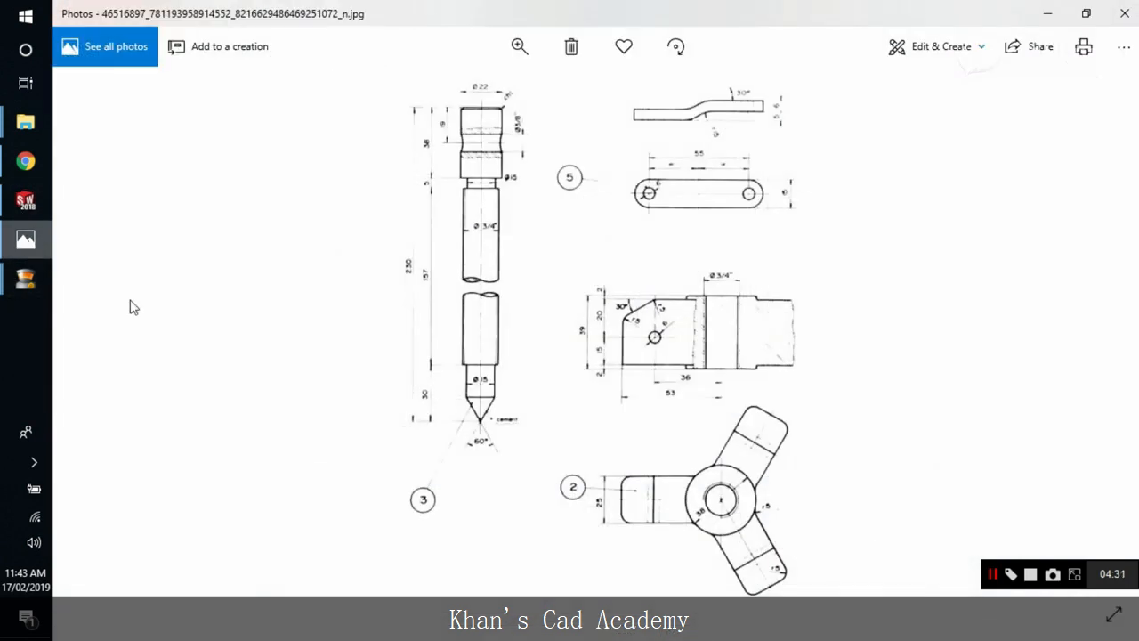
pyautogui.scroll(2, 674, 522)
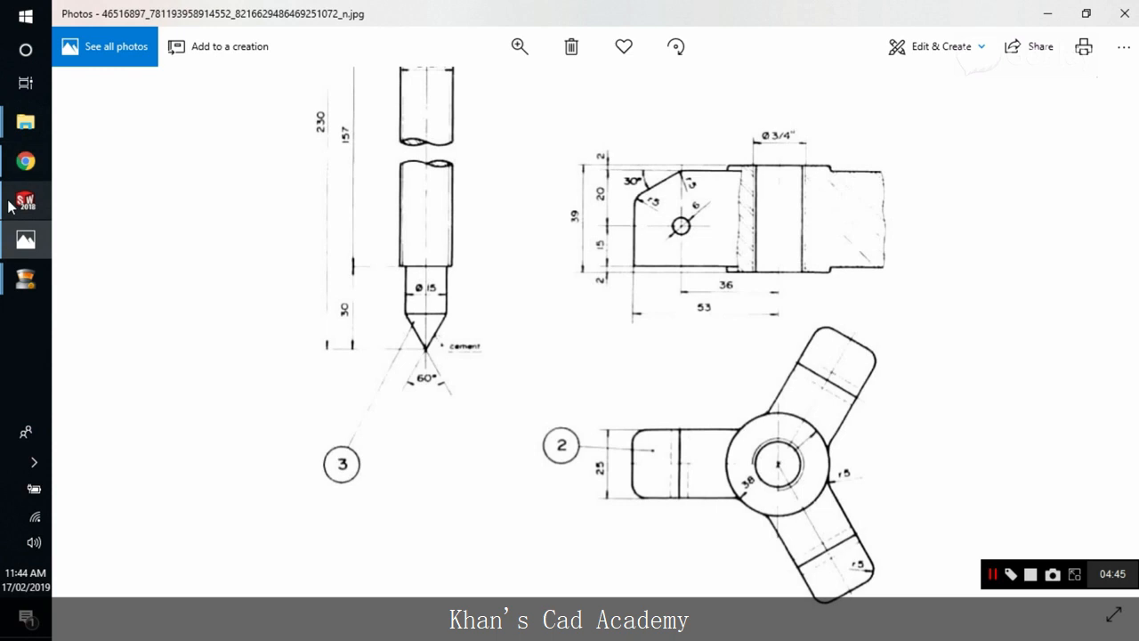
pyautogui.moveTo(17, 229)
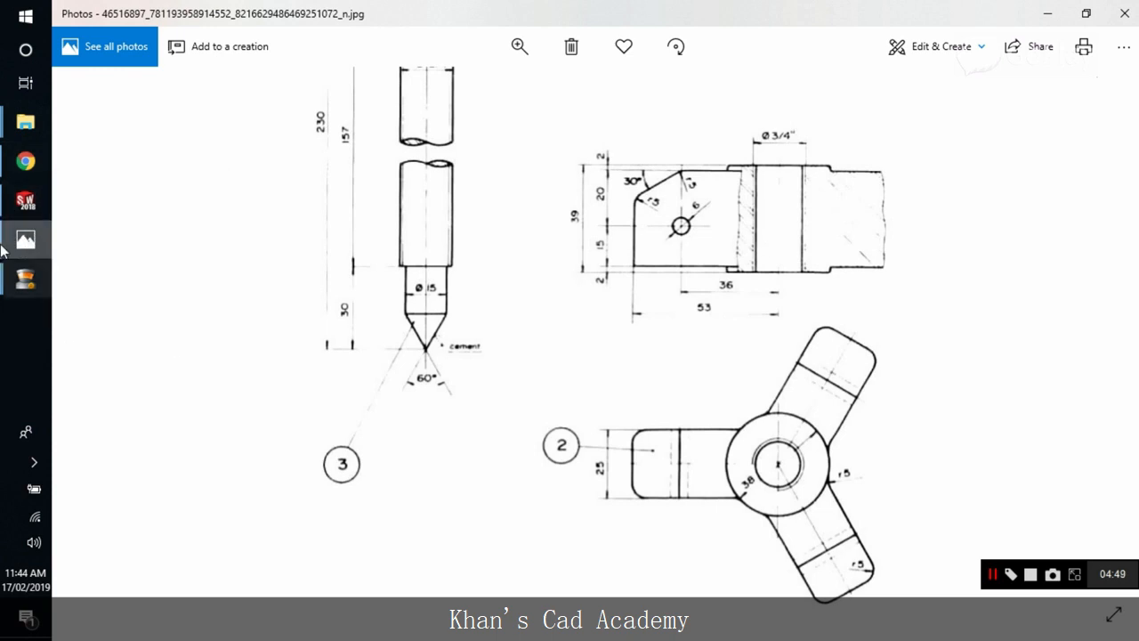
pyautogui.click(22, 244)
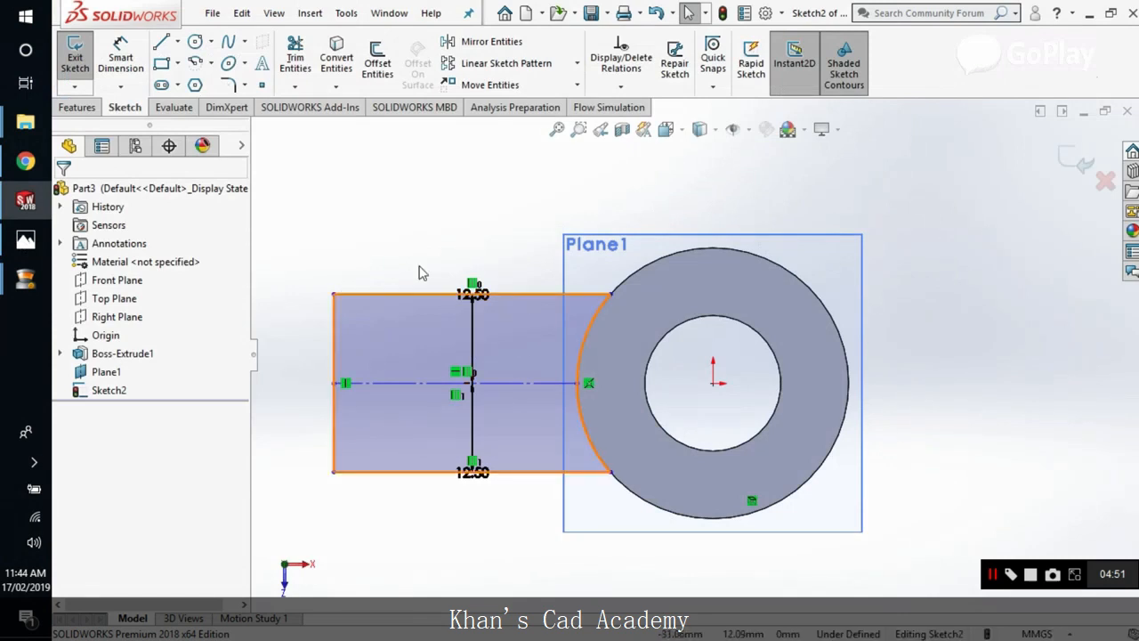
pyautogui.click(37, 244)
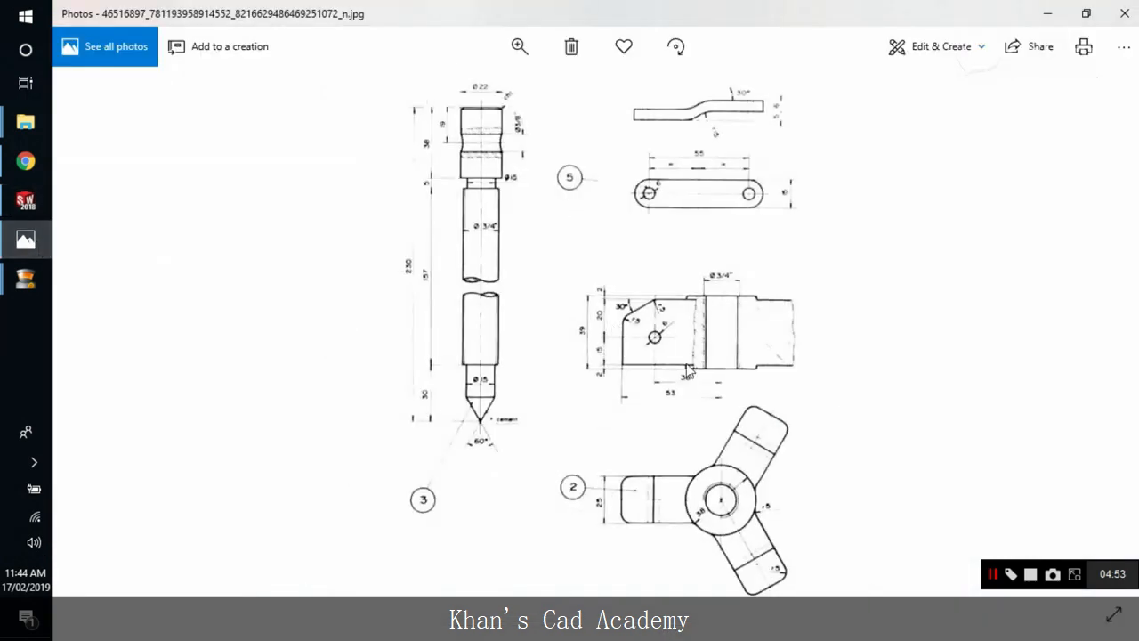
pyautogui.scroll(5, 681, 375)
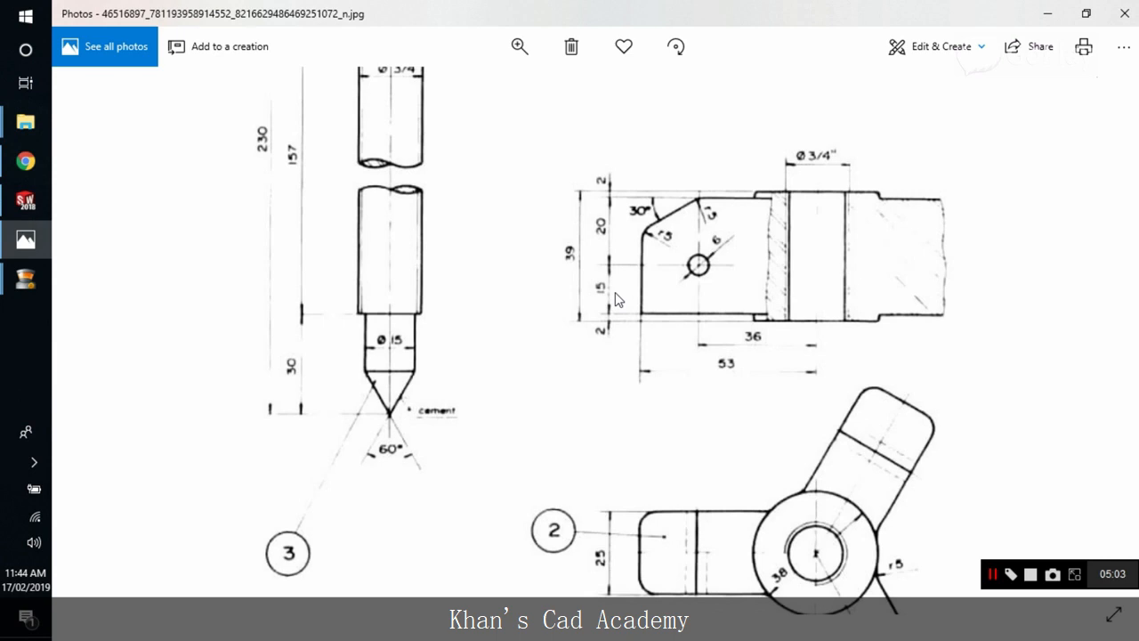
pyautogui.click(25, 201)
# Extrude the arm profile 35 mm blind in the reversed direction, down along the ring, with the result merged
pyautogui.click(76, 106)
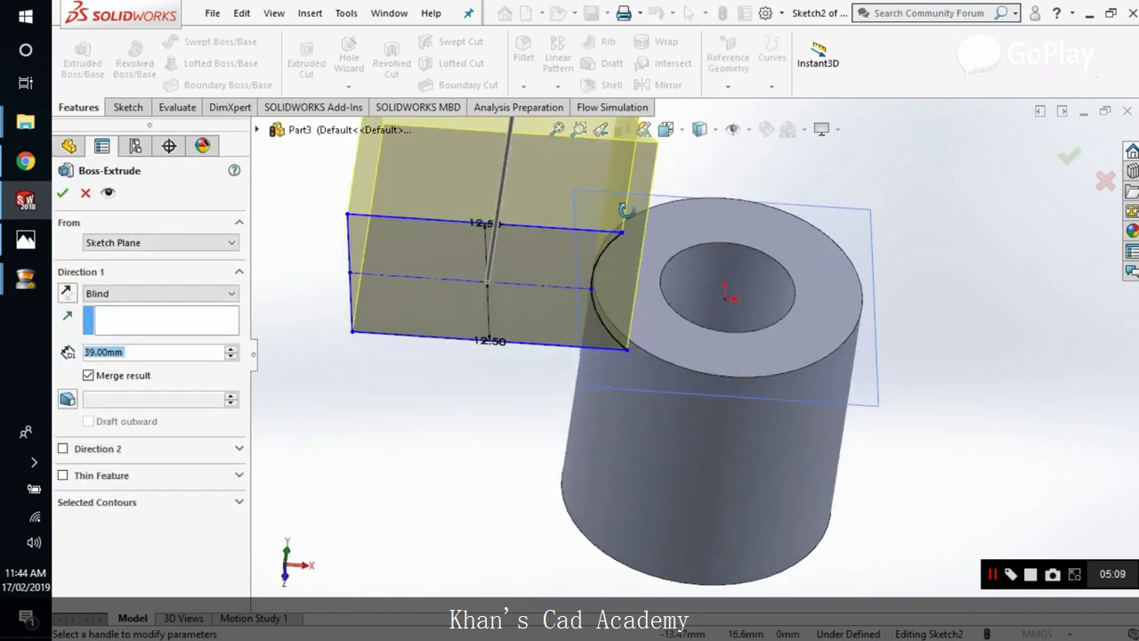
pyautogui.click(67, 293)
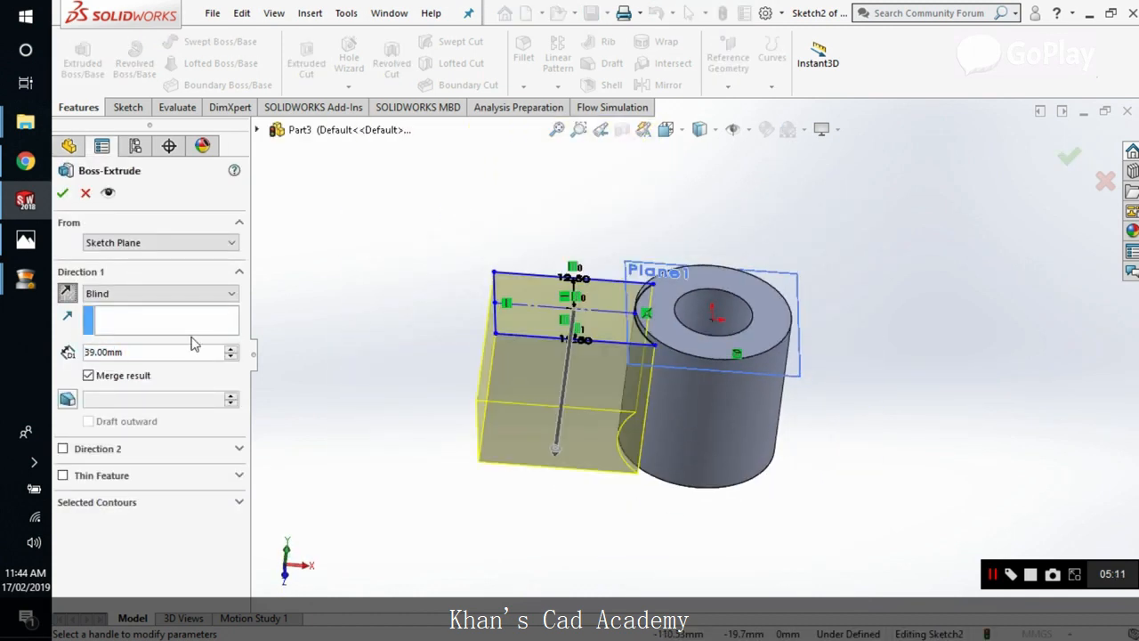
pyautogui.doubleClick(149, 351)
pyautogui.write('35')
pyautogui.press('Return')
pyautogui.click(64, 193)
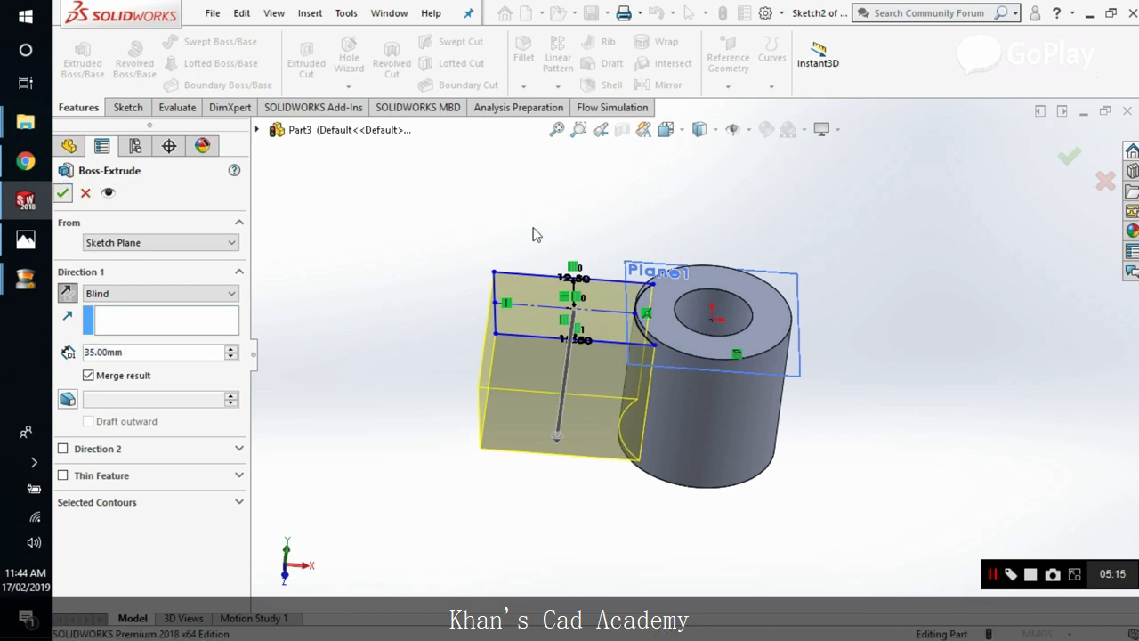
pyautogui.moveTo(878, 249); pyautogui.dragTo(897, 269, button='middle')
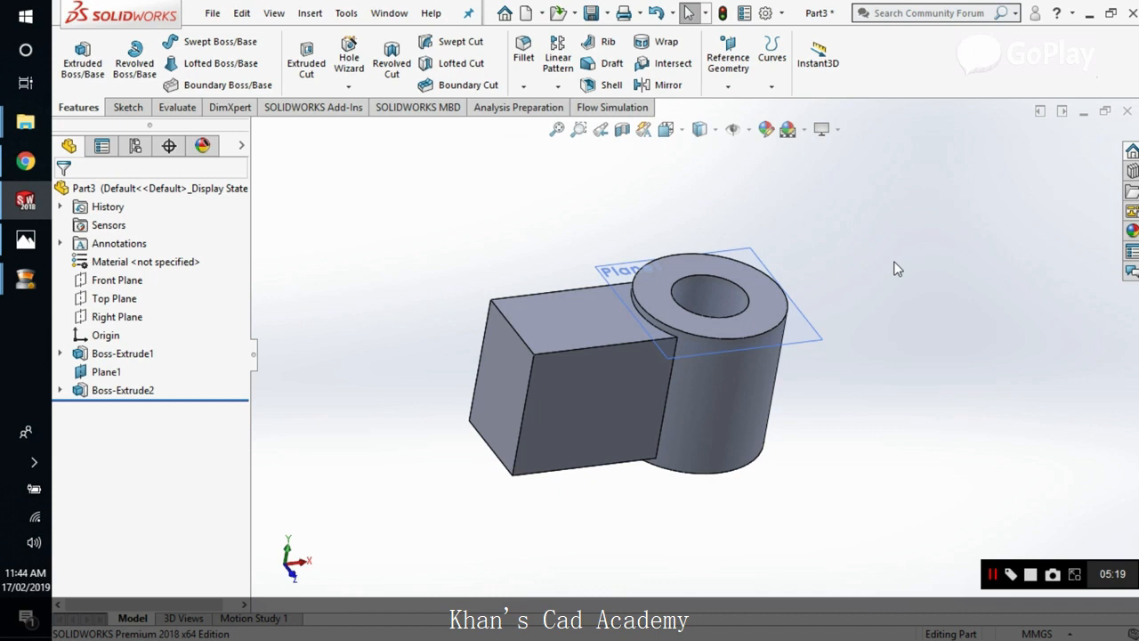
pyautogui.click(24, 242)
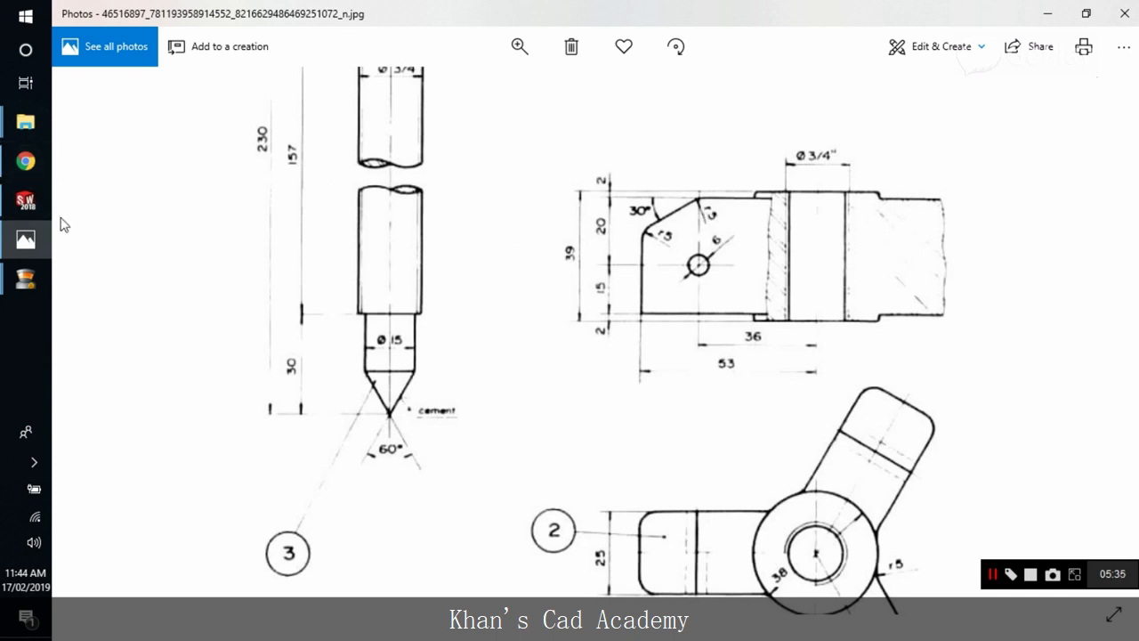
pyautogui.click(36, 206)
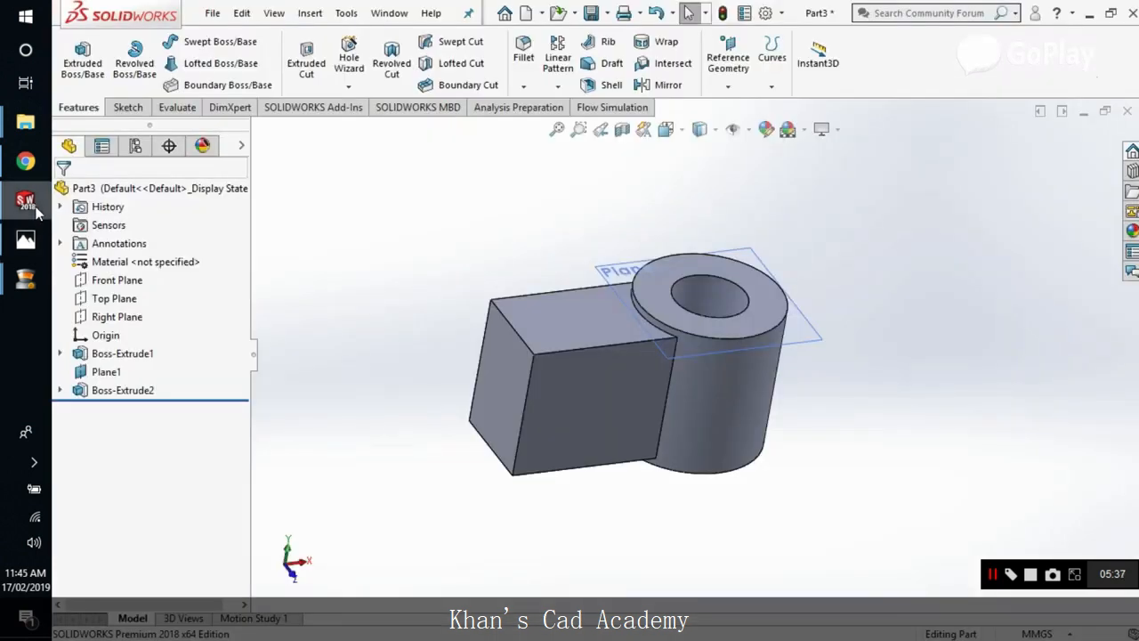
pyautogui.click(523, 87)
pyautogui.click(540, 120)
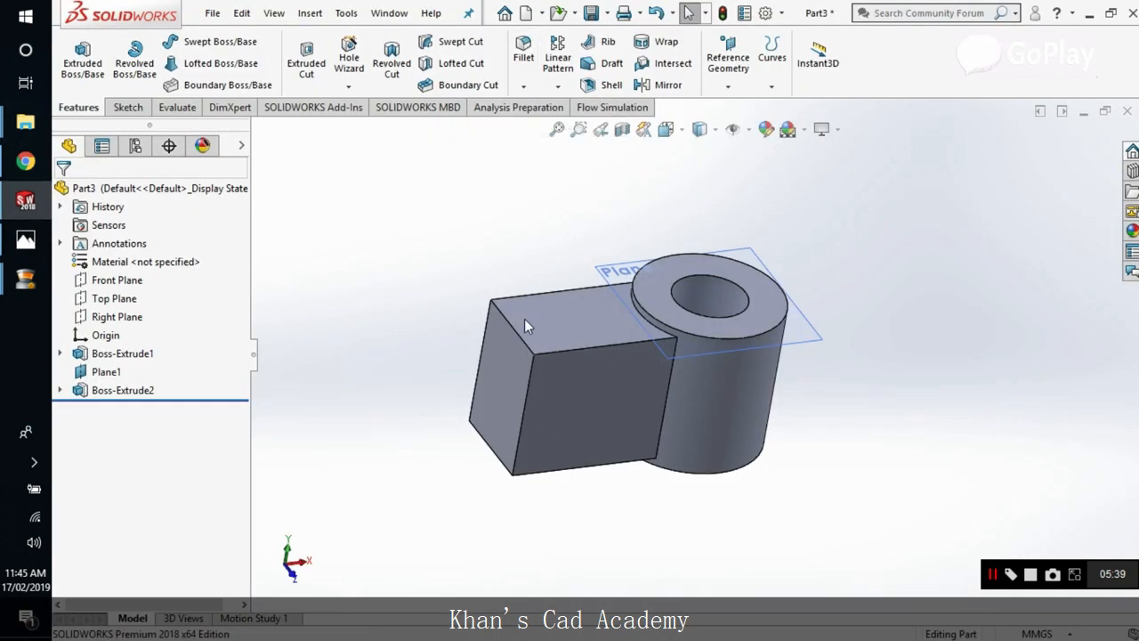
pyautogui.click(521, 334)
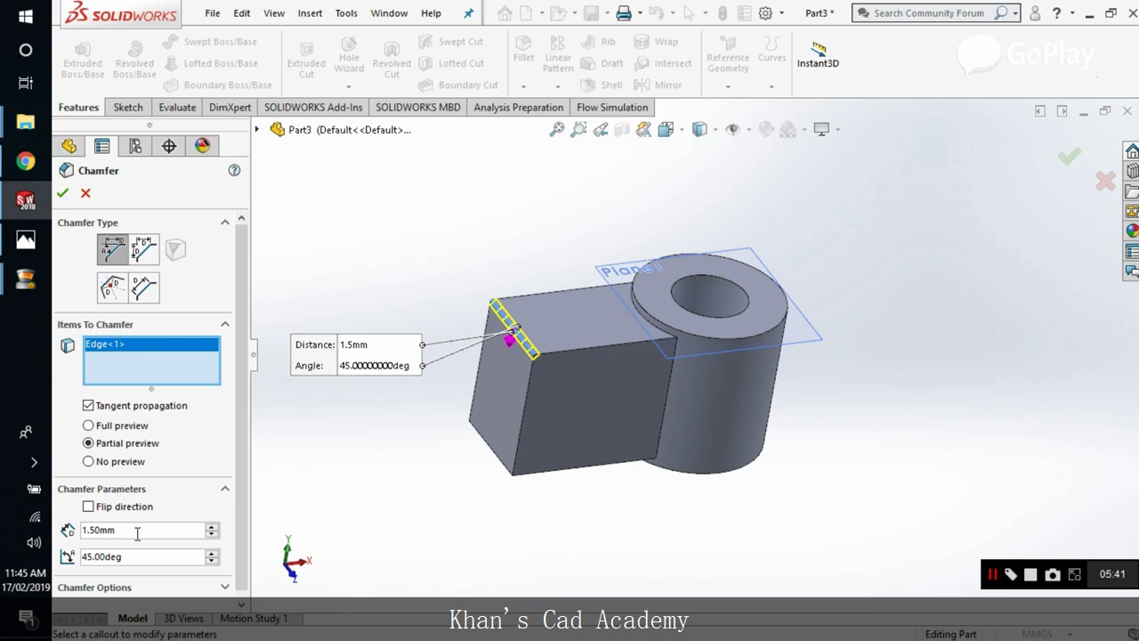
pyautogui.doubleClick(100, 556)
pyautogui.write('30')
pyautogui.press('Return')
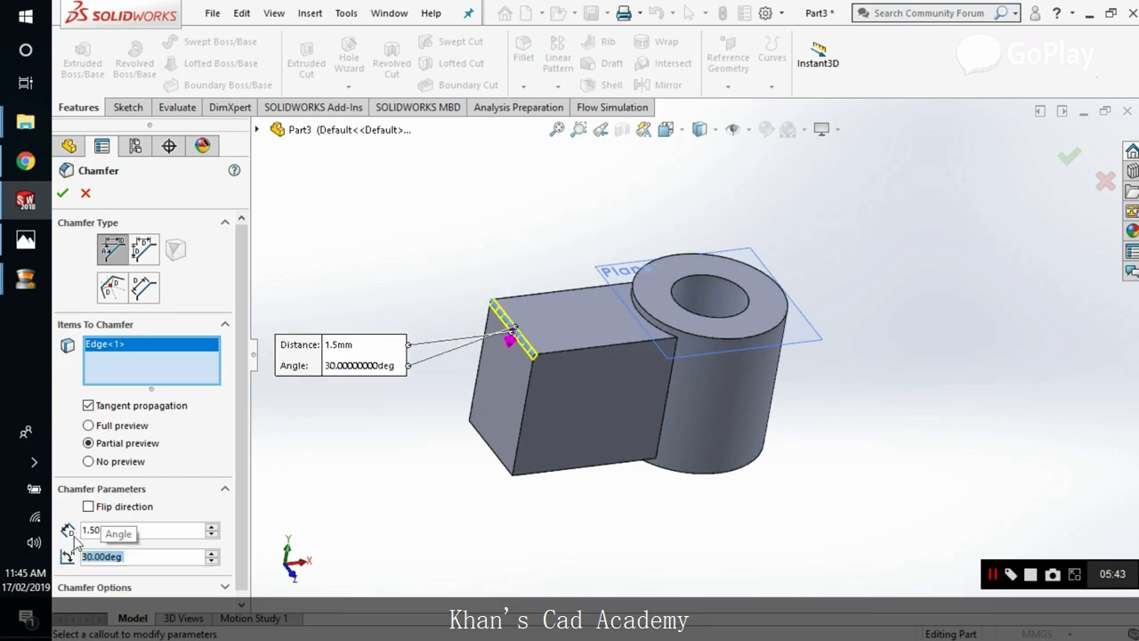
pyautogui.click(23, 242)
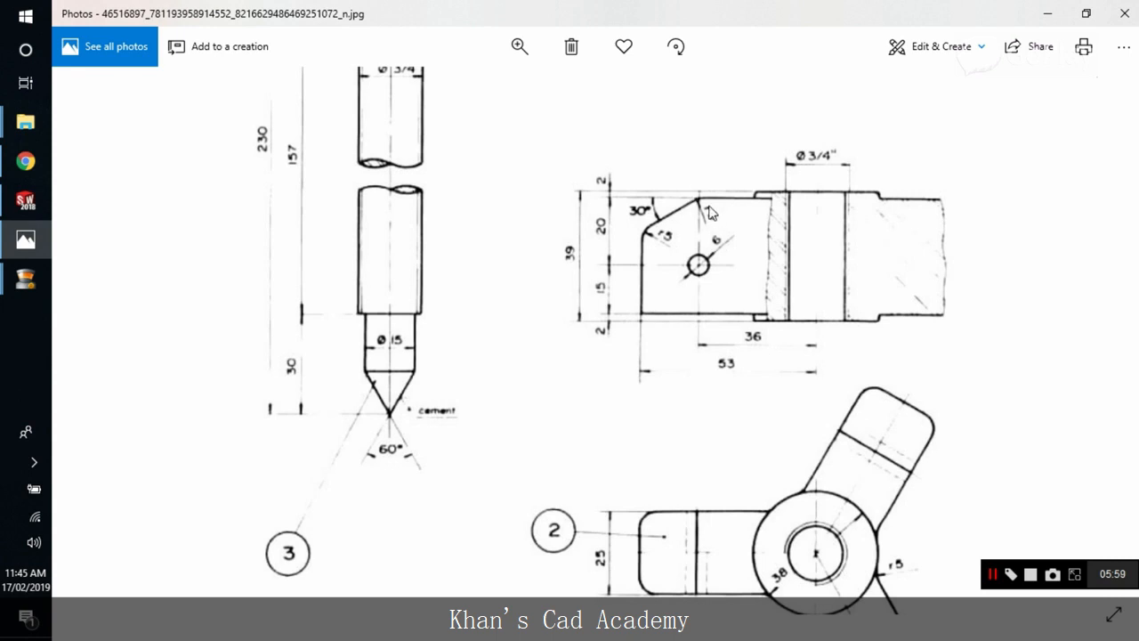
pyautogui.click(27, 240)
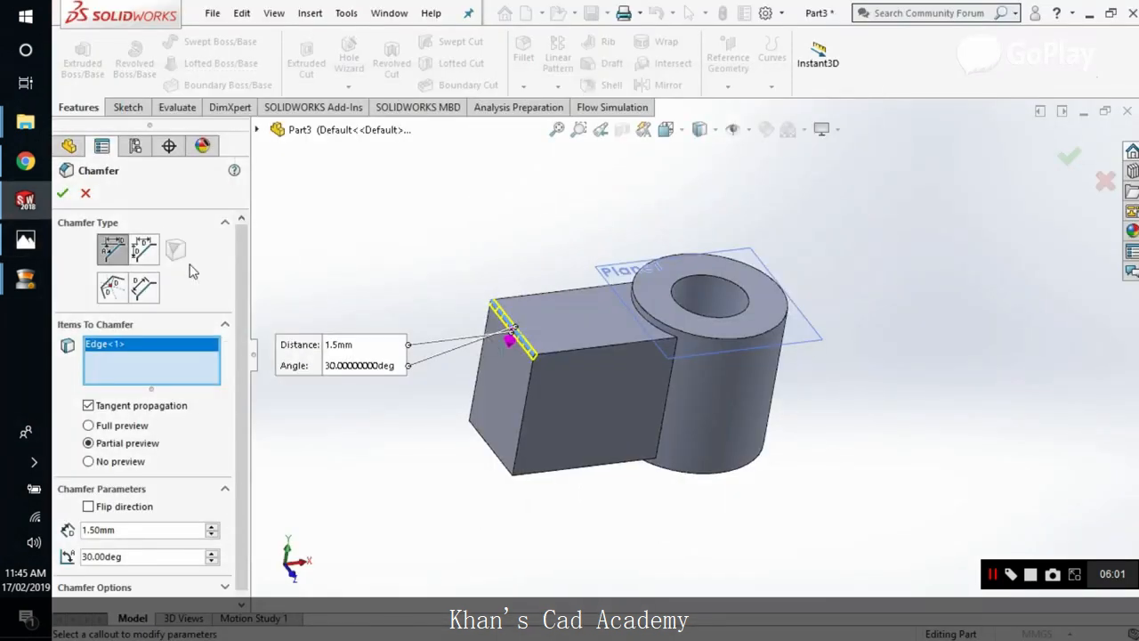
pyautogui.click(86, 191)
# Start a sketch on the arm's long side face on the positive Z side and view it straight on
pyautogui.click(124, 106)
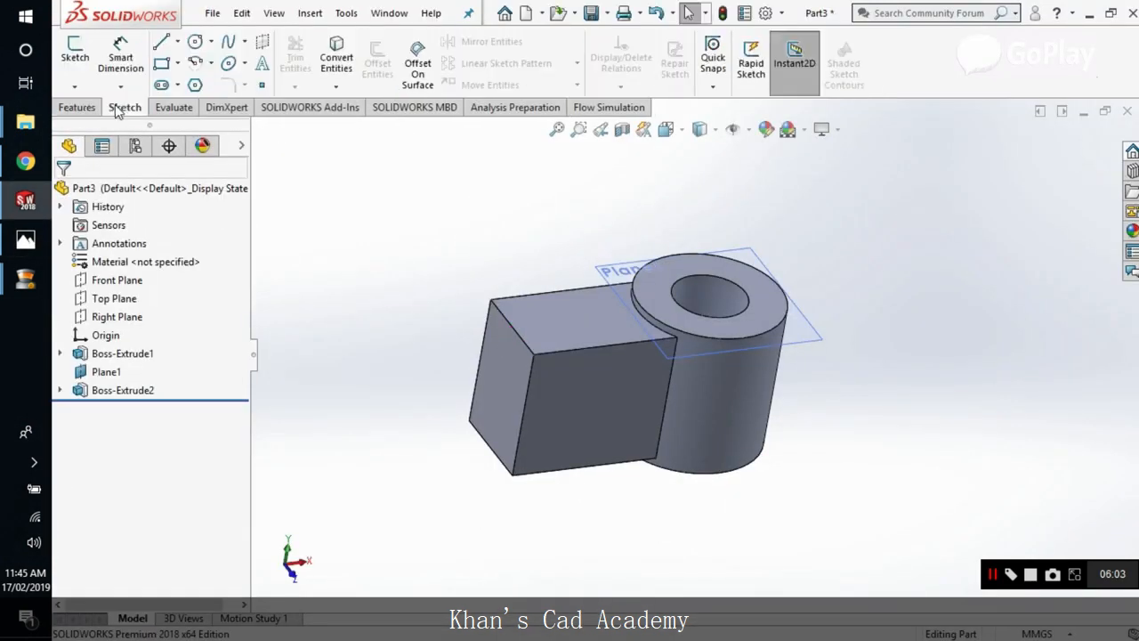
pyautogui.click(76, 60)
pyautogui.click(588, 392)
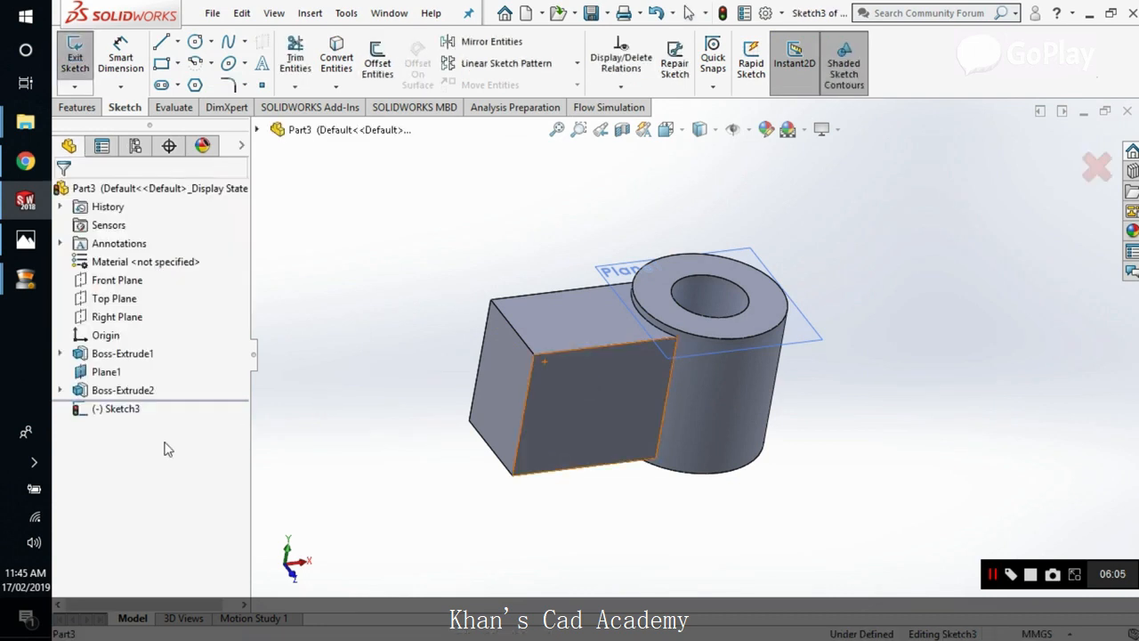
pyautogui.rightClick(122, 412)
pyautogui.click(163, 372)
# Examine the side view of part 2 in the Photos drawing for the chamfer and hole dimensions, then return to SOLIDWORKS
pyautogui.click(25, 240)
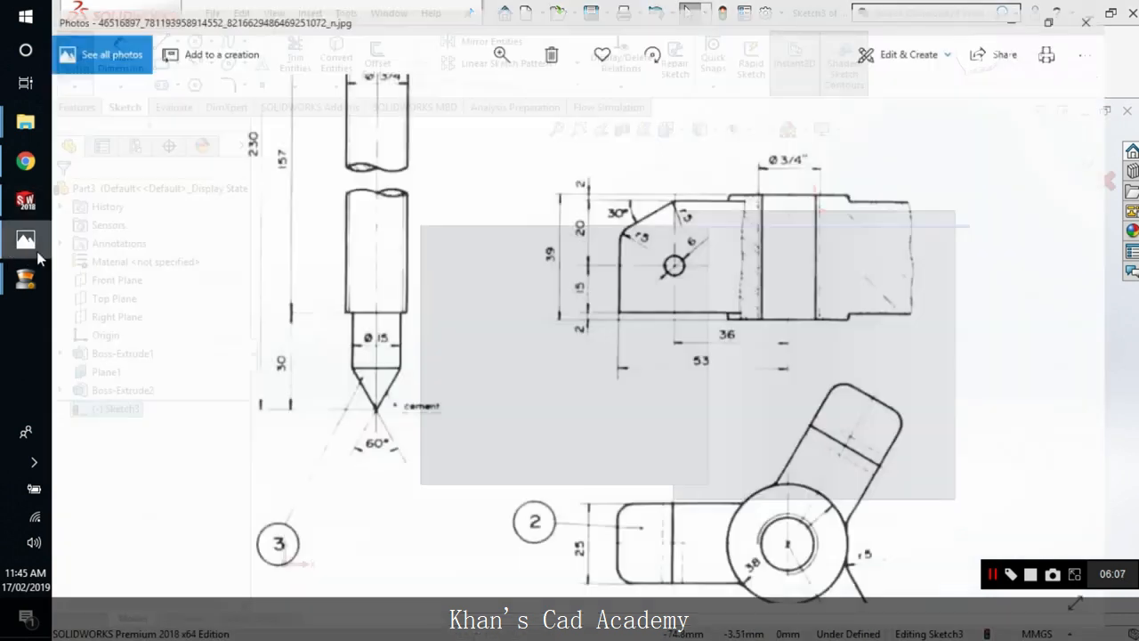
pyautogui.keyDown('ctrl'); pyautogui.scroll(4, 691, 347); pyautogui.keyUp('ctrl')
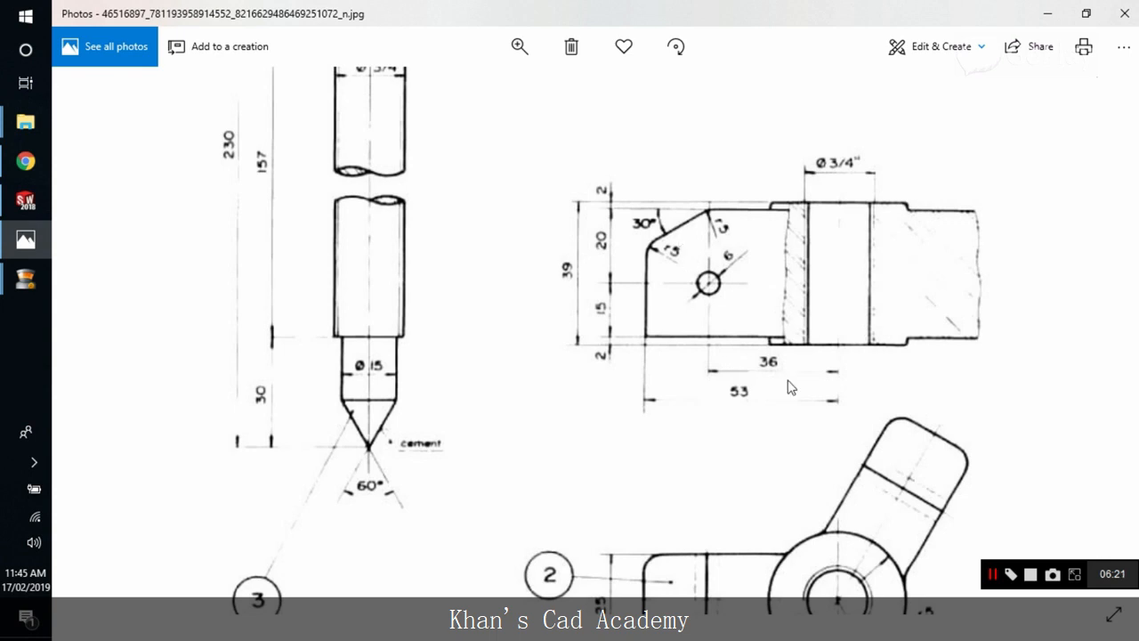
pyautogui.click(27, 242)
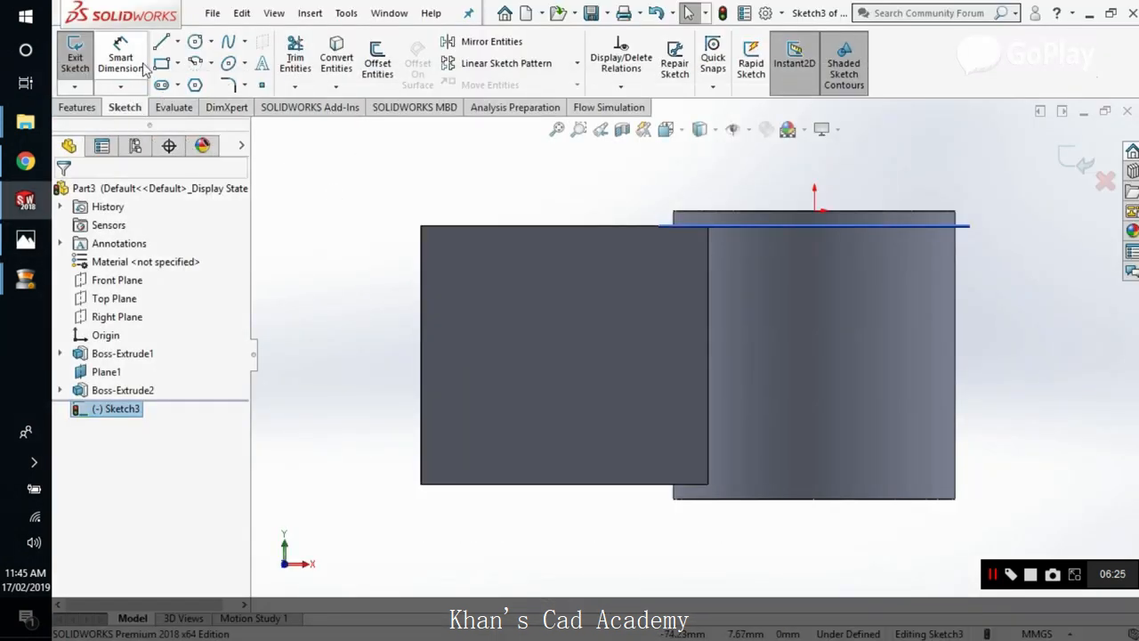
# Sketch a vertical line along the ring's axis from the origin to its bottom edge, discarding the extra line segment
pyautogui.click(160, 41)
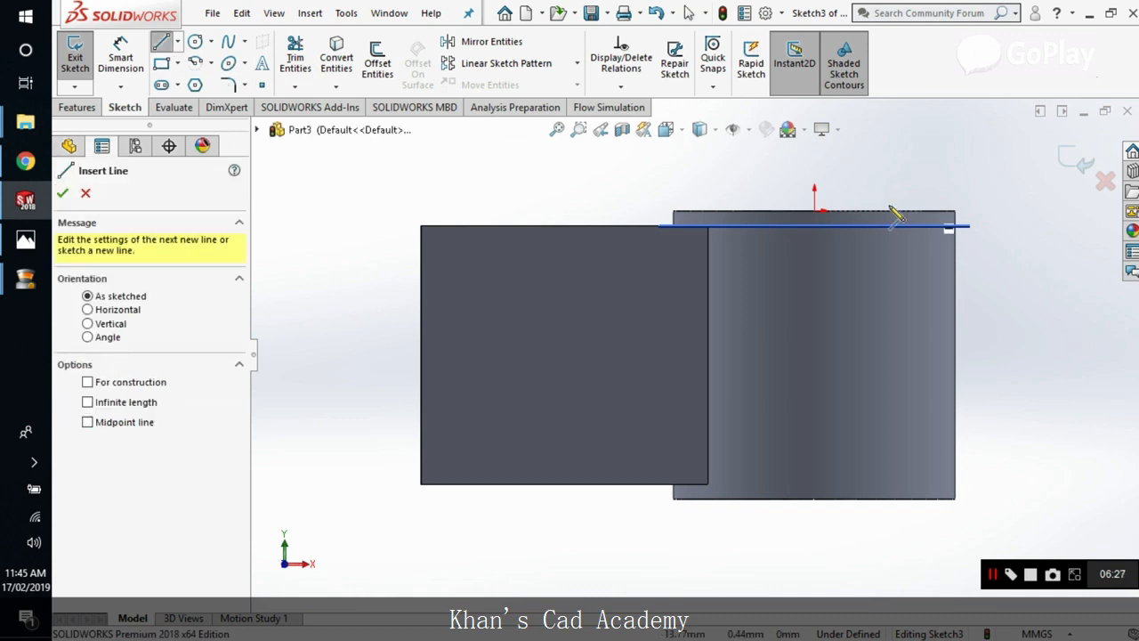
pyautogui.click(815, 213)
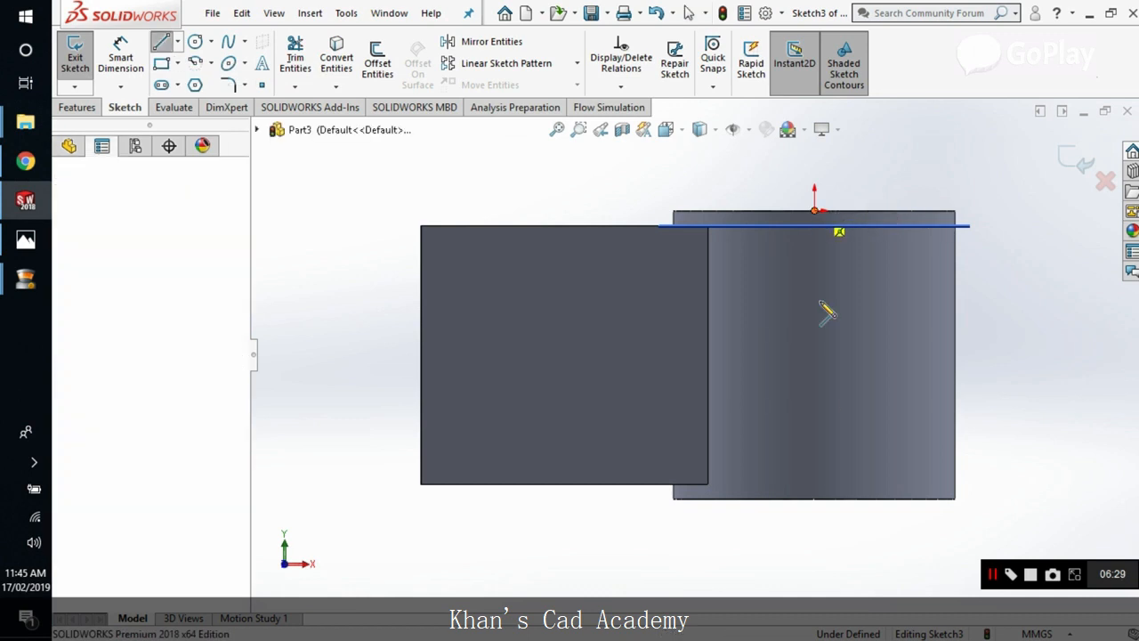
pyautogui.click(814, 497)
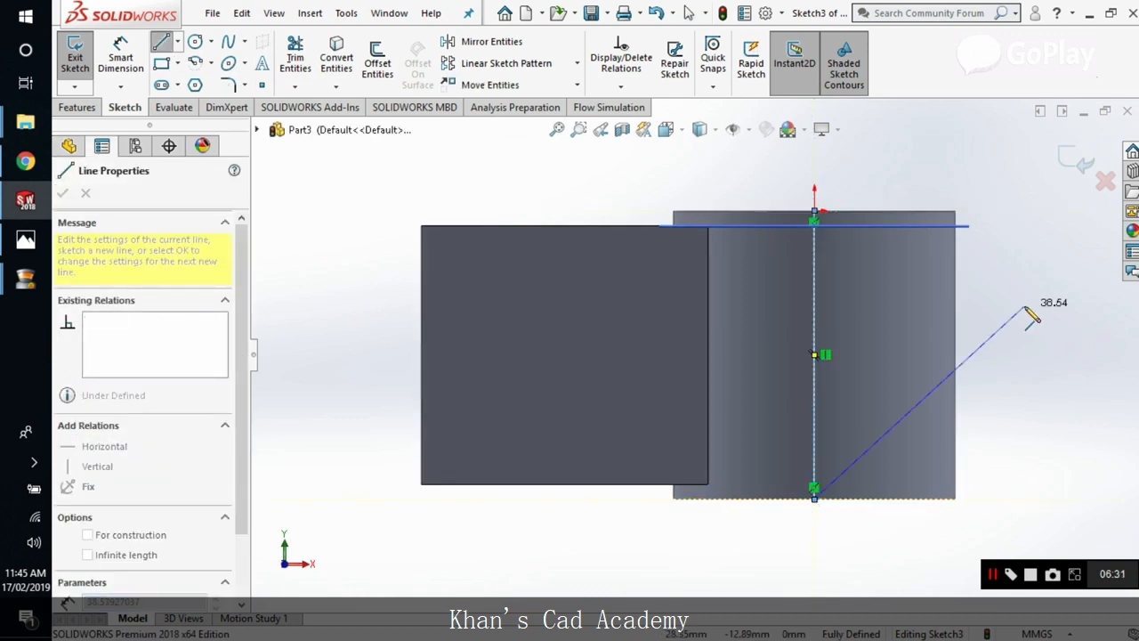
pyautogui.rightClick(1098, 303)
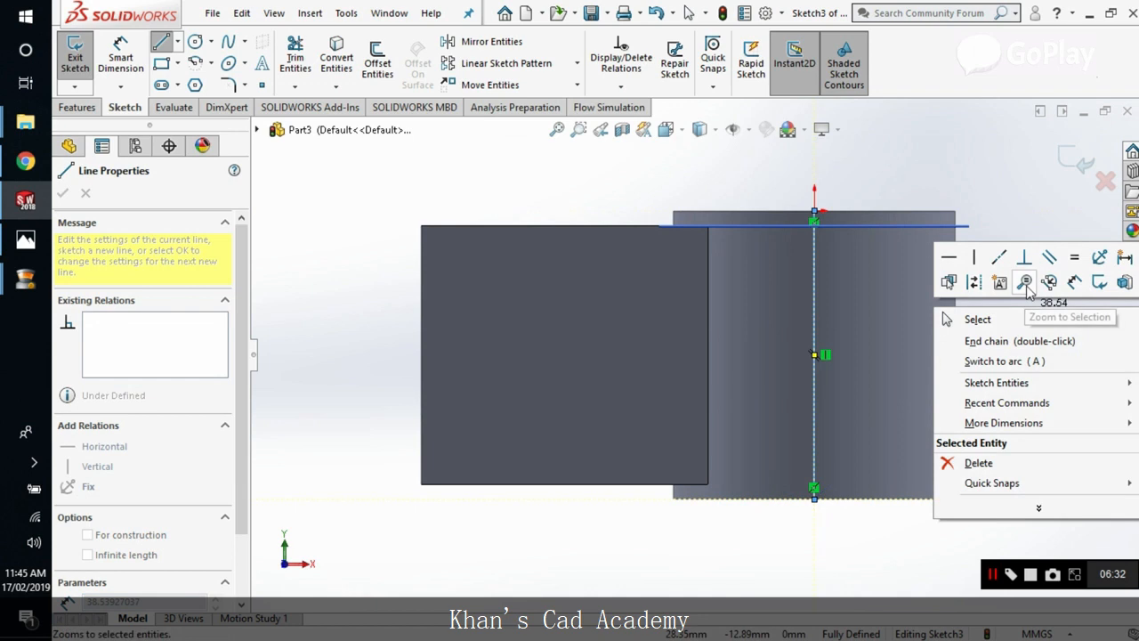
pyautogui.click(974, 257)
pyautogui.click(1001, 178)
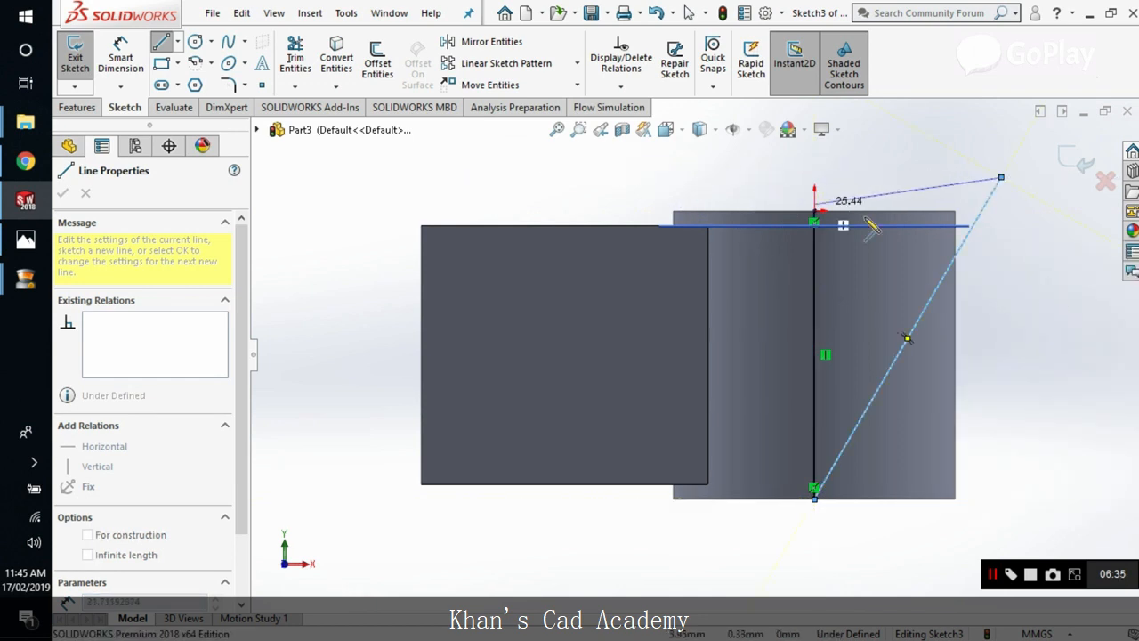
pyautogui.press('Escape')
pyautogui.press('Delete')
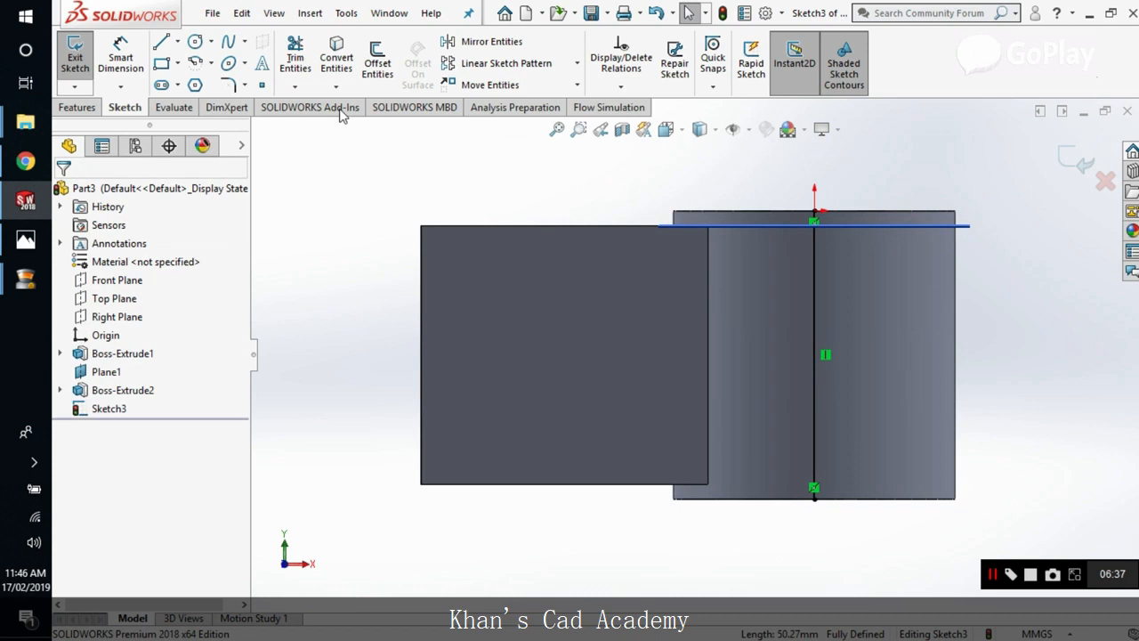
# Offset the vertical axis line 36 mm in one direction only, toward the arm's outer end
pyautogui.click(388, 71)
pyautogui.click(818, 262)
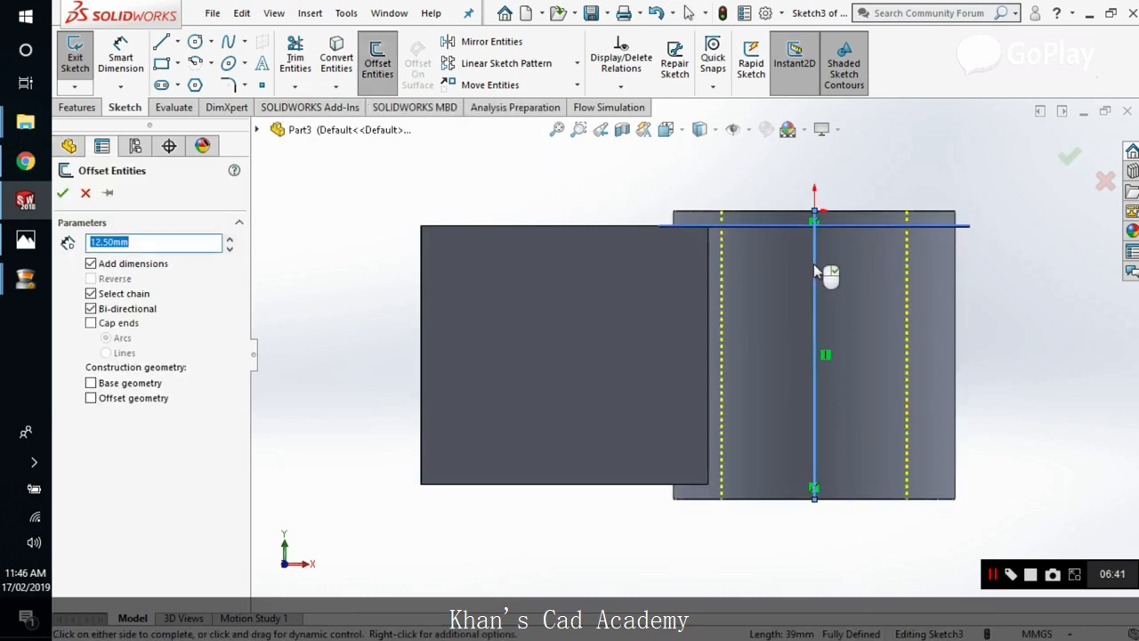
pyautogui.click(106, 309)
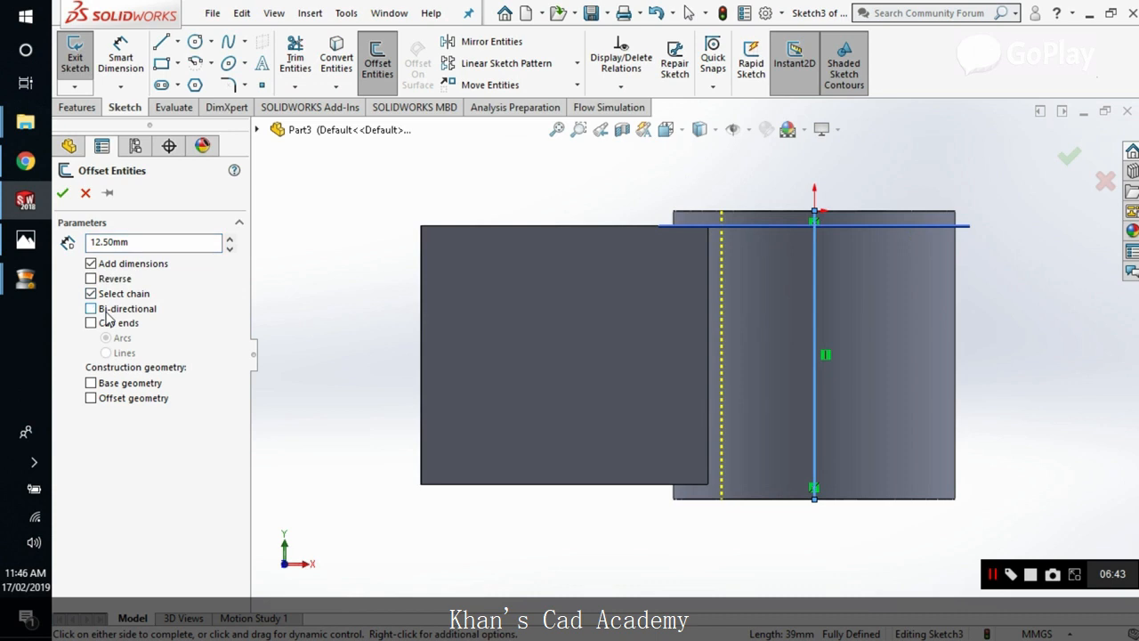
pyautogui.write('36')
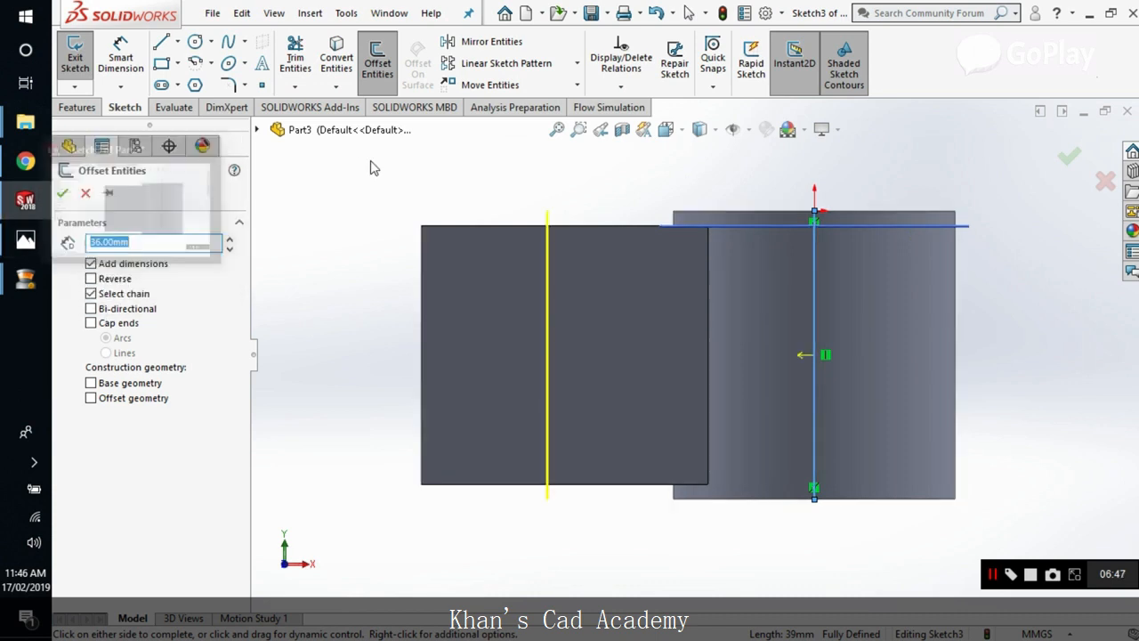
pyautogui.press('Return')
# Convert the top edge and the outer end edge of the arm's side face into sketch lines
pyautogui.keyDown('ctrl'); pyautogui.moveTo(470, 226); pyautogui.dragTo(568, 289, button='middle'); pyautogui.keyUp('ctrl')
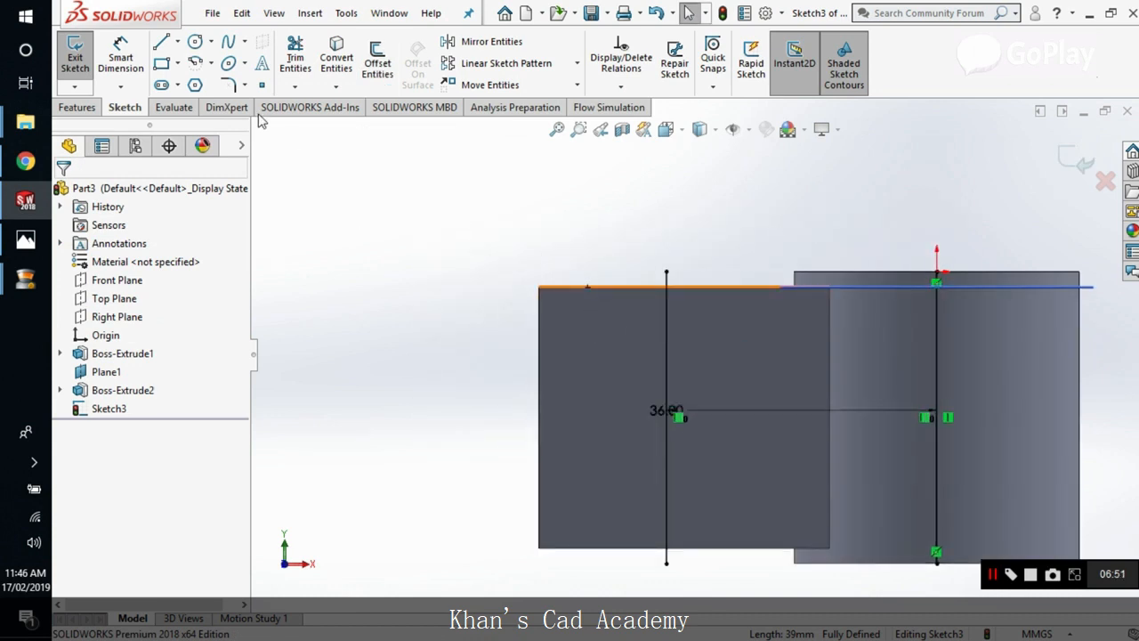
pyautogui.click(336, 58)
pyautogui.click(581, 287)
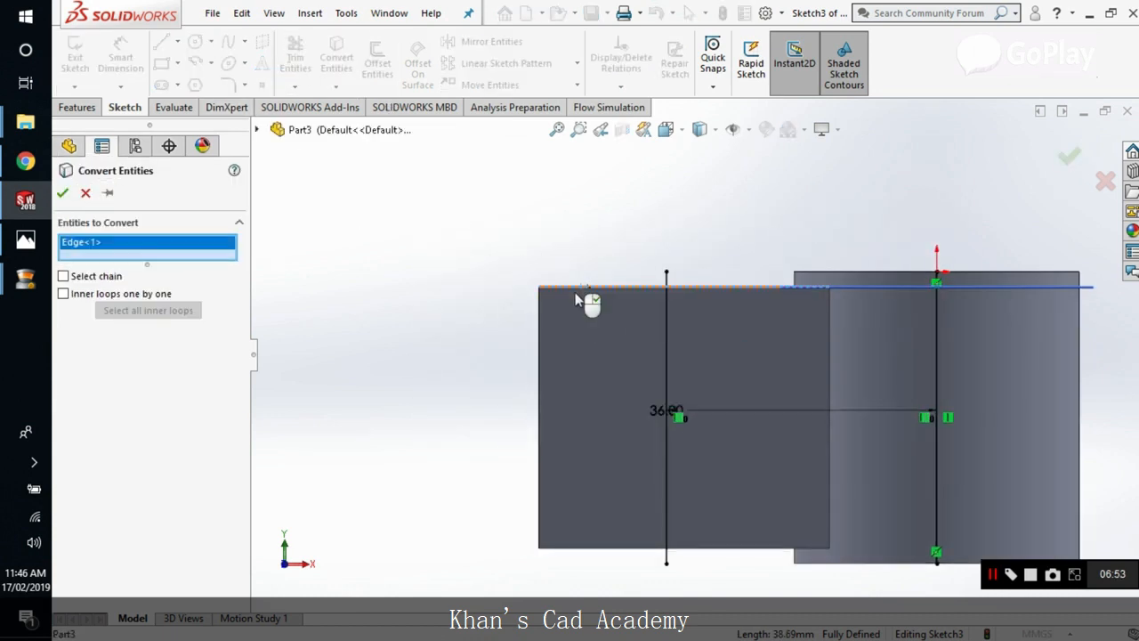
pyautogui.click(541, 340)
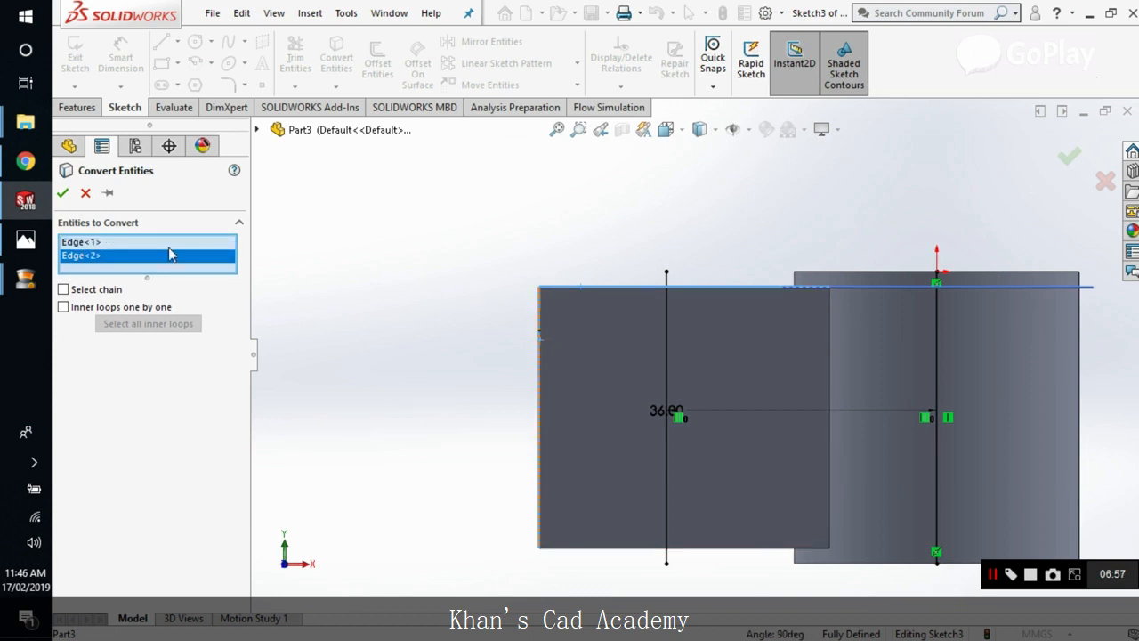
pyautogui.click(62, 193)
# Power-trim the top line back to the offset line and remove both vertical helper lines
pyautogui.click(294, 63)
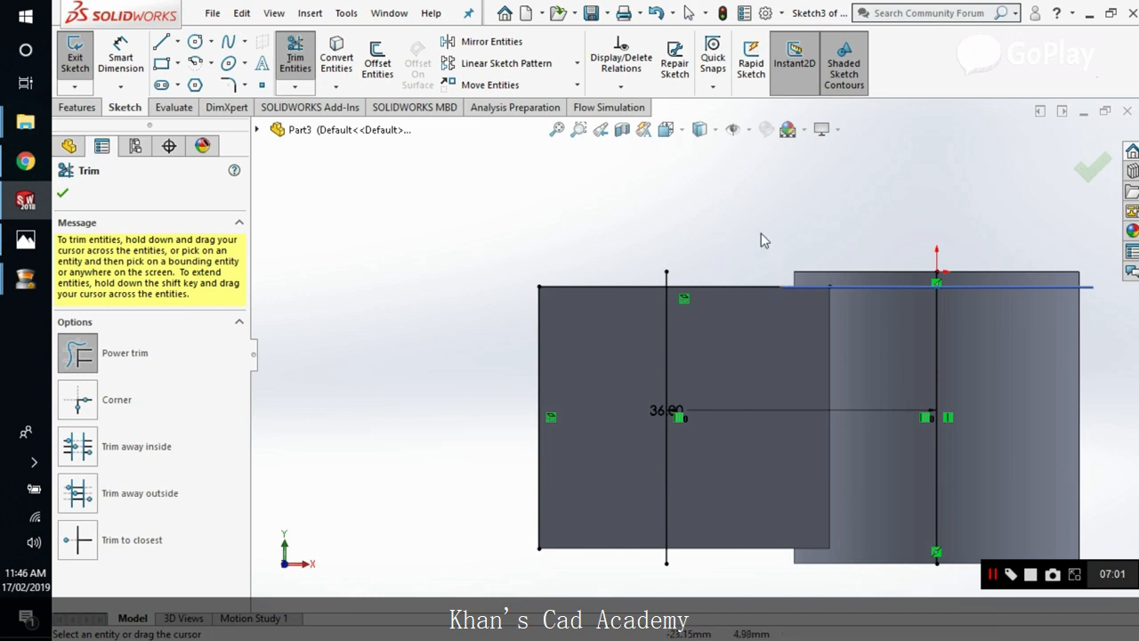
pyautogui.moveTo(699, 251)
pyautogui.mouseDown()
pyautogui.moveTo(663, 282)
pyautogui.moveTo(673, 281)
pyautogui.moveTo(768, 505)
pyautogui.moveTo(680, 520)
pyautogui.moveTo(695, 328)
pyautogui.mouseUp()
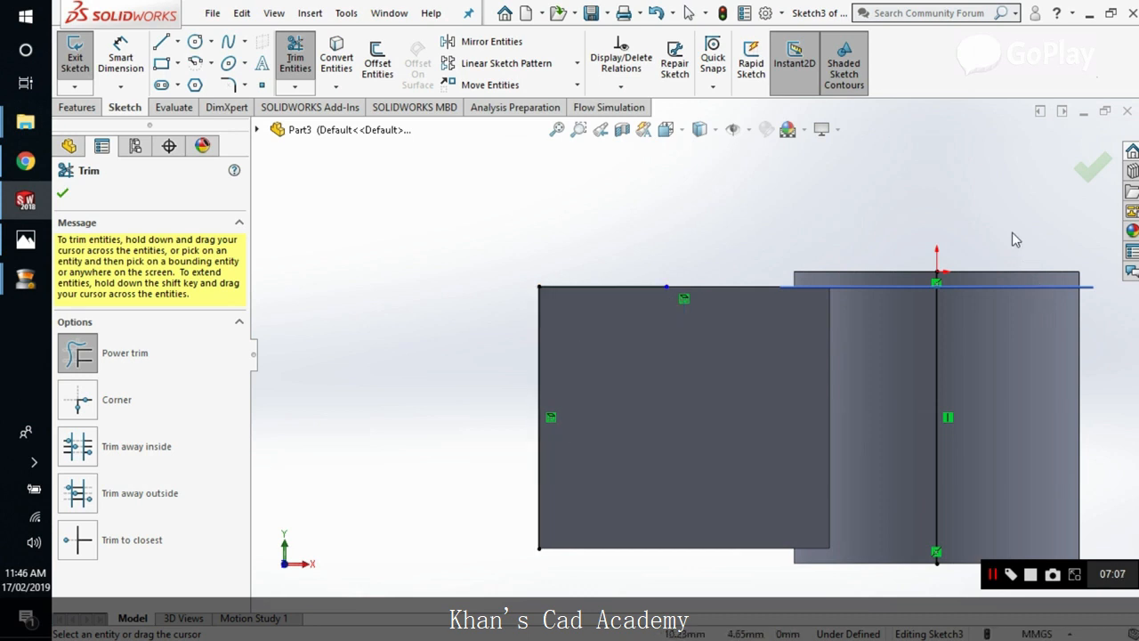
pyautogui.moveTo(991, 203)
pyautogui.mouseDown()
pyautogui.moveTo(922, 383)
pyautogui.moveTo(841, 388)
pyautogui.mouseUp()
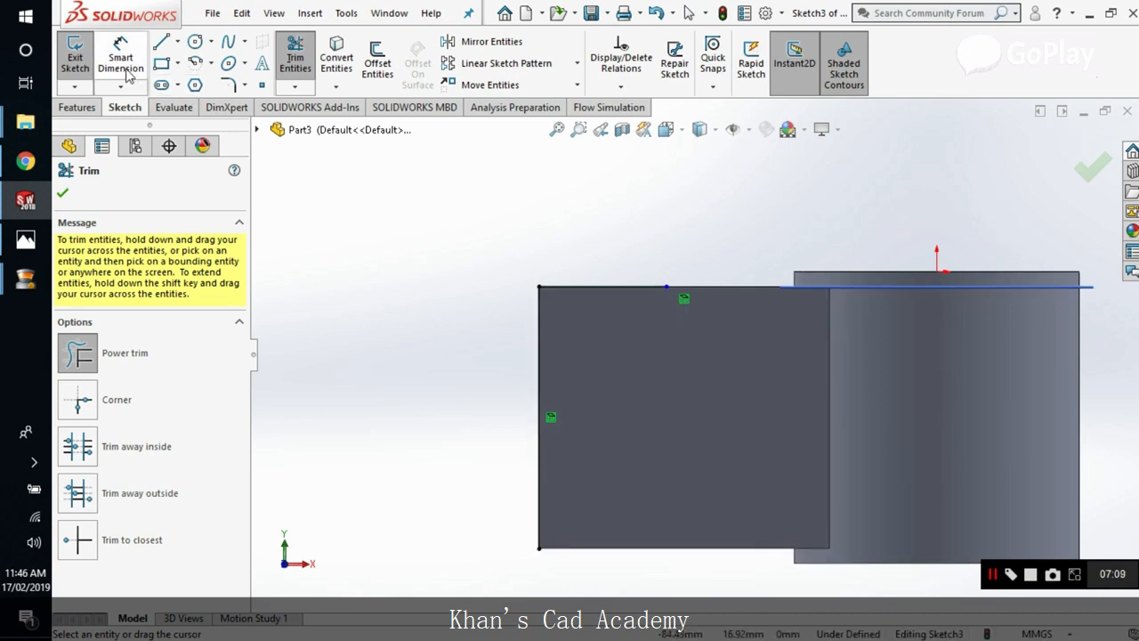
# Sketch a slanted line about 34.6 mm long from the top line's inner endpoint down past the arm's outer end
pyautogui.click(161, 42)
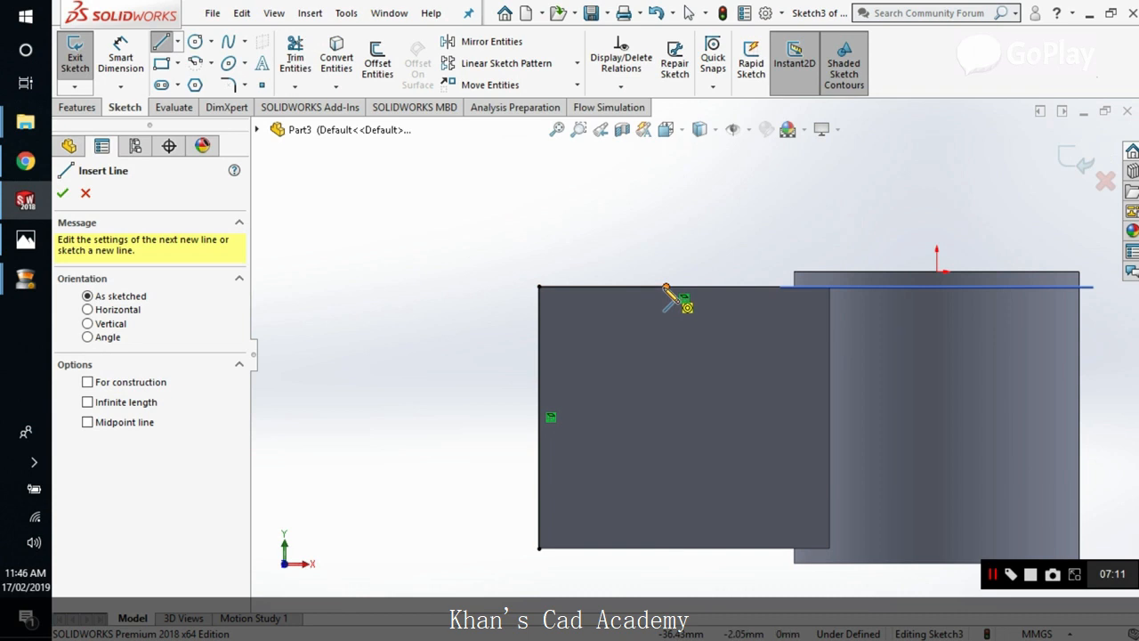
pyautogui.click(666, 287)
pyautogui.click(423, 374)
pyautogui.press('Escape')
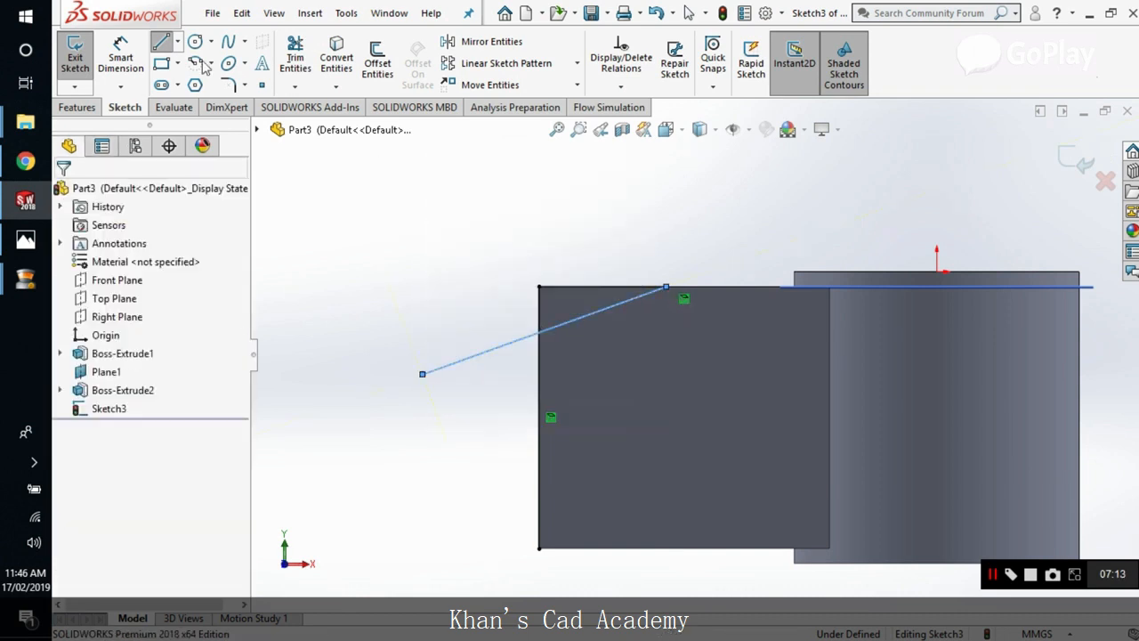
pyautogui.click(123, 57)
pyautogui.click(603, 300)
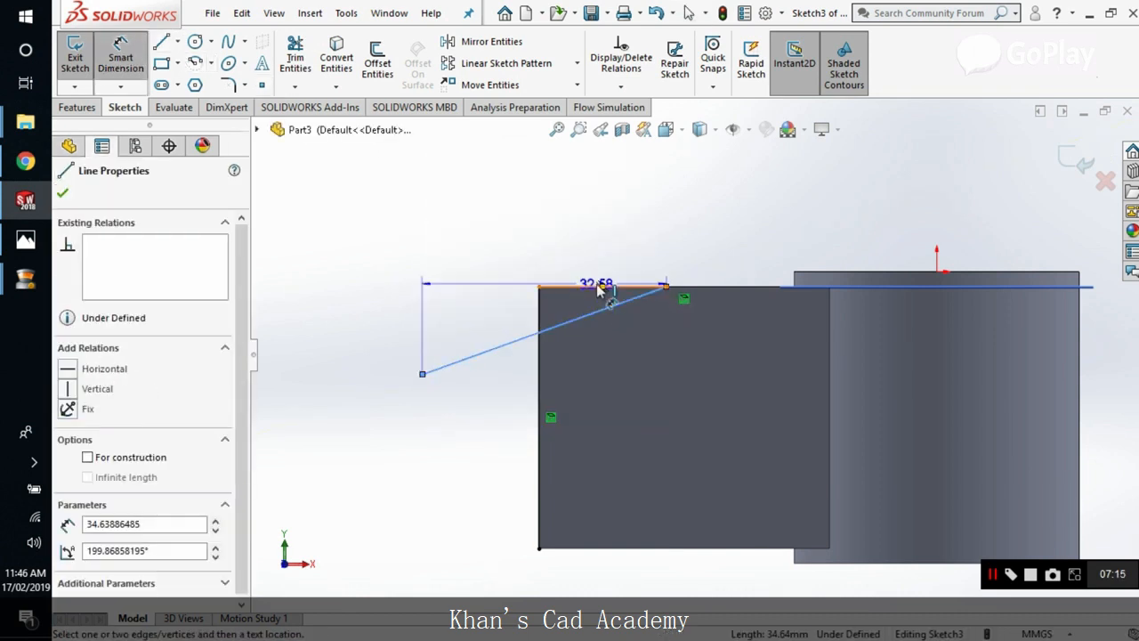
pyautogui.click(596, 287)
pyautogui.press('Escape')
pyautogui.press('Escape')
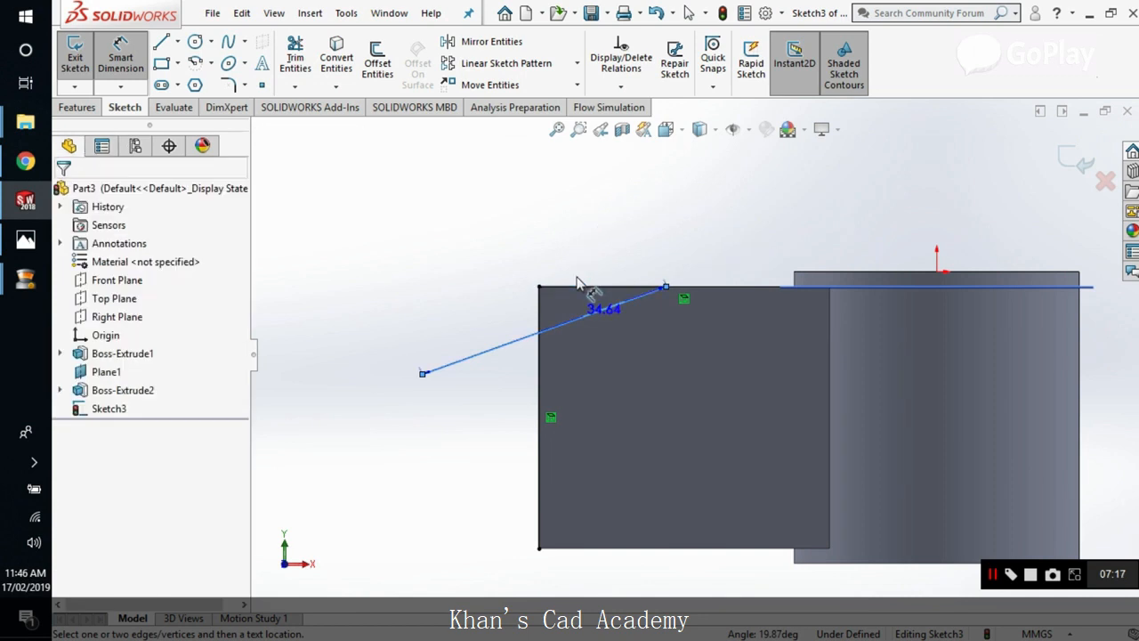
# Dimension the angle between the slanted line and the arm's top line as 30 degrees
pyautogui.click(114, 57)
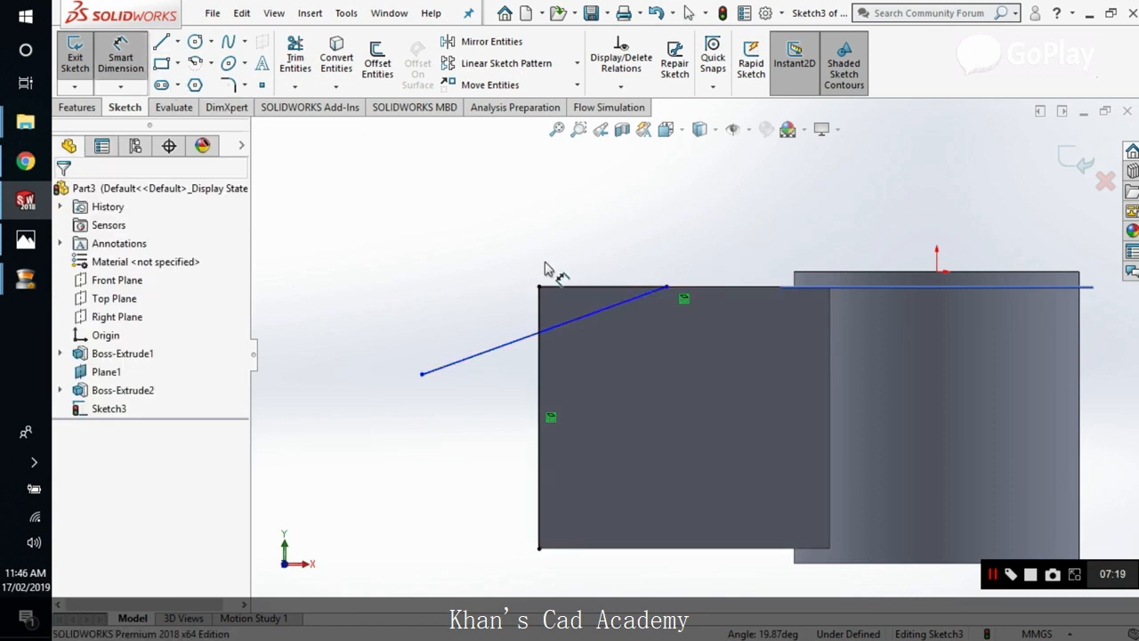
pyautogui.click(579, 318)
pyautogui.click(559, 286)
pyautogui.click(530, 307)
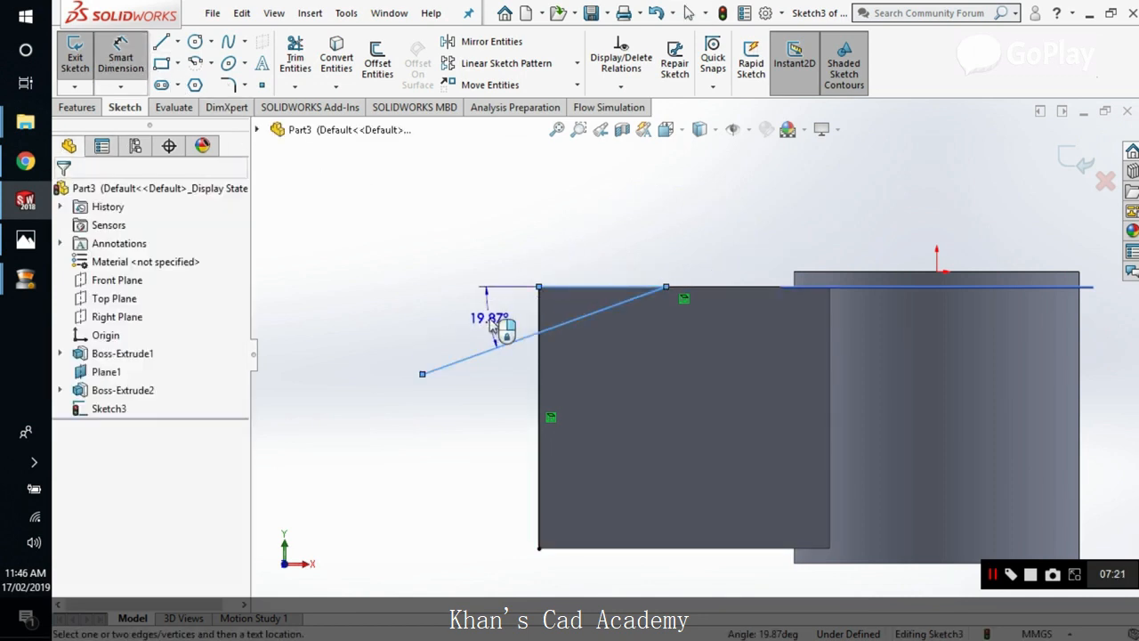
pyautogui.write('30')
pyautogui.press('Return')
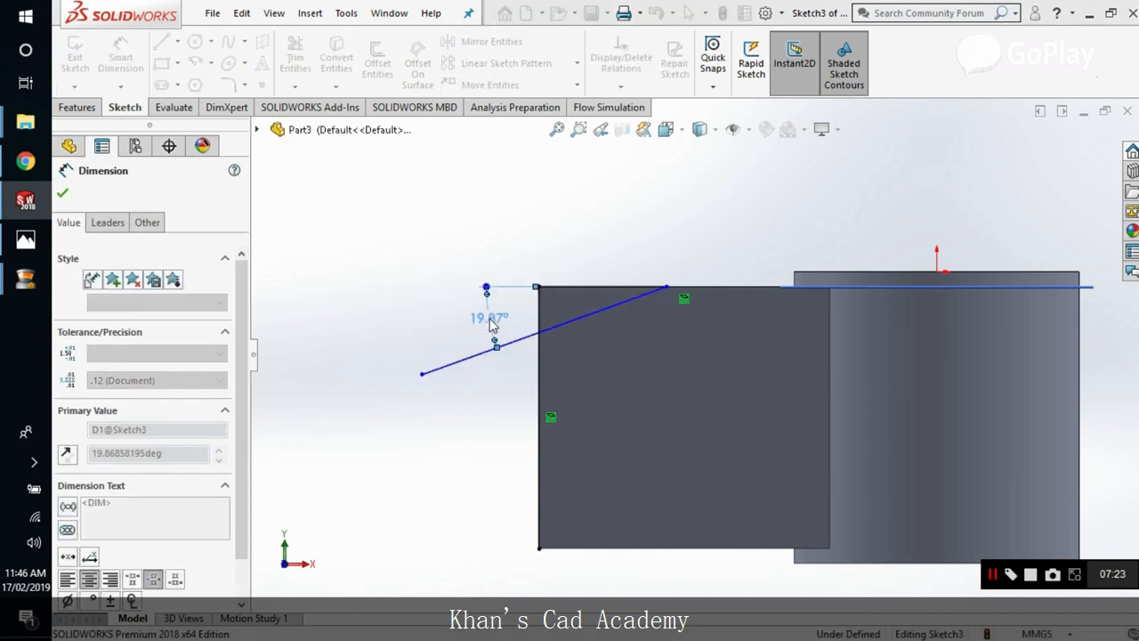
pyautogui.click(62, 193)
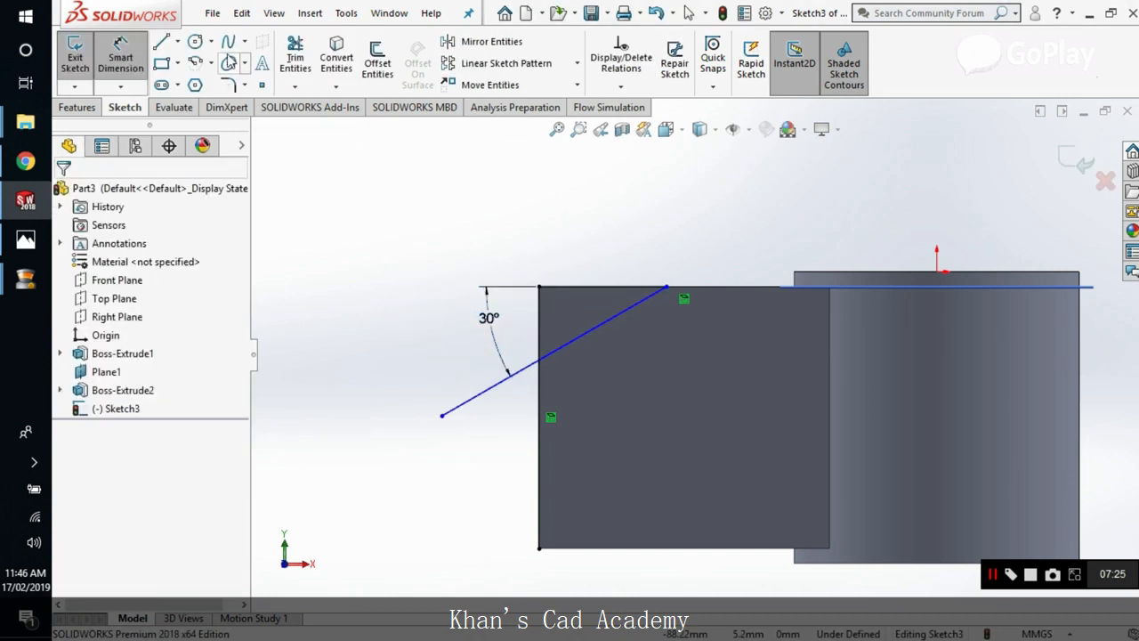
# Power-trim the slanted line's overhang and the end line below it to leave a closed triangle at the arm's upper corner
pyautogui.click(295, 57)
pyautogui.moveTo(579, 469)
pyautogui.mouseDown()
pyautogui.moveTo(492, 392)
pyautogui.moveTo(491, 341)
pyautogui.mouseUp()
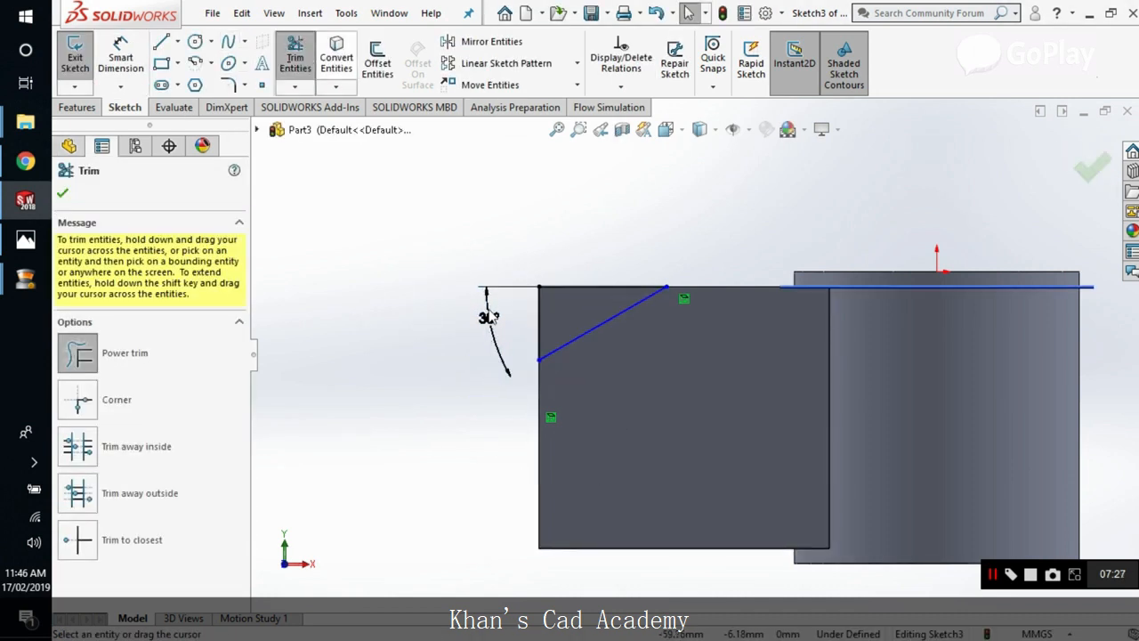
pyautogui.scroll(2, 572, 276)
pyautogui.moveTo(573, 276); pyautogui.dragTo(589, 296, button='middle')
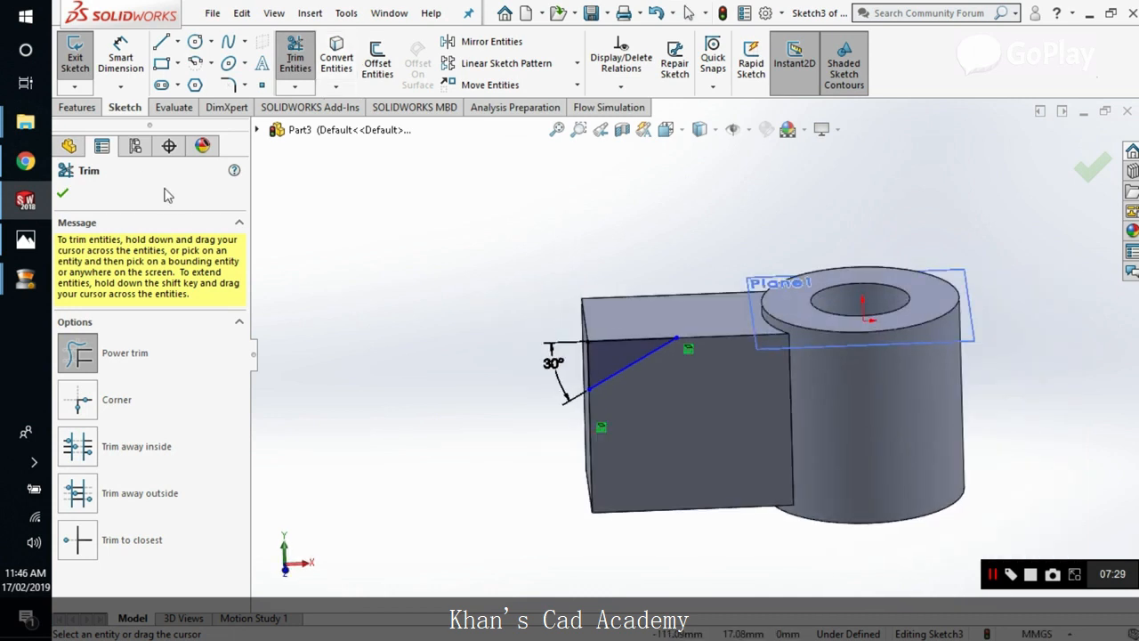
pyautogui.click(63, 193)
# Cut-extrude the triangular profile 35 mm blind across the arm's full width to bevel its upper outer corner
pyautogui.click(88, 110)
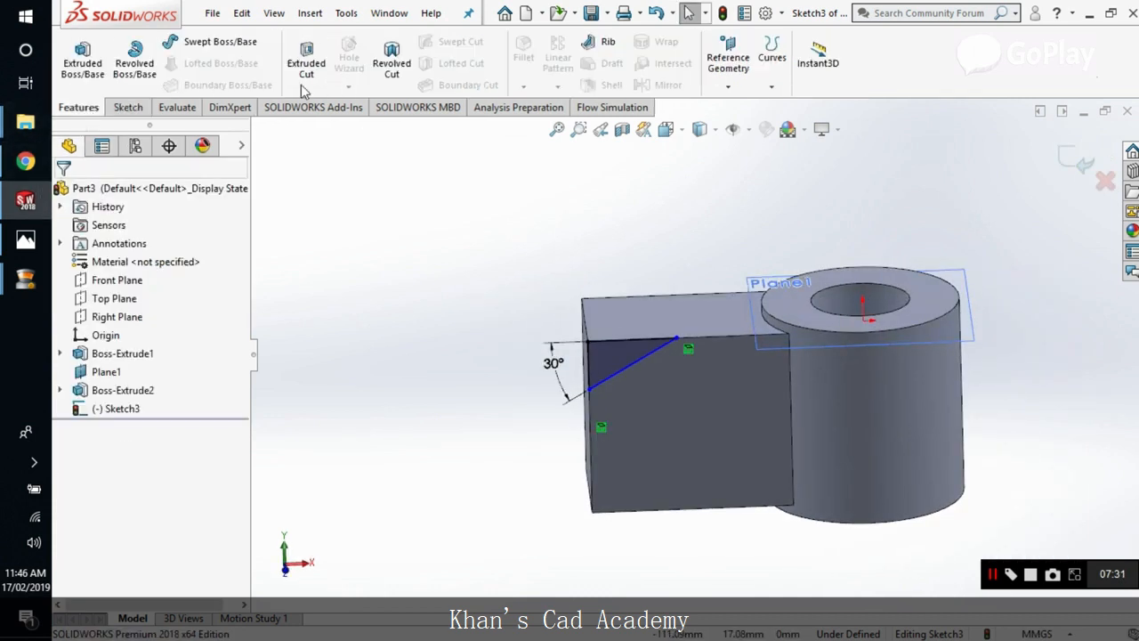
pyautogui.click(306, 60)
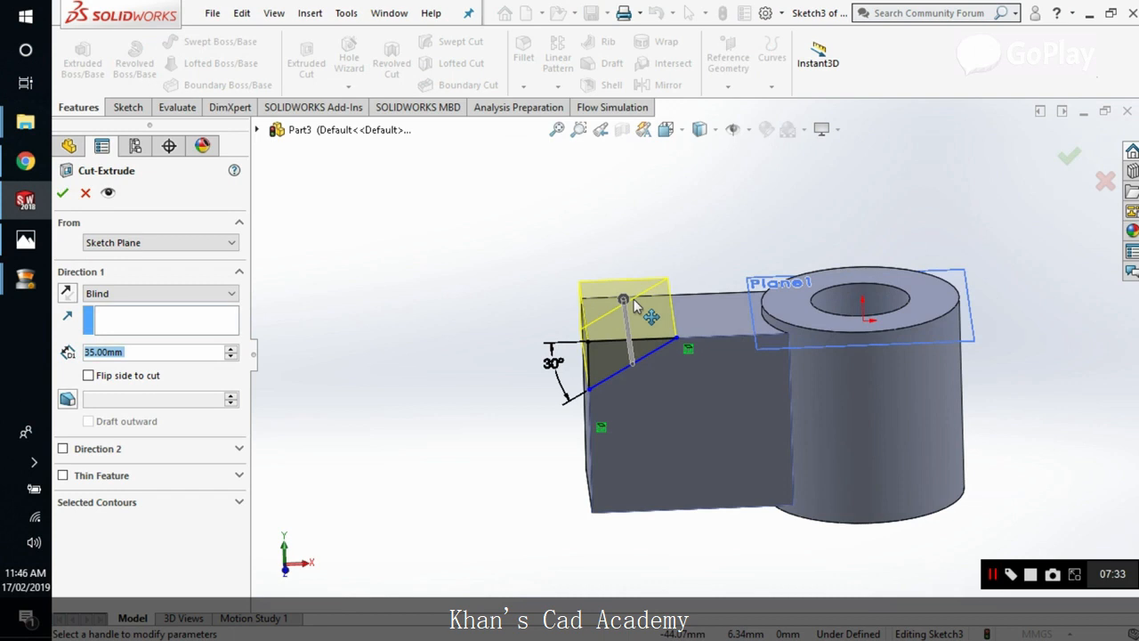
pyautogui.click(711, 295)
pyautogui.moveTo(712, 281); pyautogui.dragTo(580, 250, button='middle')
pyautogui.press('Return')
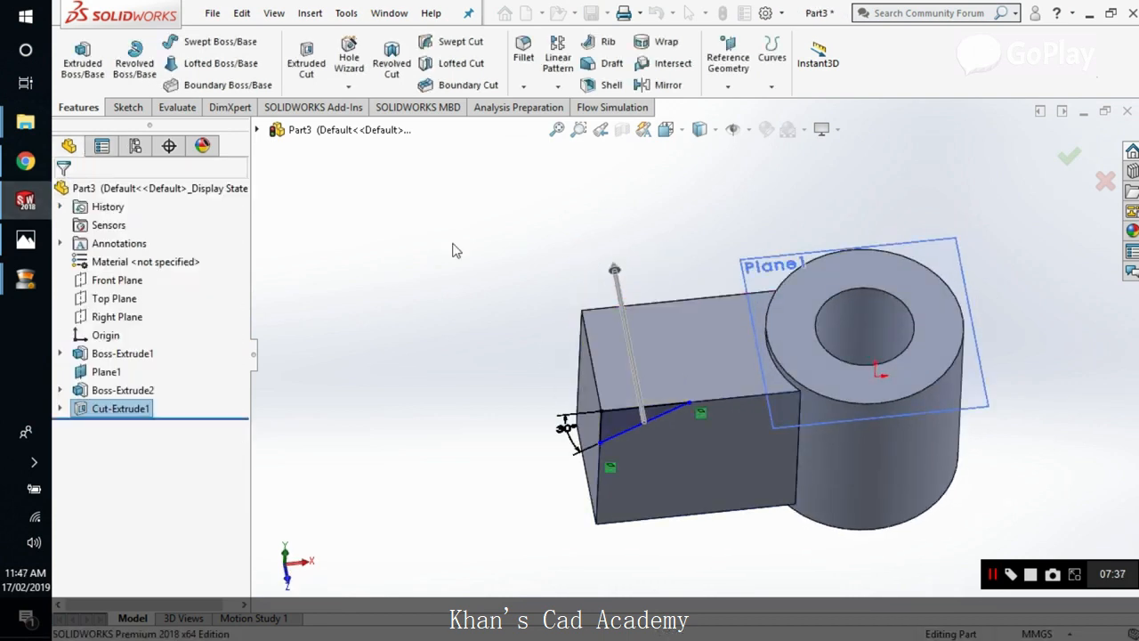
pyautogui.moveTo(435, 252); pyautogui.dragTo(697, 251, button='middle')
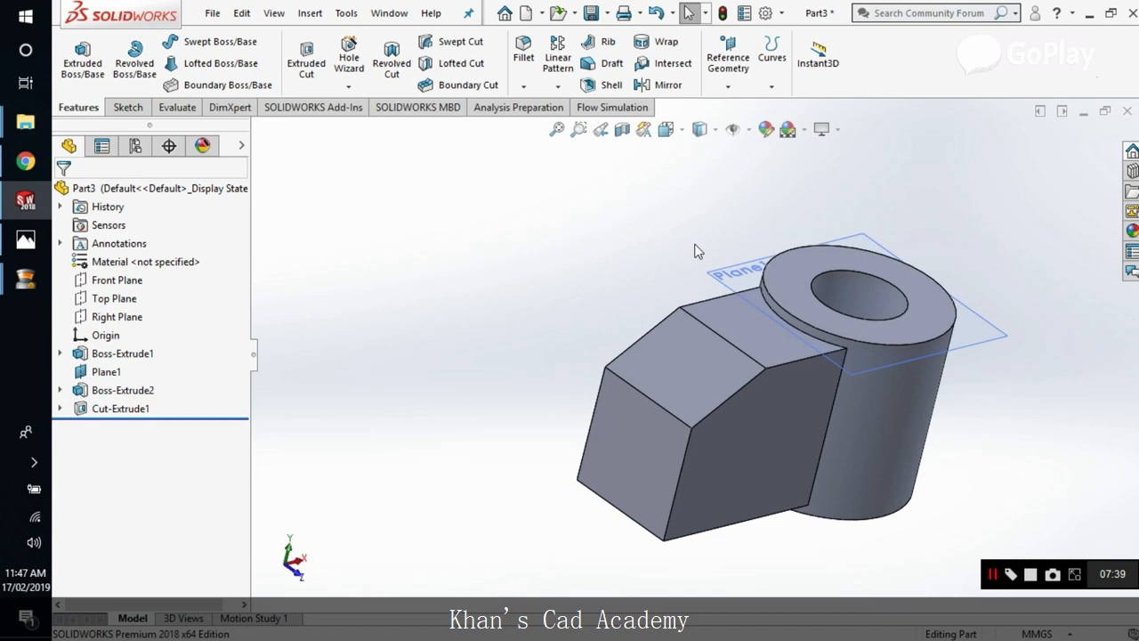
# Examine part 2's side and top views in the Photos drawing for the corner radii, then return to SOLIDWORKS
pyautogui.click(25, 240)
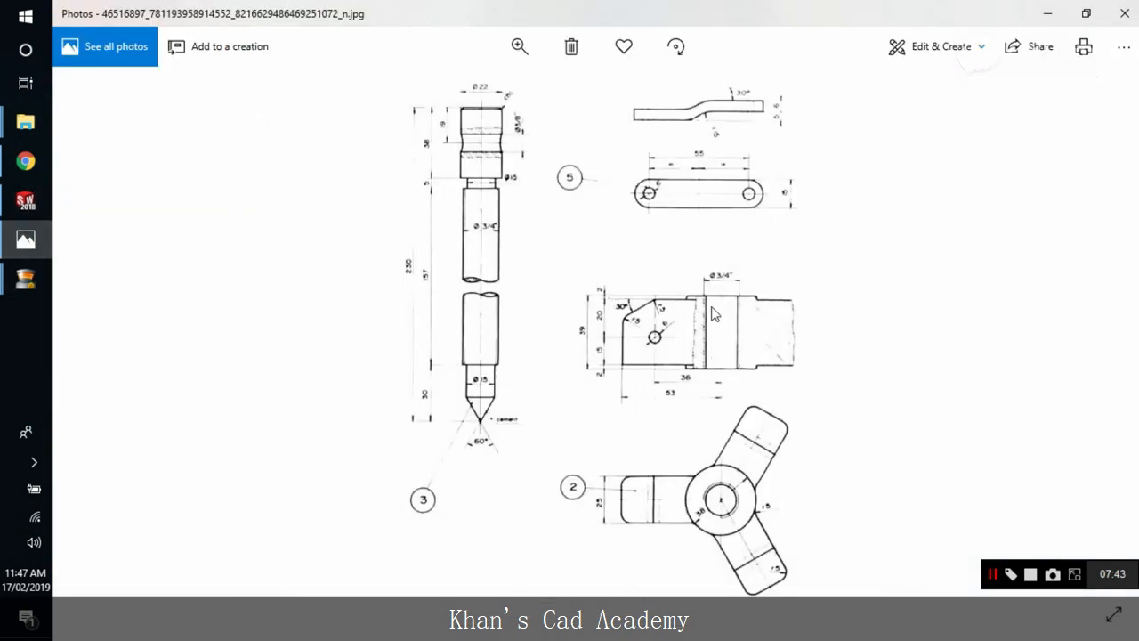
pyautogui.scroll(3, 712, 313)
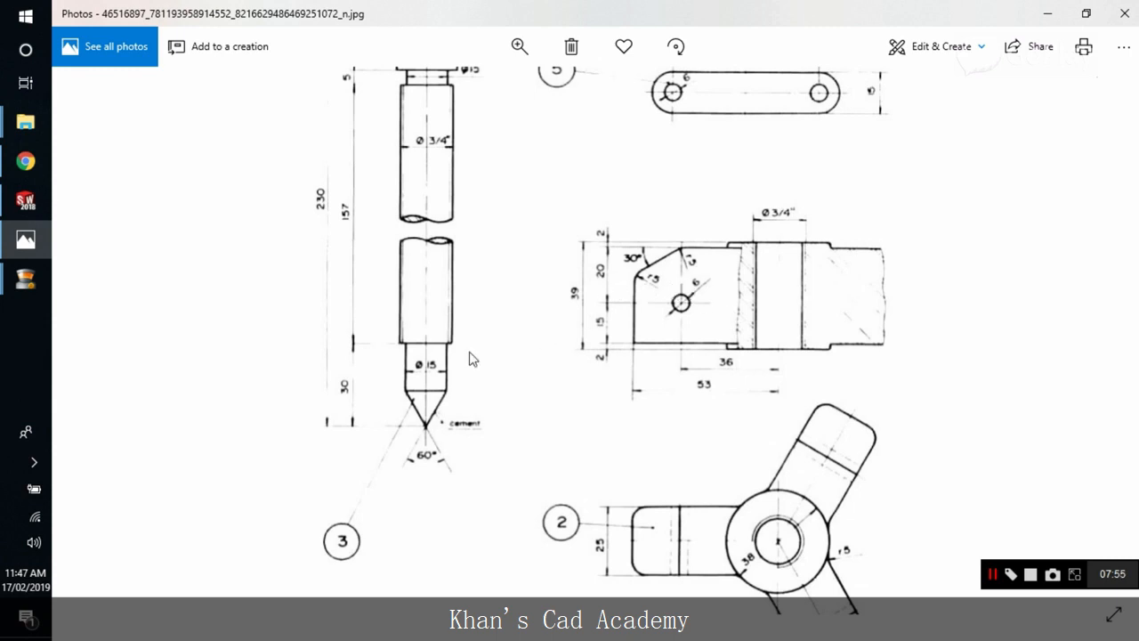
pyautogui.click(35, 203)
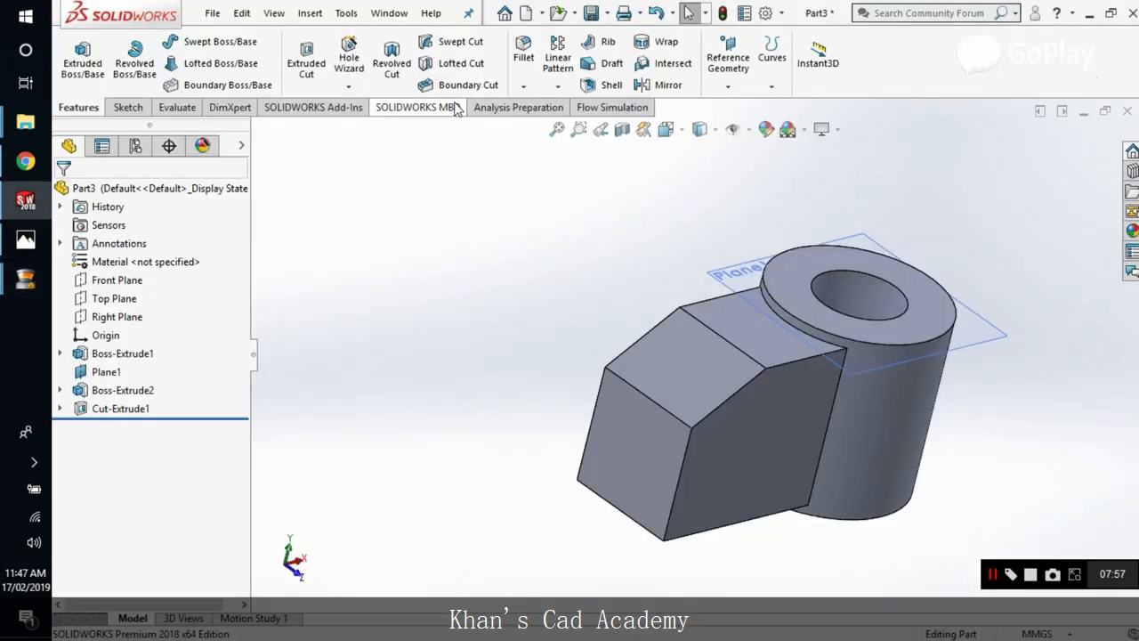
# Fillet the two cross edges at either end of the arm's sloped bevel face with a 5 mm radius
pyautogui.click(523, 58)
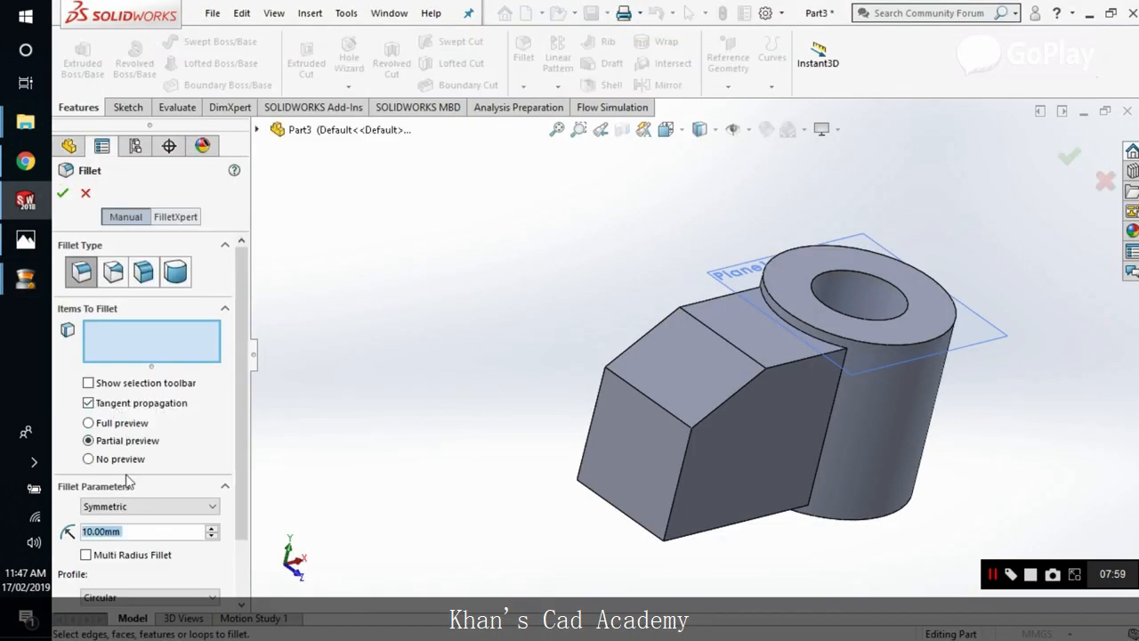
pyautogui.write('5')
pyautogui.press('Return')
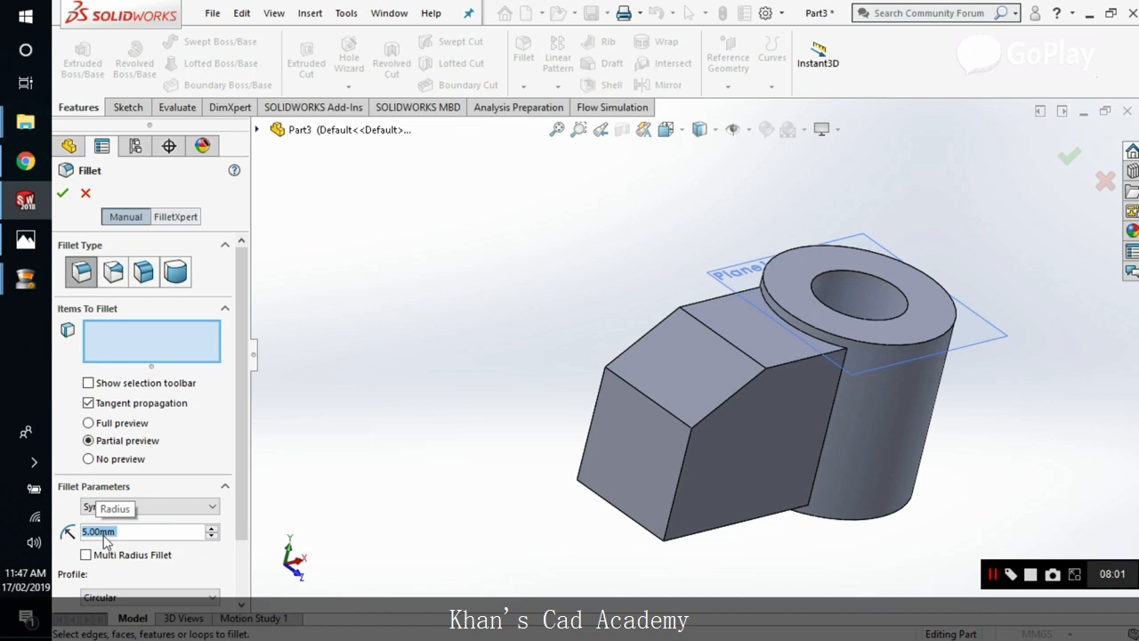
pyautogui.click(755, 364)
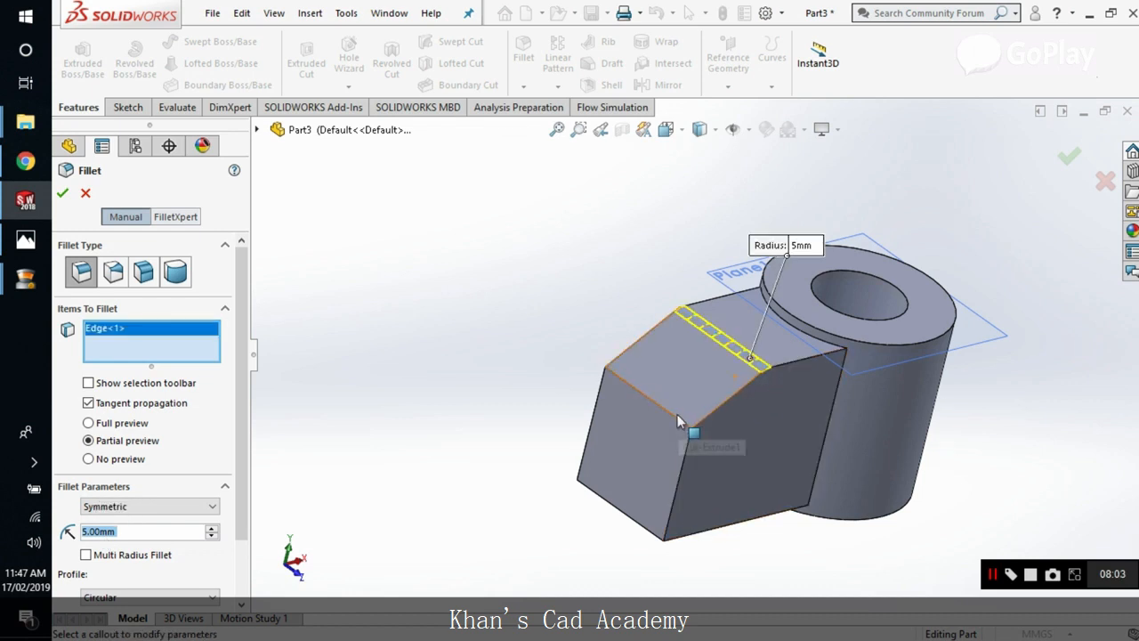
pyautogui.click(675, 425)
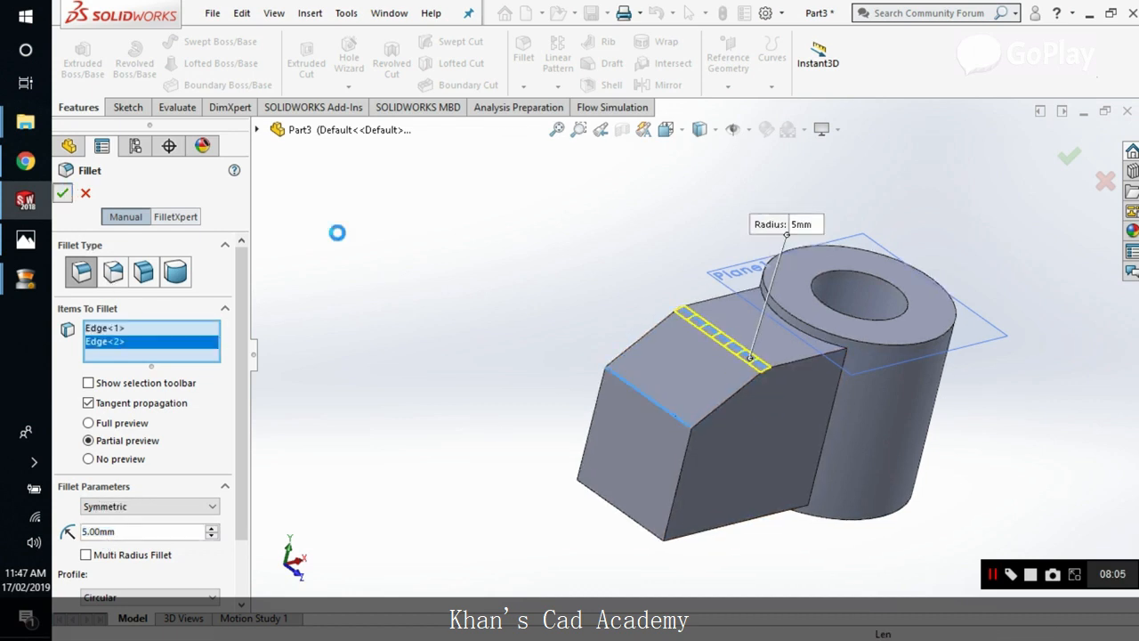
pyautogui.rightClick(596, 281)
pyautogui.moveTo(596, 280); pyautogui.dragTo(564, 224, button='middle')
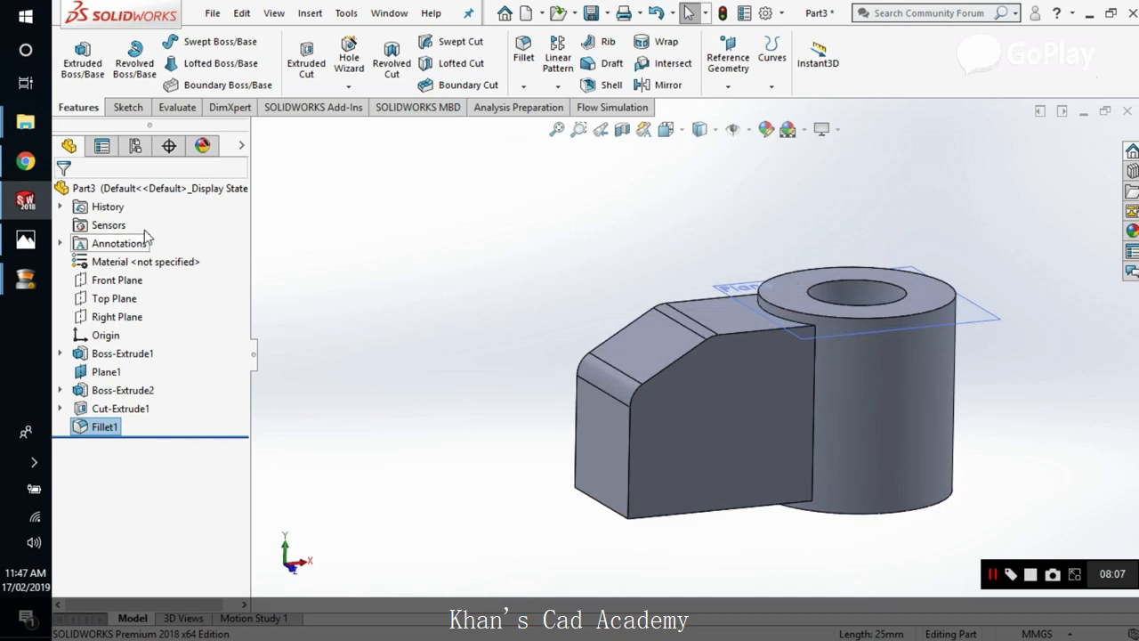
# Examine part 2's views and the gear puller assembly drawings in Photos for the arm's remaining rounded edges, then return to SOLIDWORKS
pyautogui.click(26, 239)
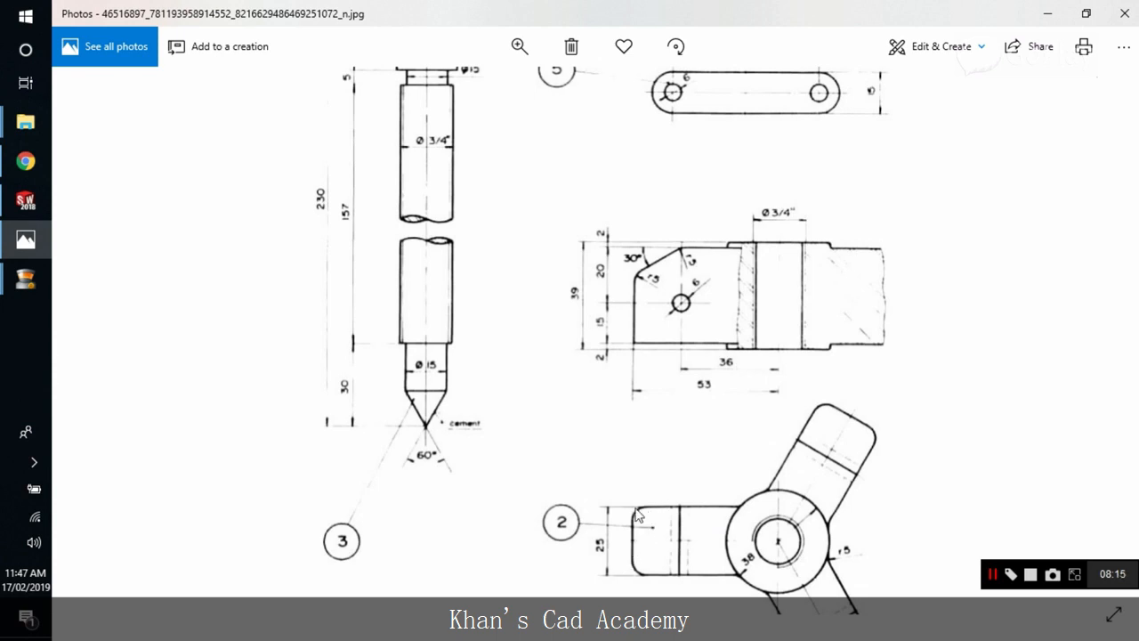
pyautogui.scroll(-2, 638, 515)
pyautogui.press('Right')
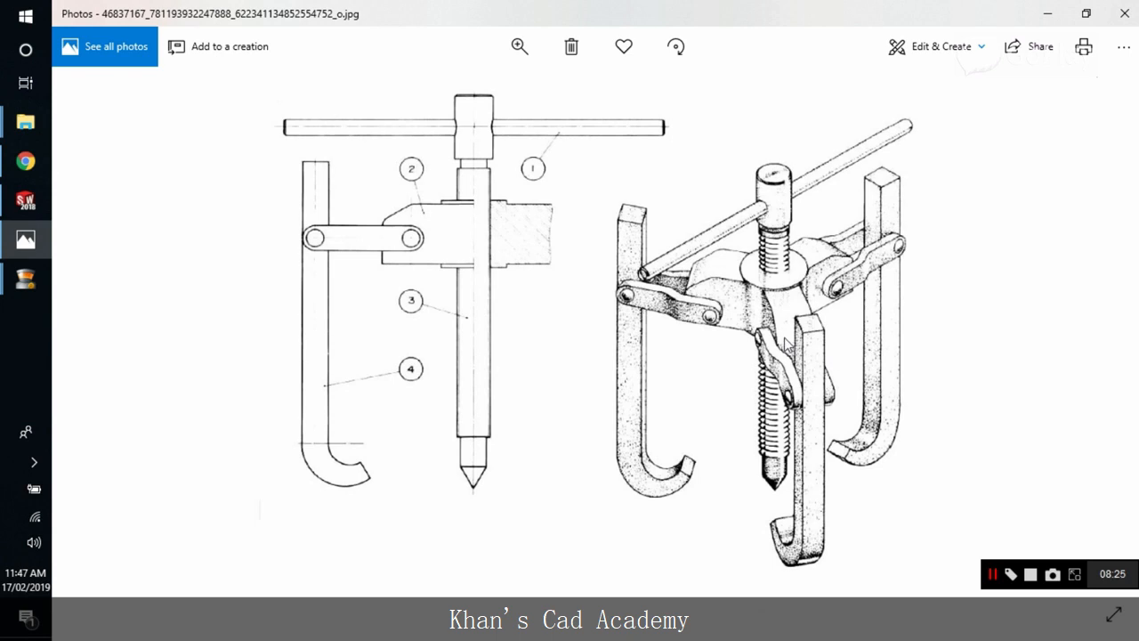
pyautogui.press('Right')
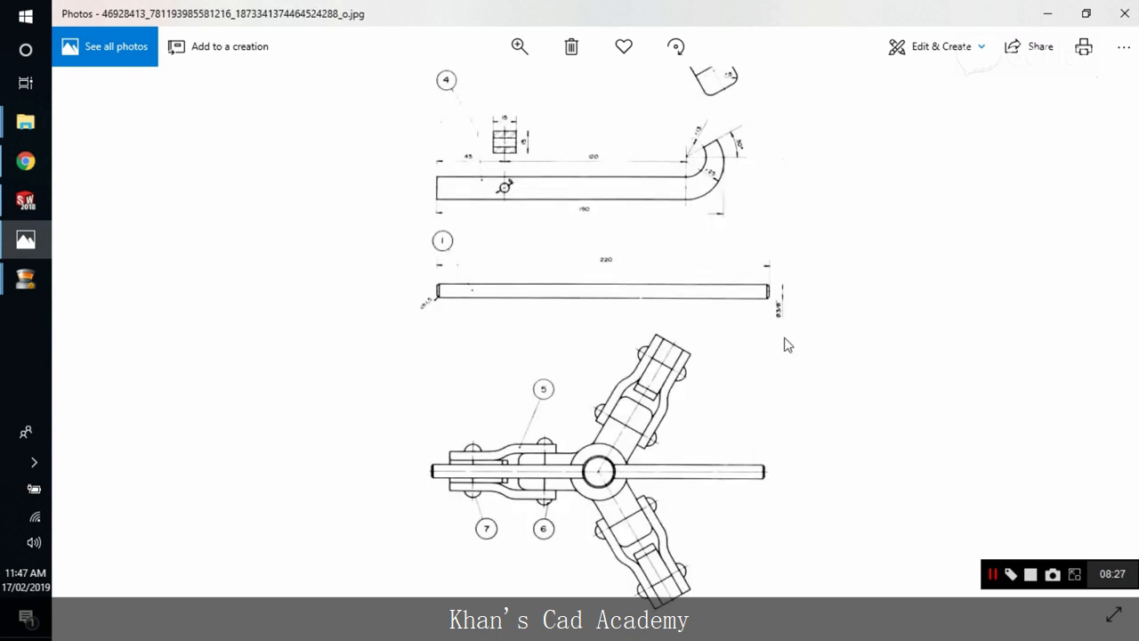
pyautogui.press('Right')
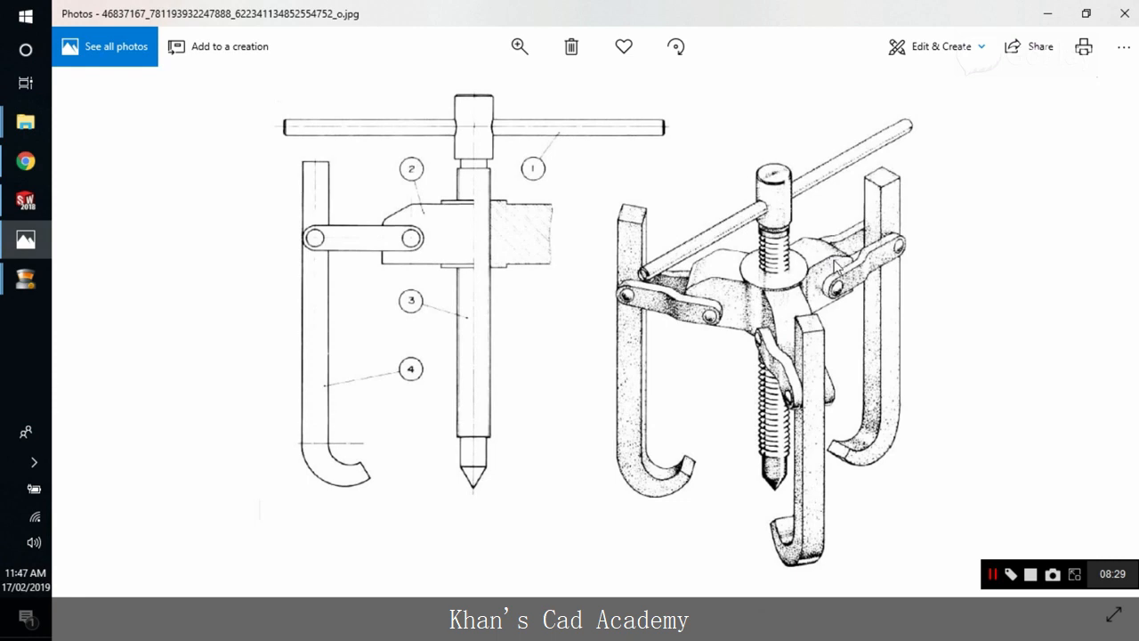
pyautogui.press('Right')
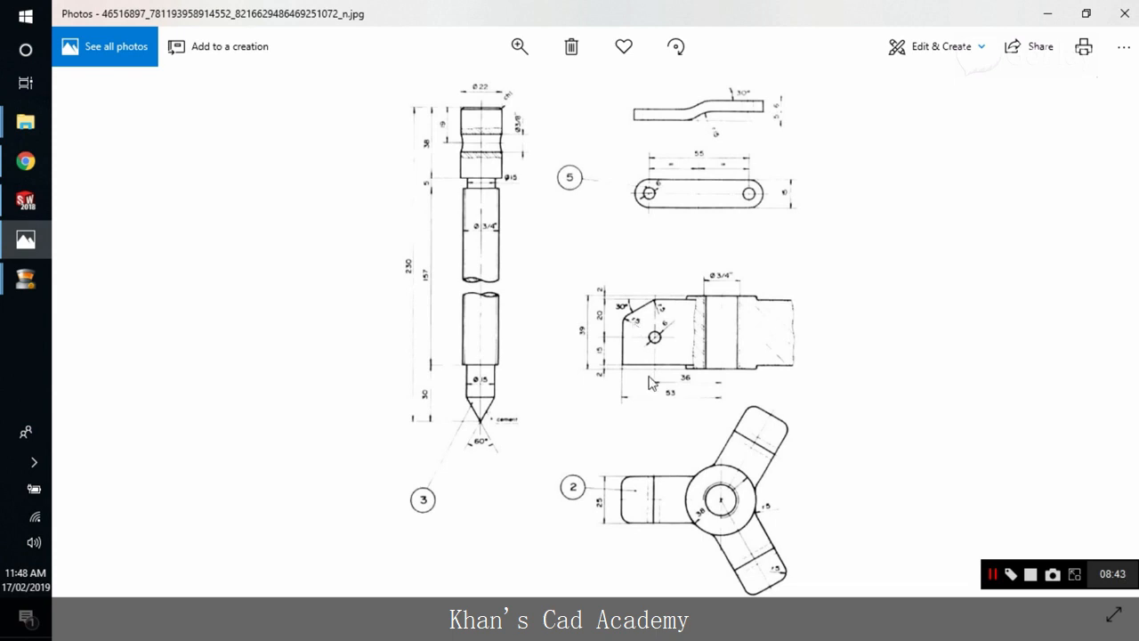
pyautogui.click(32, 241)
pyautogui.click(45, 242)
pyautogui.scroll(2, 690, 381)
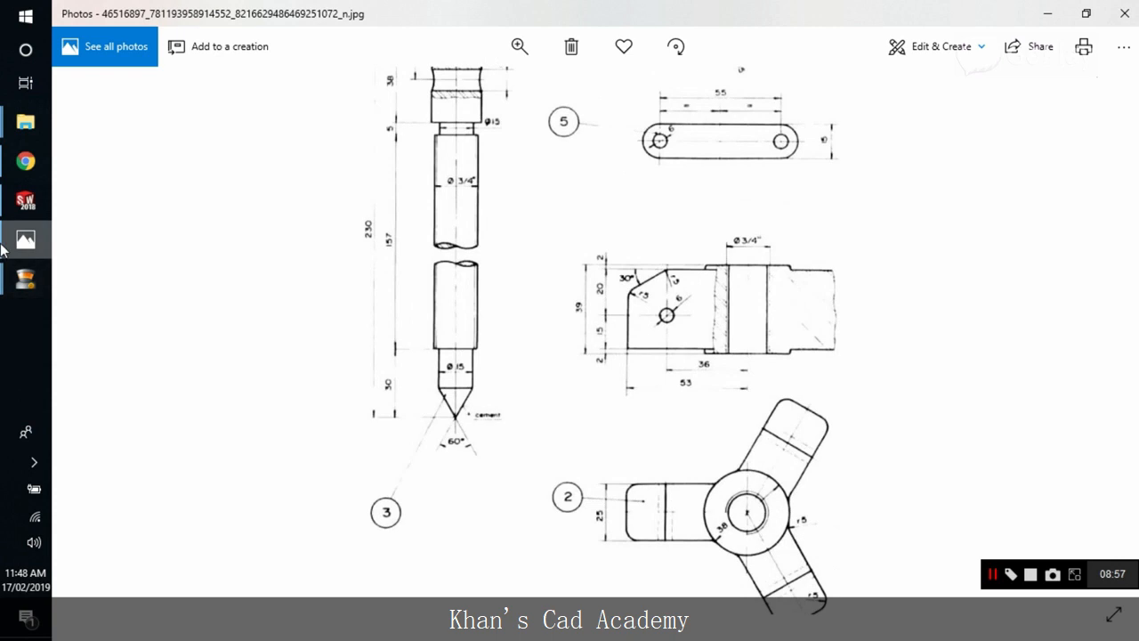
pyautogui.click(25, 201)
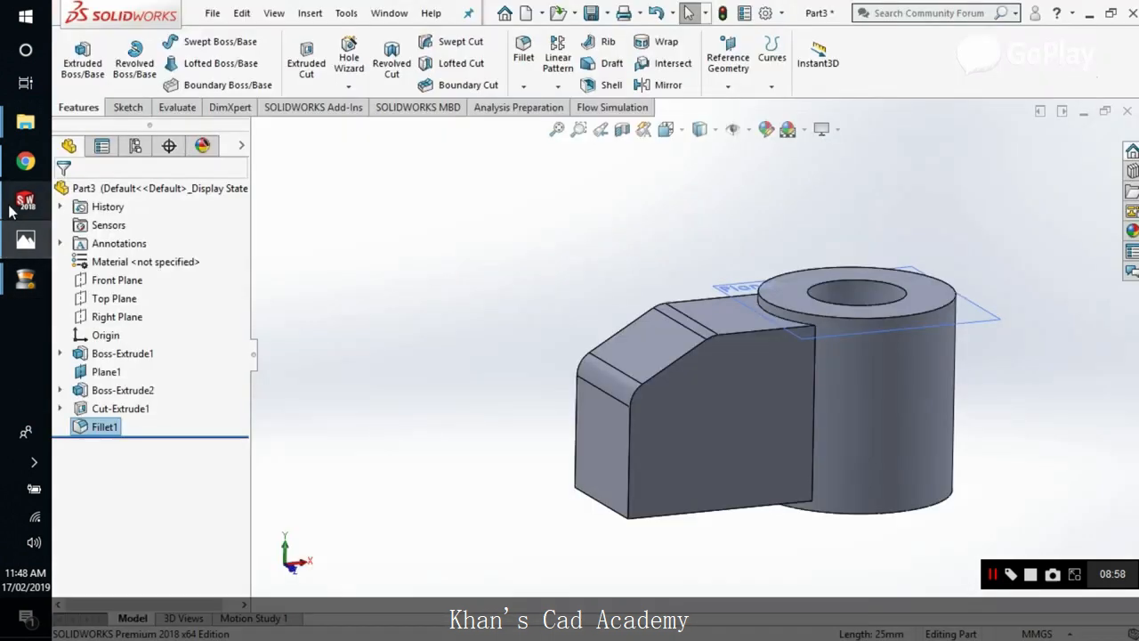
# Fillet the two vertical edges of the arm's outer end face with a 5 mm radius, propagating along the tangent upper side edges
pyautogui.click(524, 49)
pyautogui.click(85, 193)
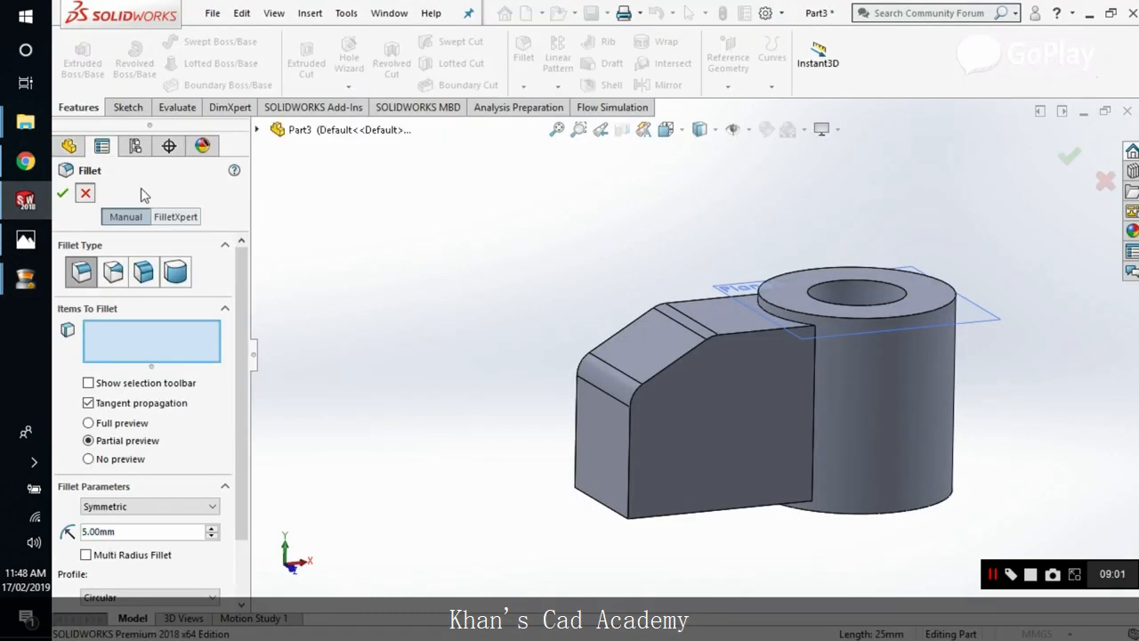
pyautogui.scroll(2, 516, 221)
pyautogui.click(666, 130)
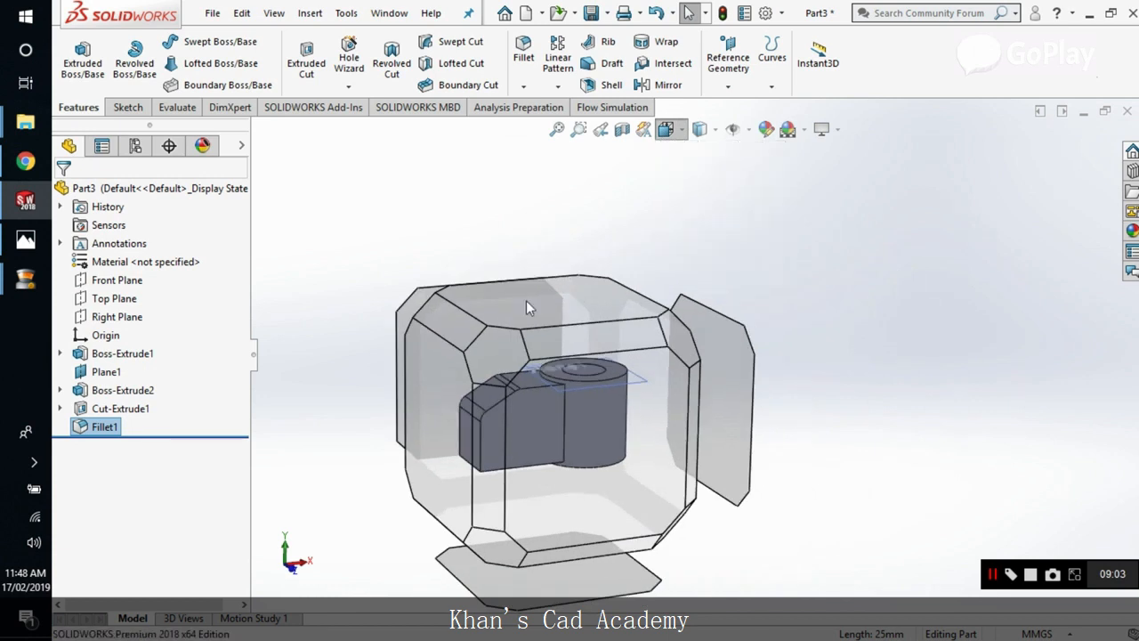
pyautogui.click(526, 300)
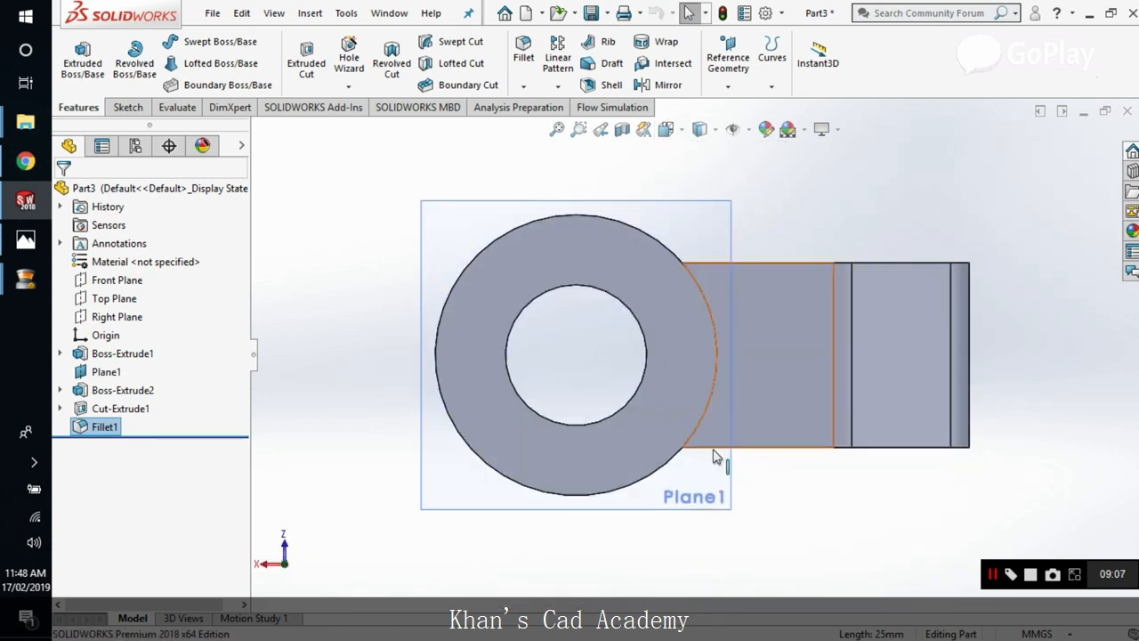
pyautogui.moveTo(720, 386); pyautogui.dragTo(534, 356, button='middle')
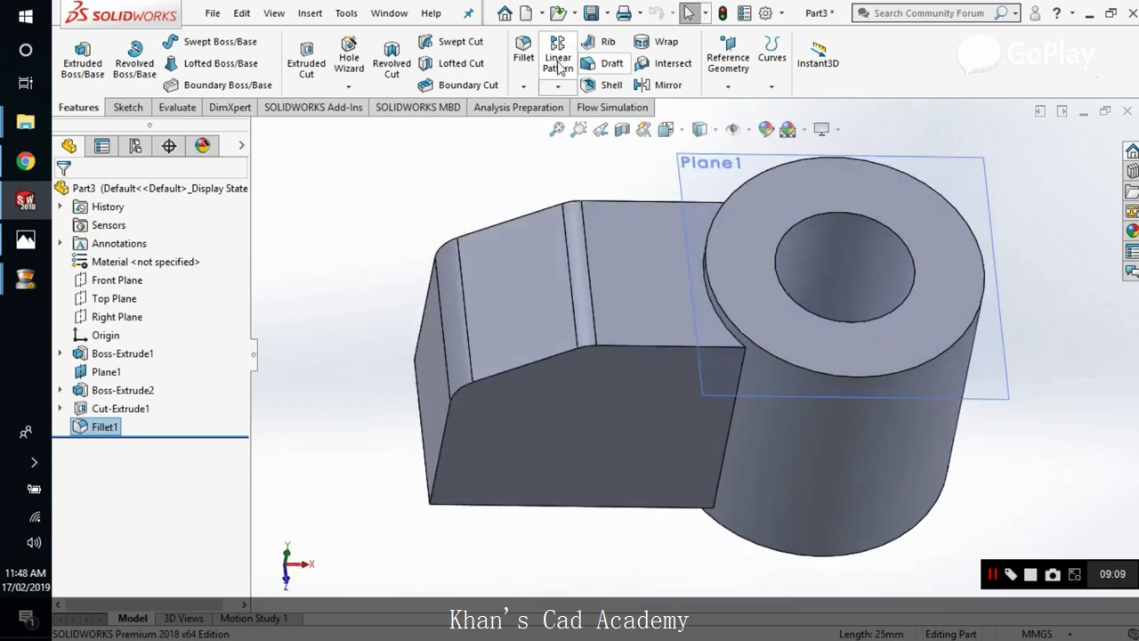
pyautogui.click(524, 49)
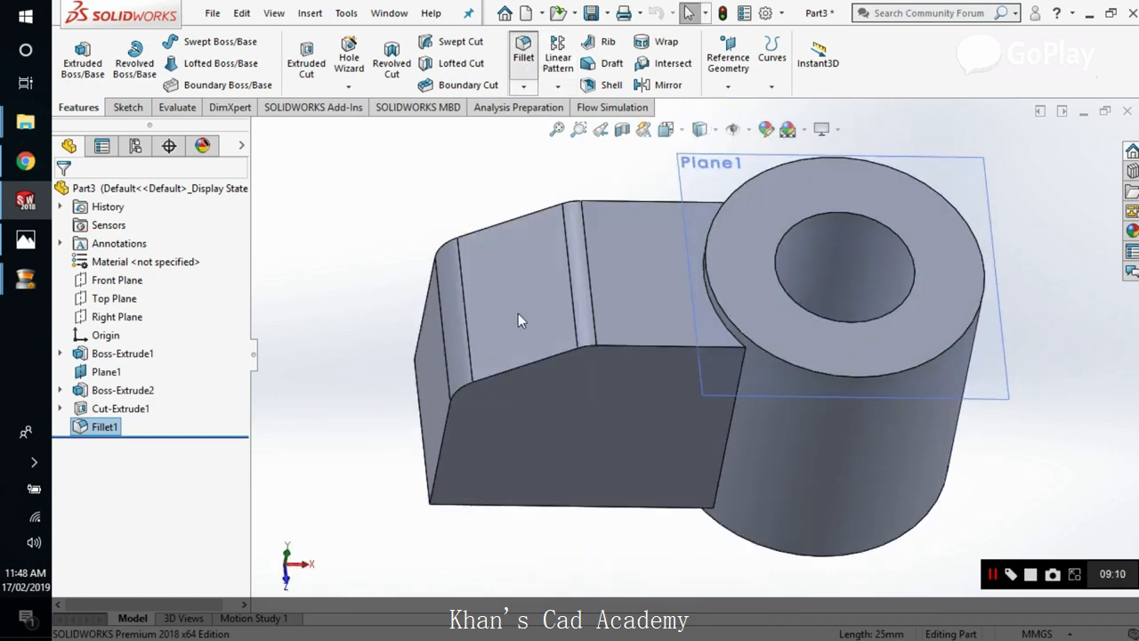
pyautogui.click(446, 434)
pyautogui.moveTo(374, 351); pyautogui.dragTo(487, 357, button='middle')
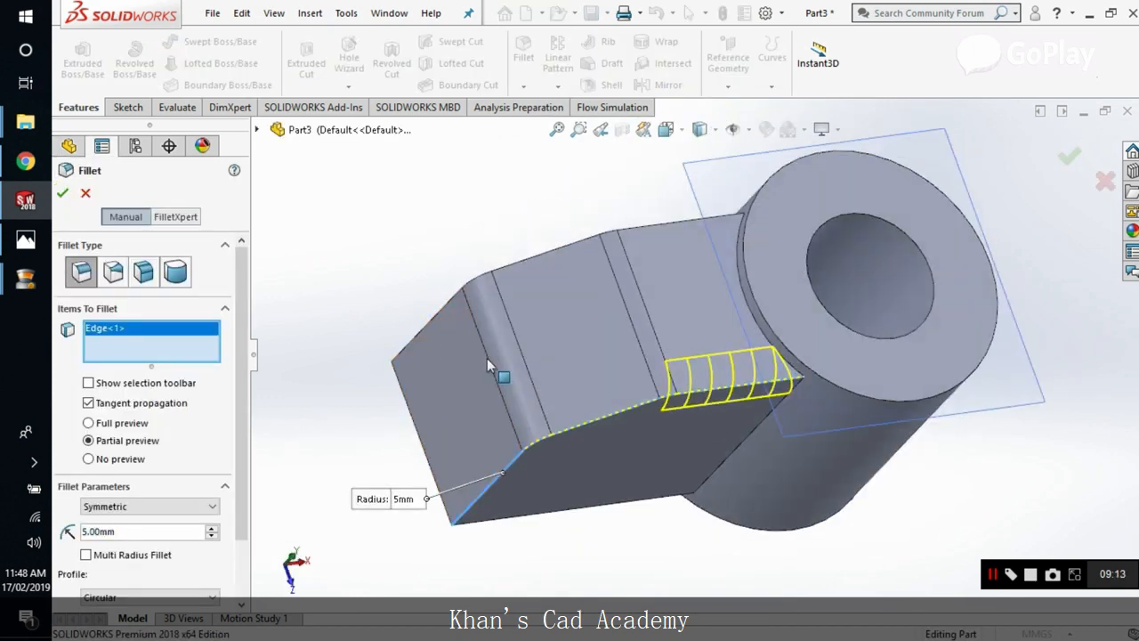
pyautogui.click(427, 325)
pyautogui.click(62, 193)
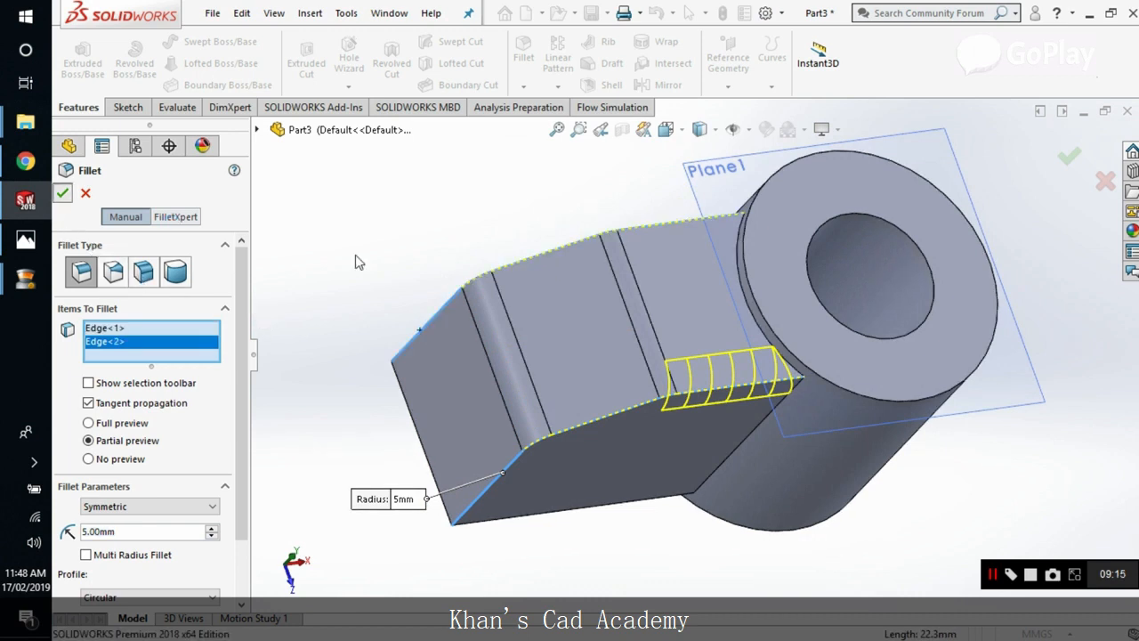
# Compare the arm's rounded corners from above with part 2's top view in the Photos drawing, then return to SOLIDWORKS
pyautogui.moveTo(457, 234); pyautogui.dragTo(541, 204, button='middle')
pyautogui.click(665, 130)
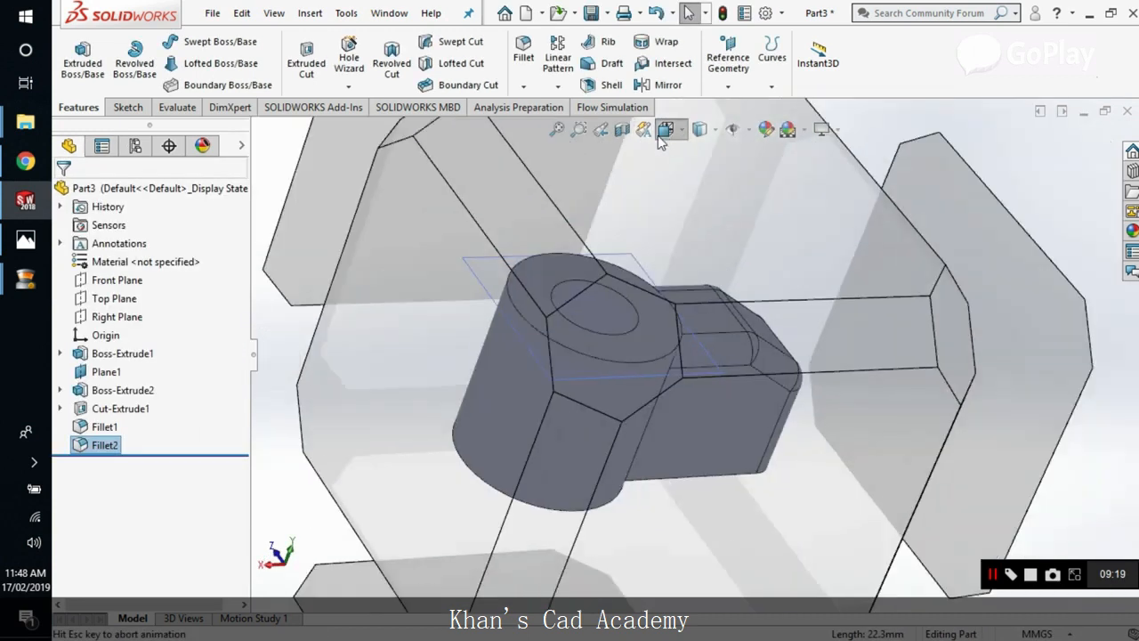
pyautogui.click(766, 178)
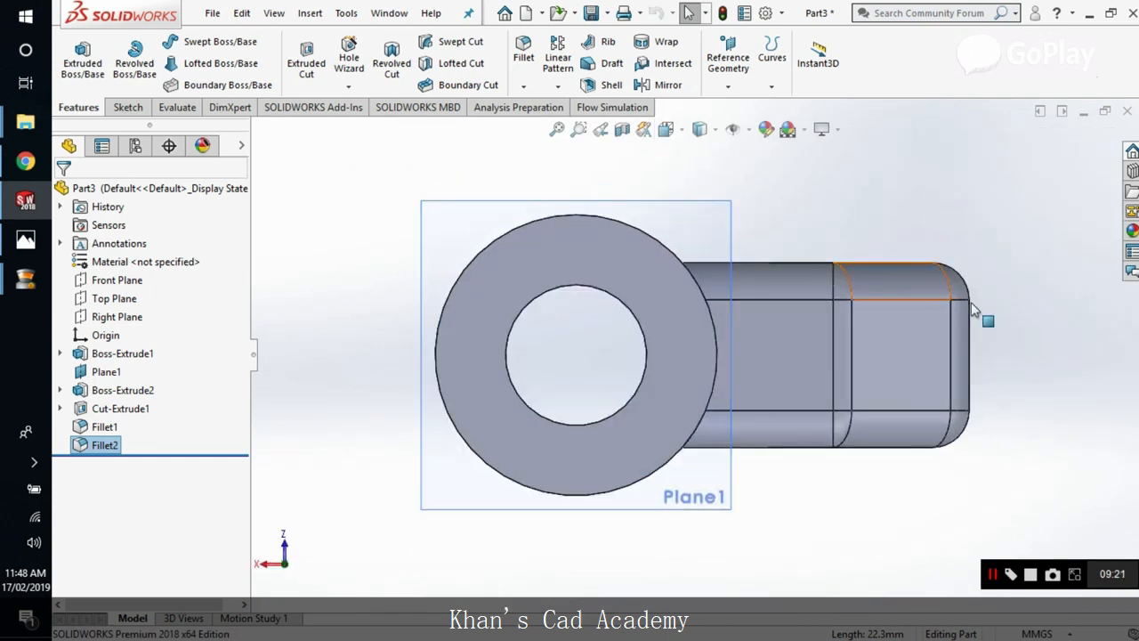
pyautogui.click(24, 240)
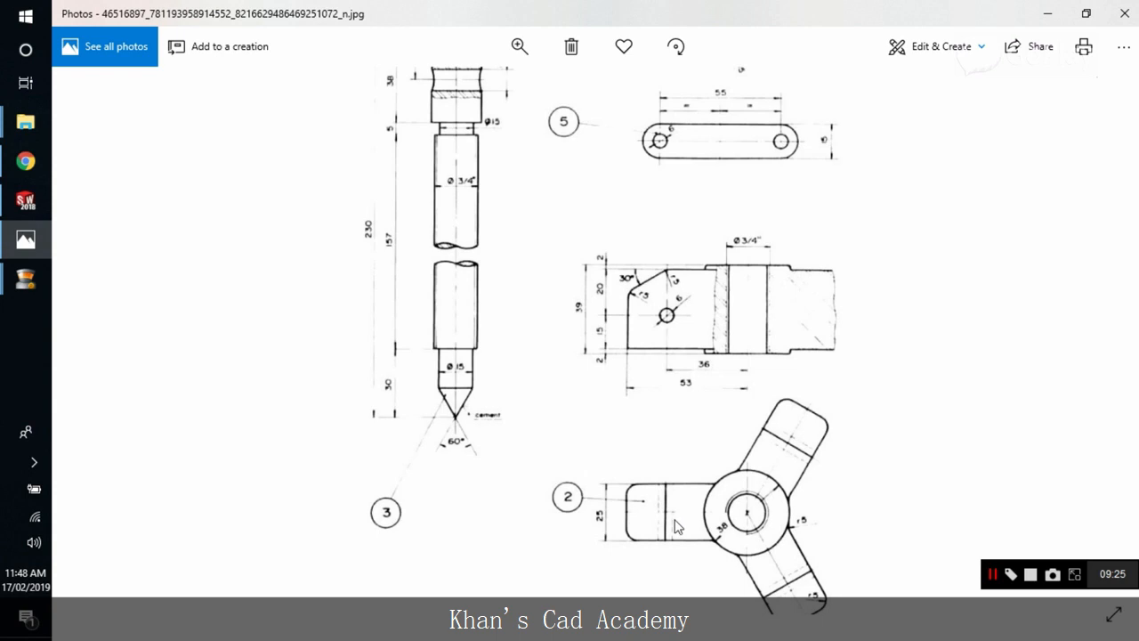
pyautogui.click(25, 200)
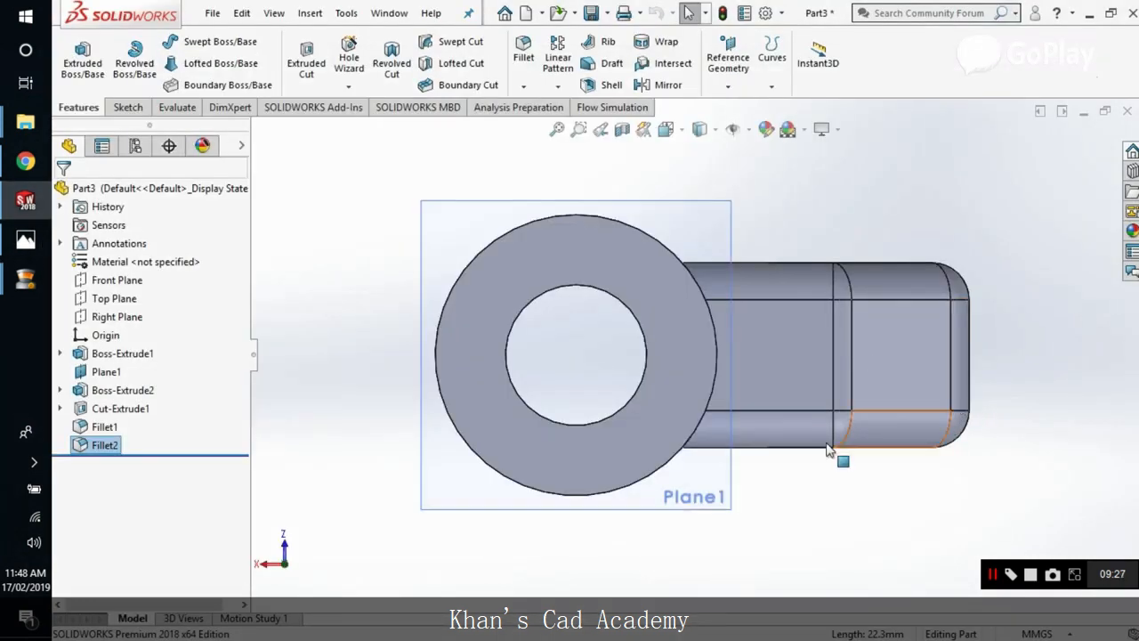
pyautogui.moveTo(807, 450)
pyautogui.mouseDown(button='middle')
pyautogui.moveTo(783, 391)
pyautogui.moveTo(806, 338)
pyautogui.moveTo(677, 428)
pyautogui.moveTo(723, 462)
pyautogui.moveTo(687, 401)
pyautogui.moveTo(658, 383)
pyautogui.mouseUp(button='middle')
pyautogui.click(25, 240)
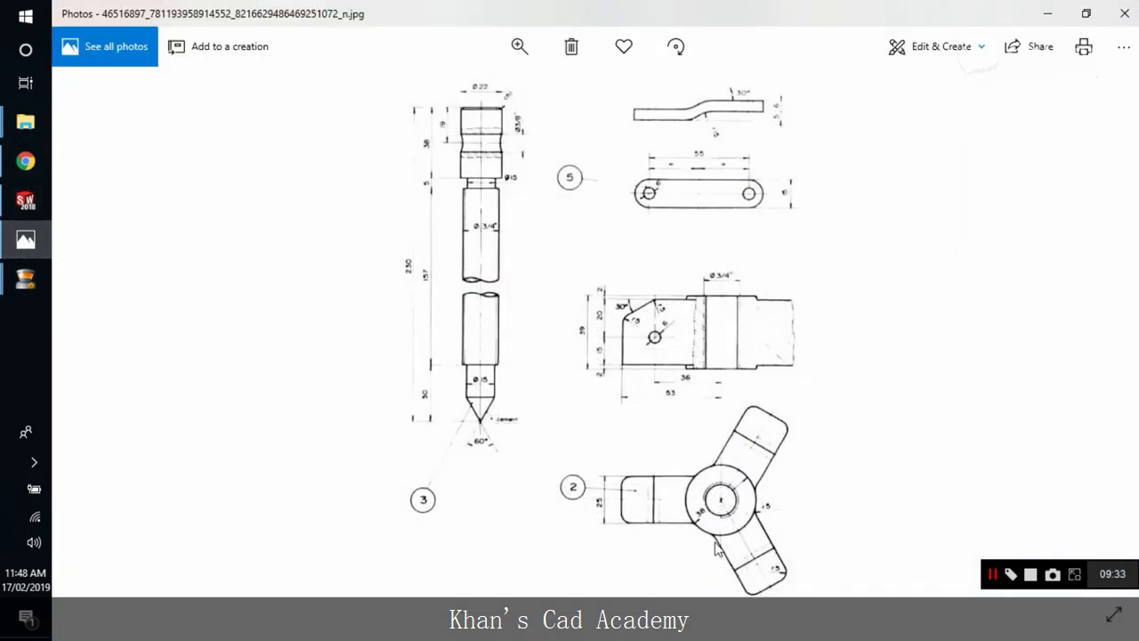
pyautogui.scroll(3, 718, 549)
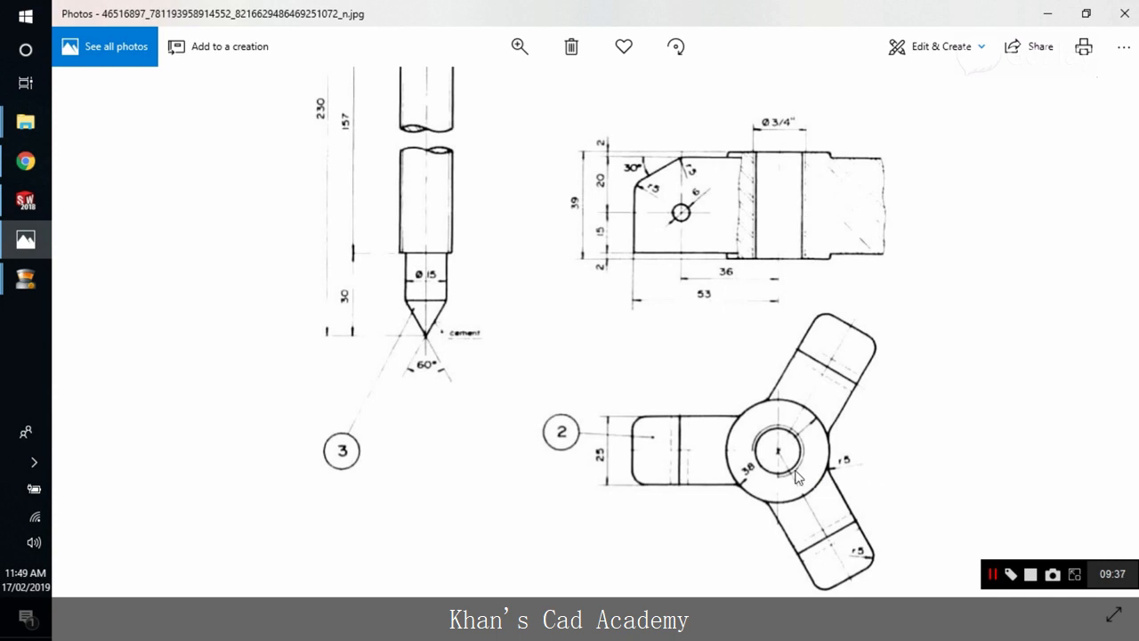
pyautogui.click(25, 200)
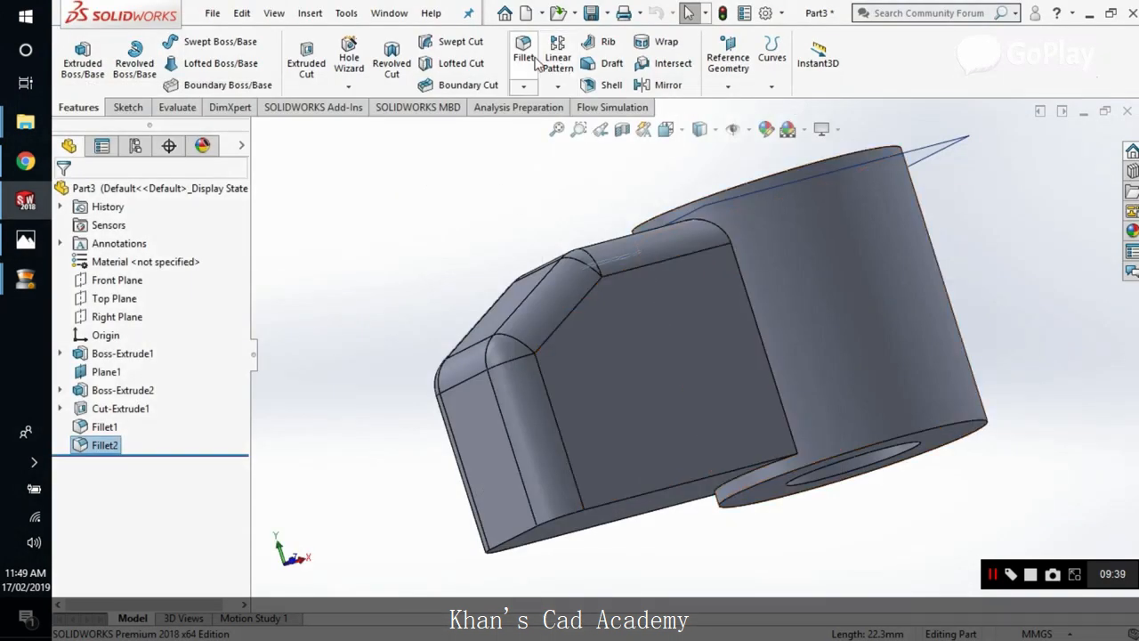
# Fillet the junction edge between the arm and the cylindrical hub with a 5 mm radius, using tangent propagation
pyautogui.press('Return')
pyautogui.click(759, 325)
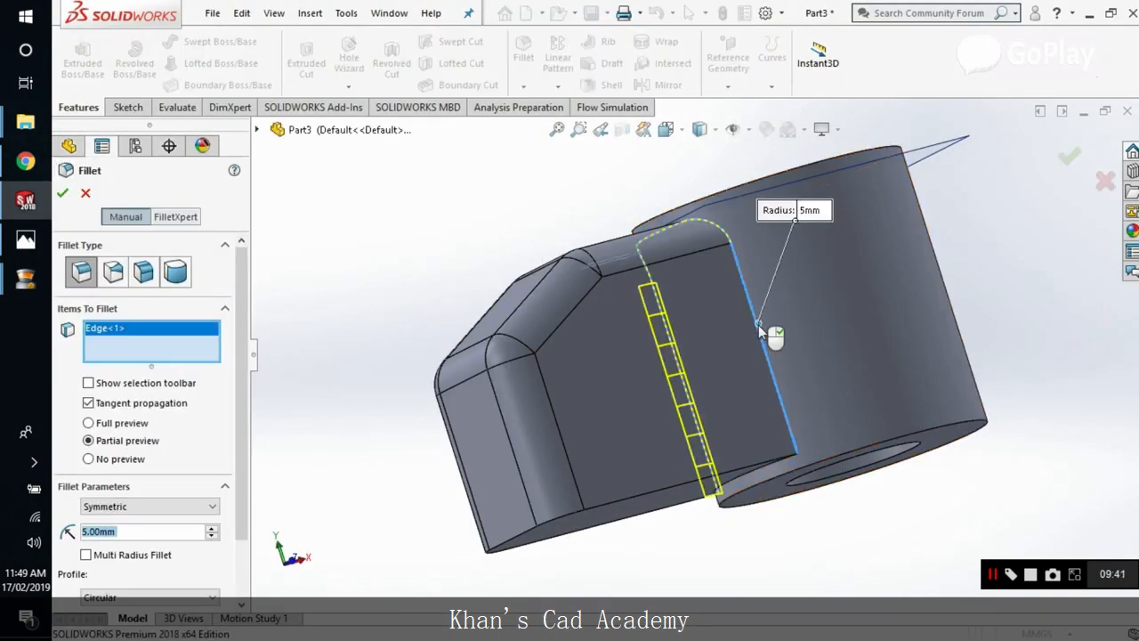
pyautogui.moveTo(354, 407); pyautogui.dragTo(385, 499, button='middle')
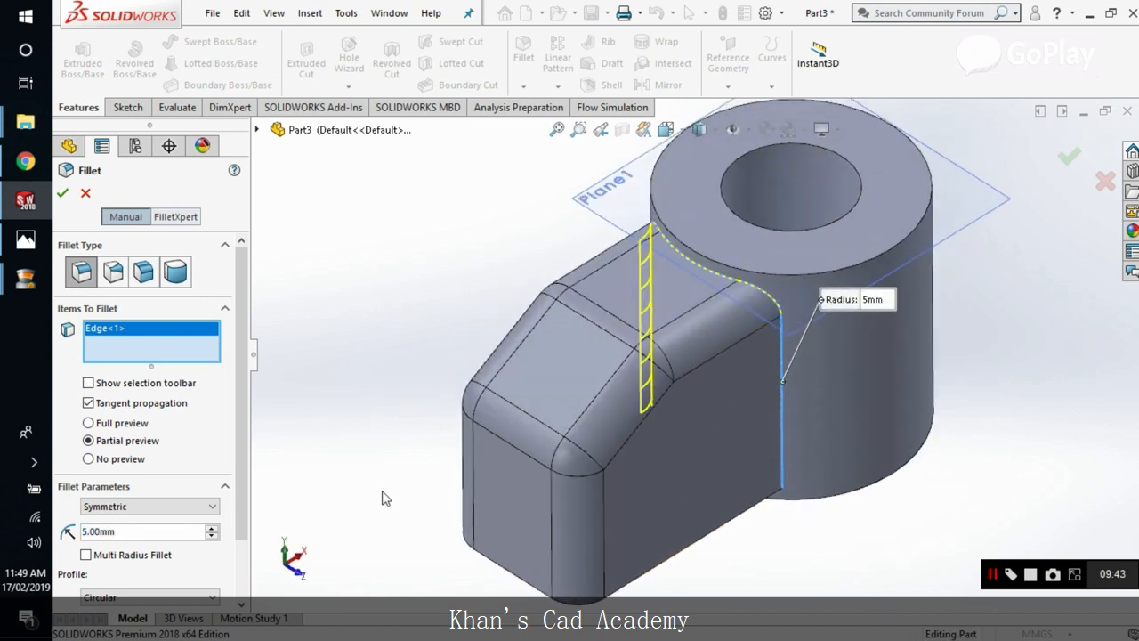
pyautogui.click(62, 192)
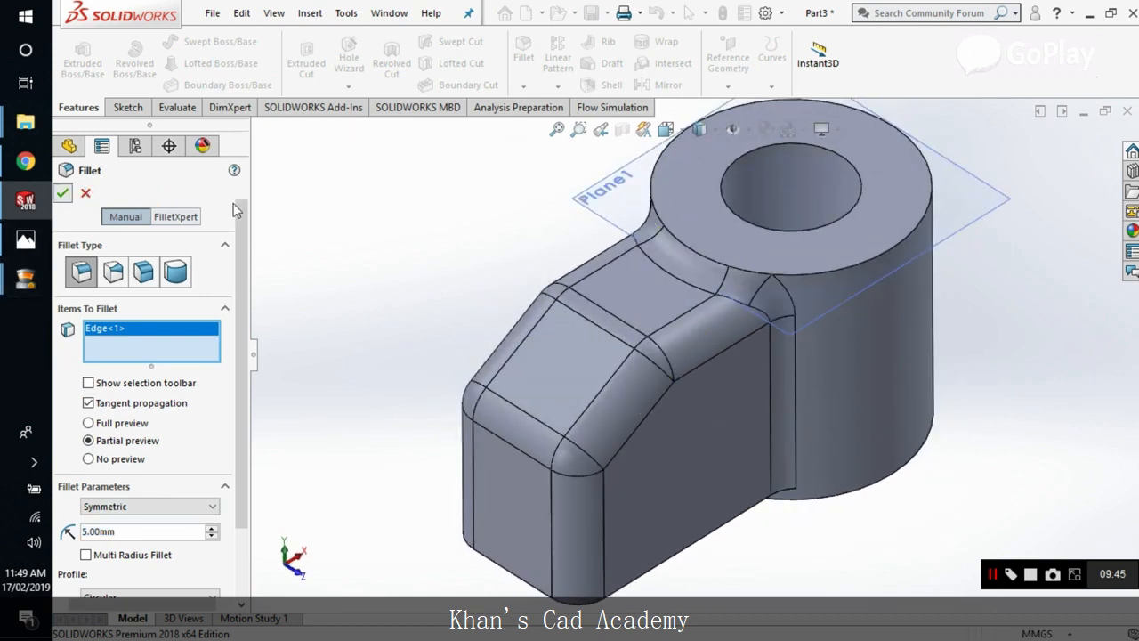
# Check the filleted arm and hub from several sides against the part 2 and assembly drawings in Photos, ending back in SOLIDWORKS
pyautogui.moveTo(468, 413); pyautogui.dragTo(566, 206, button='middle')
pyautogui.click(25, 163)
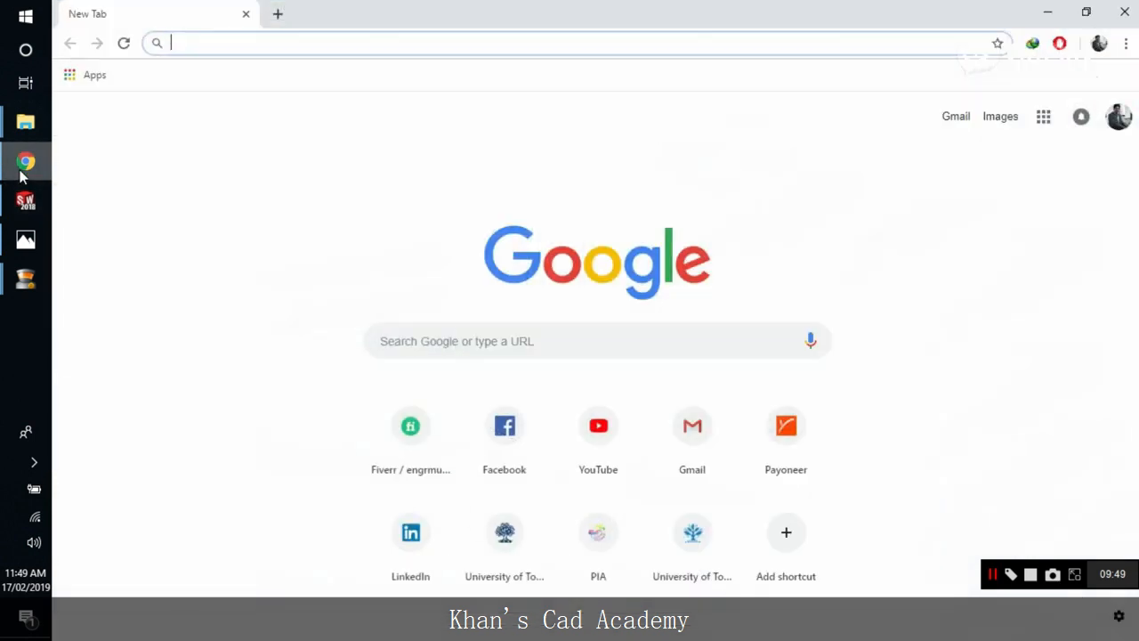
pyautogui.click(25, 201)
pyautogui.click(25, 238)
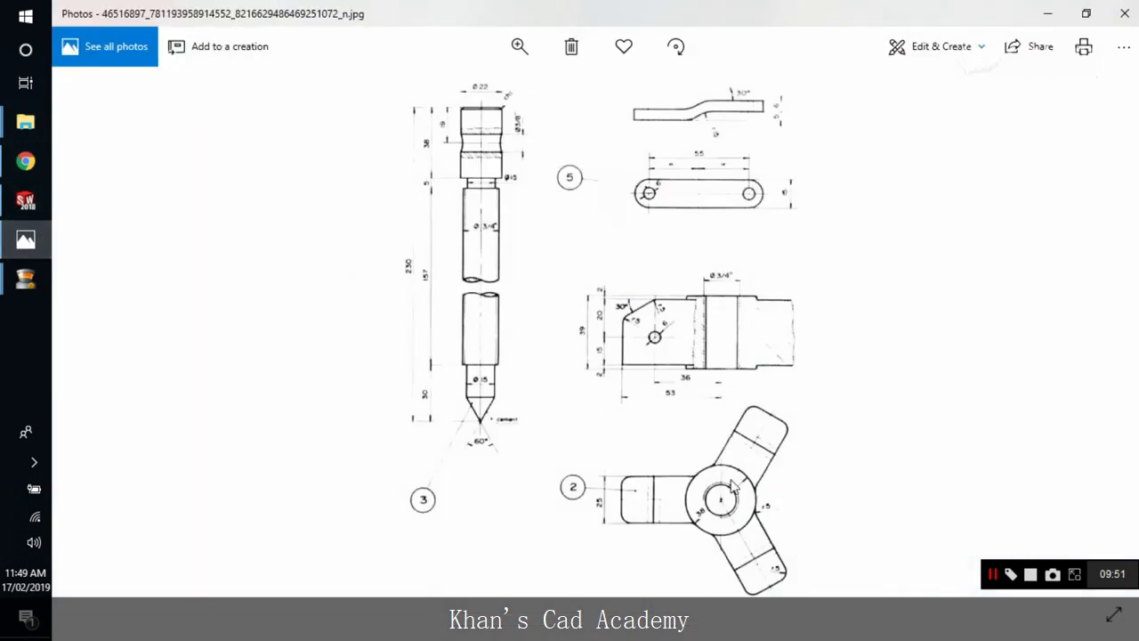
pyautogui.press('Right')
pyautogui.press('Left')
pyautogui.press('Right')
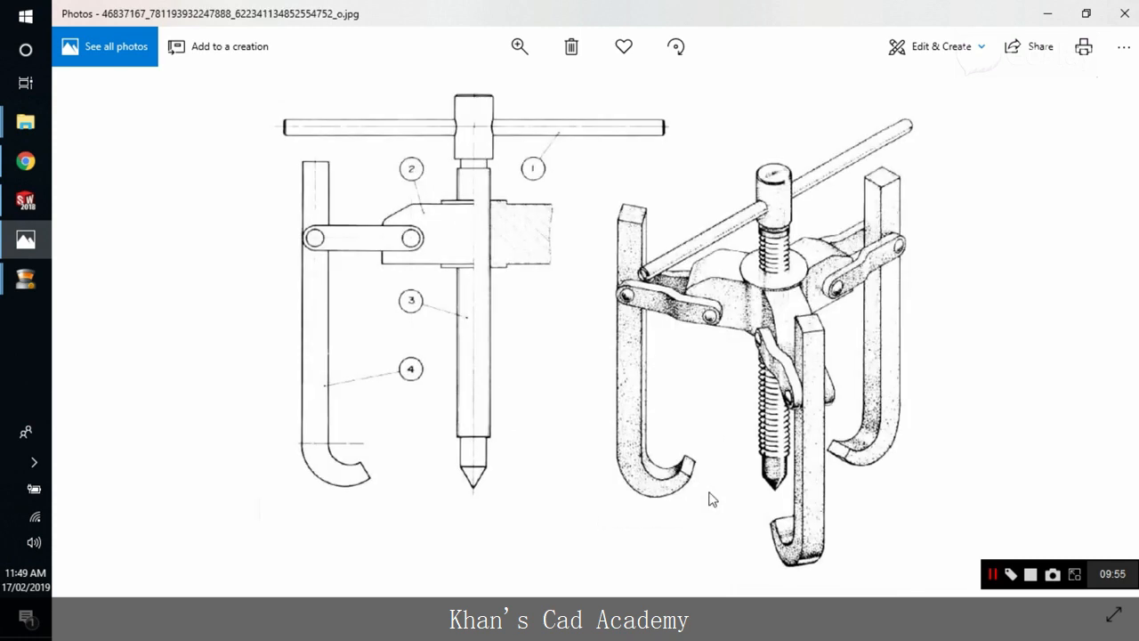
pyautogui.press('Left')
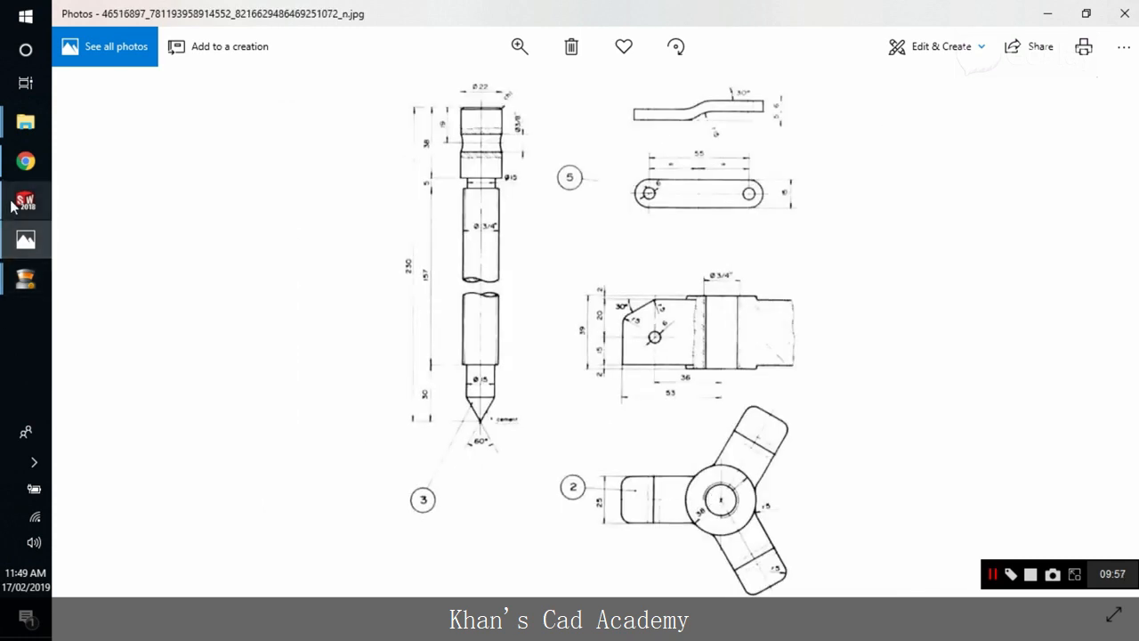
pyautogui.click(29, 245)
pyautogui.moveTo(841, 391); pyautogui.dragTo(837, 472, button='middle')
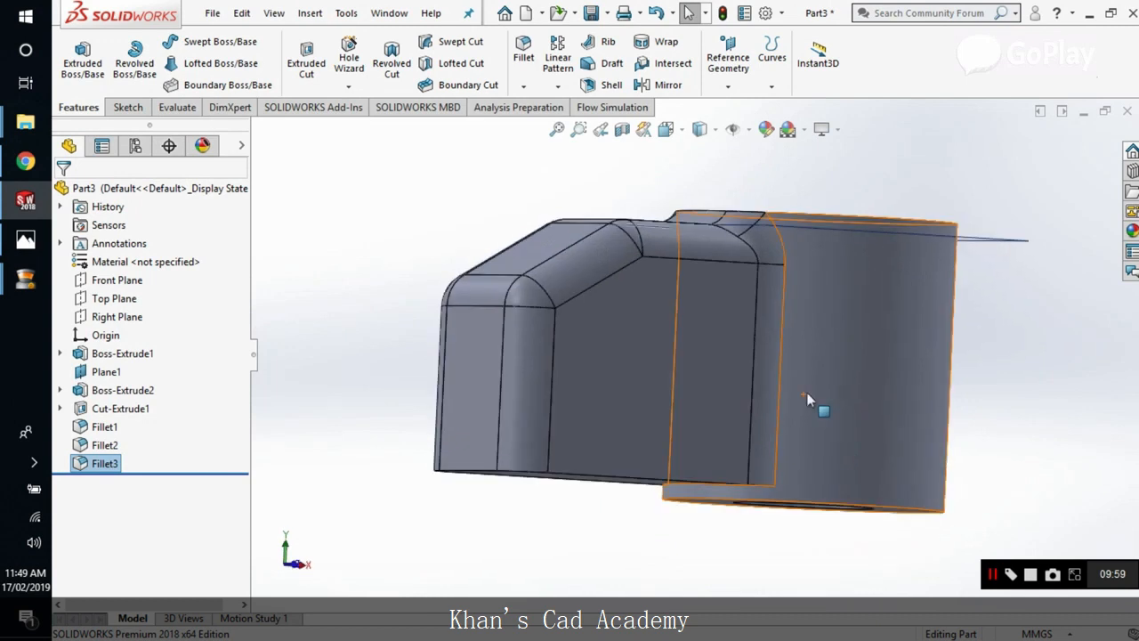
pyautogui.moveTo(808, 399); pyautogui.dragTo(746, 413, button='middle')
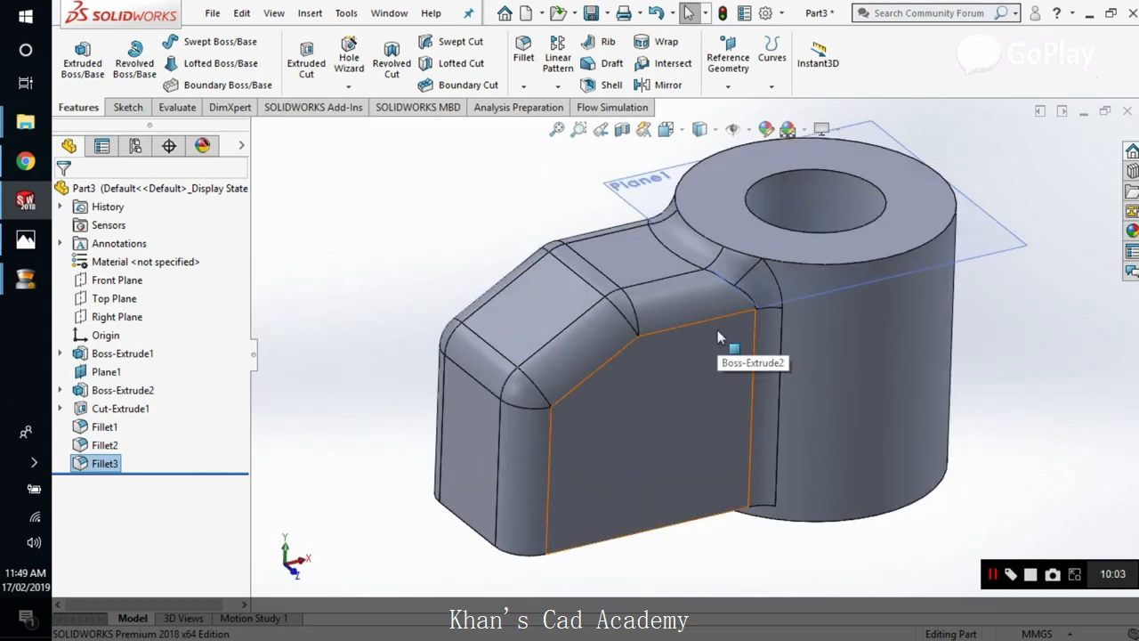
# Check the arm layout in part 2's top view in Photos, then create a SOLIDWORKS reference axis from the hub bore's cylindrical face
pyautogui.moveTo(801, 583); pyautogui.dragTo(784, 499, button='middle')
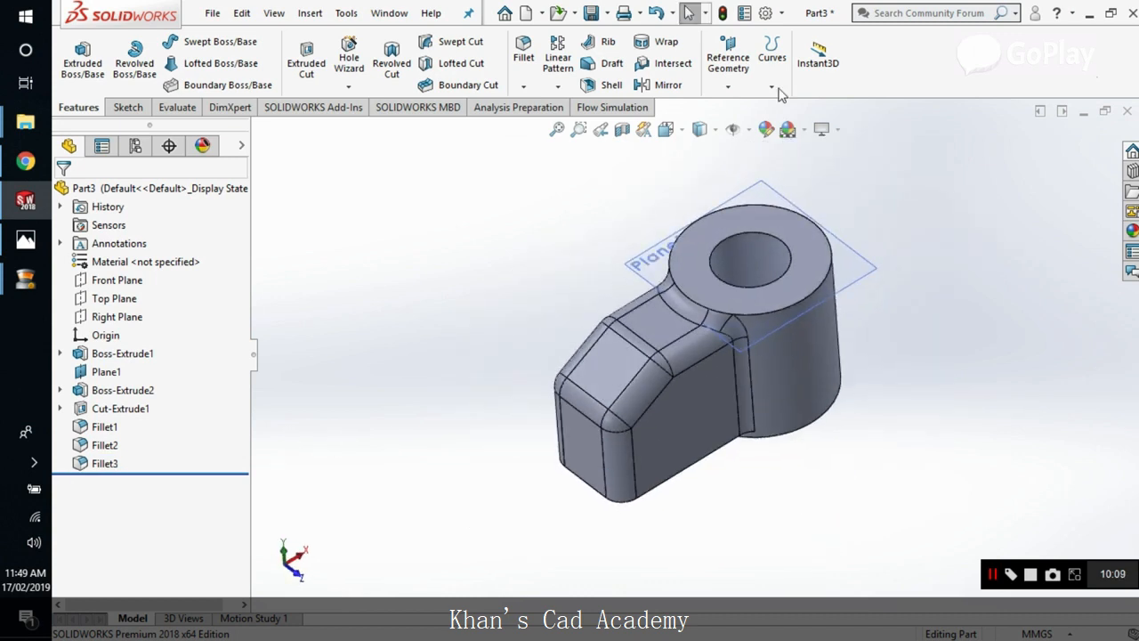
pyautogui.click(25, 240)
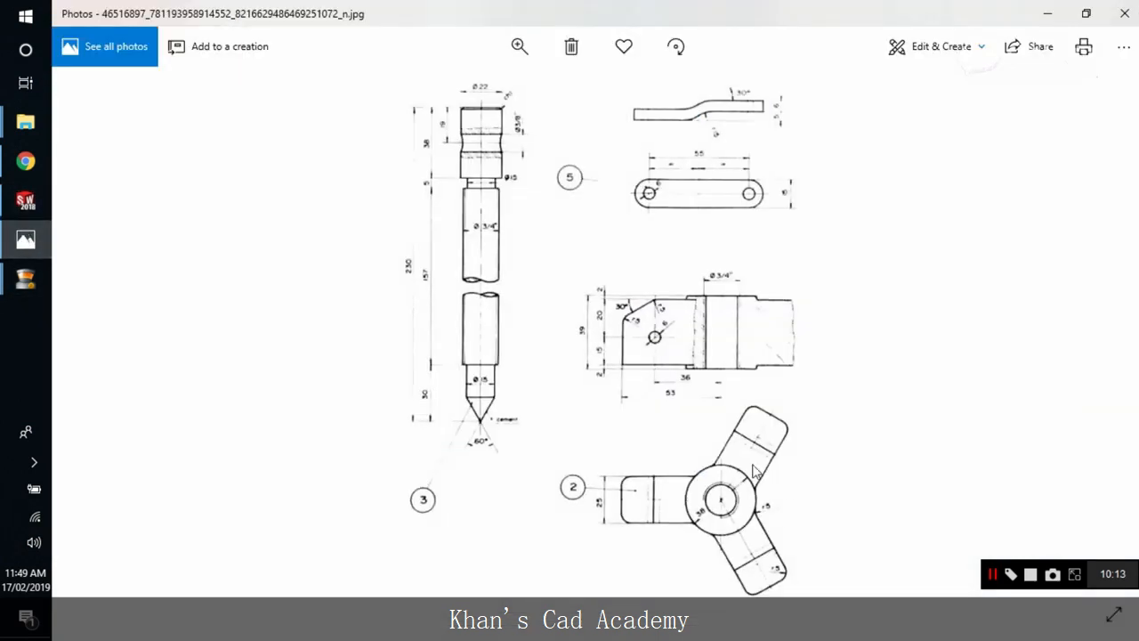
pyautogui.click(42, 244)
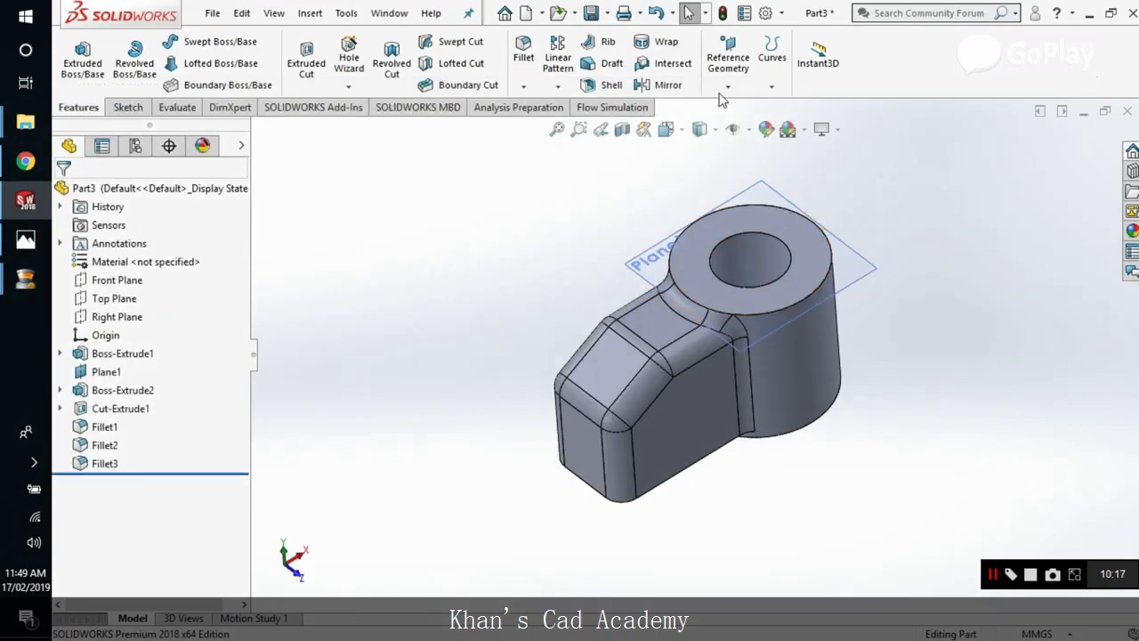
pyautogui.click(729, 87)
pyautogui.click(737, 127)
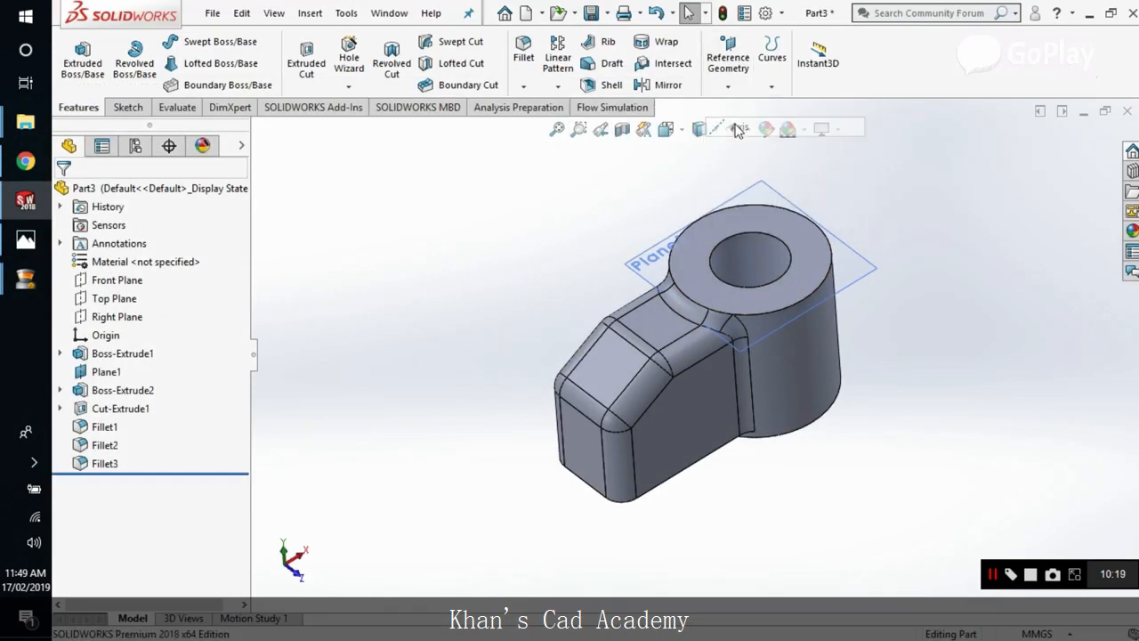
pyautogui.click(740, 268)
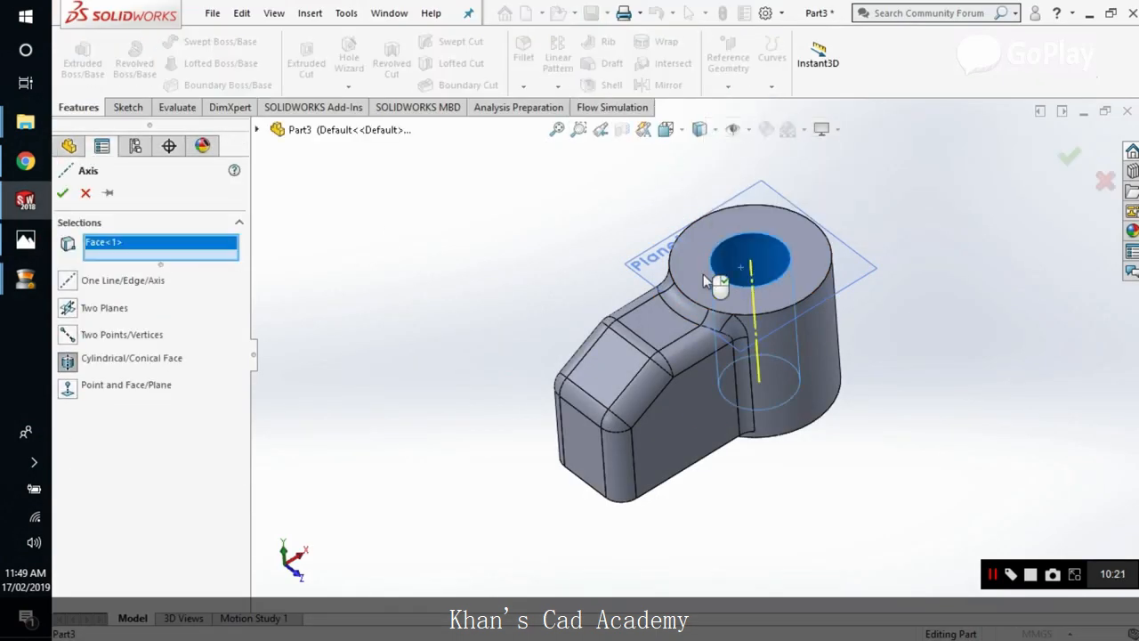
pyautogui.click(62, 192)
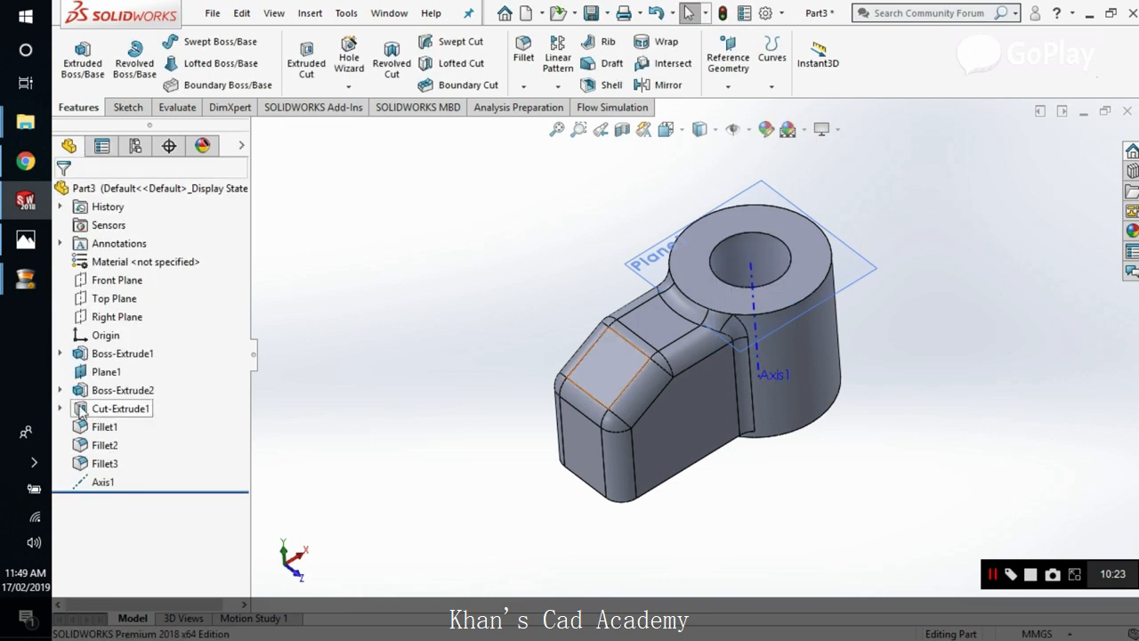
# Circular-pattern the arm's extrusion, cut and three fillets around the bore axis, with 3 equally spaced instances over 360 degrees
pyautogui.click(89, 390)
pyautogui.keyDown('ctrl'); pyautogui.click(96, 408); pyautogui.keyUp('ctrl')
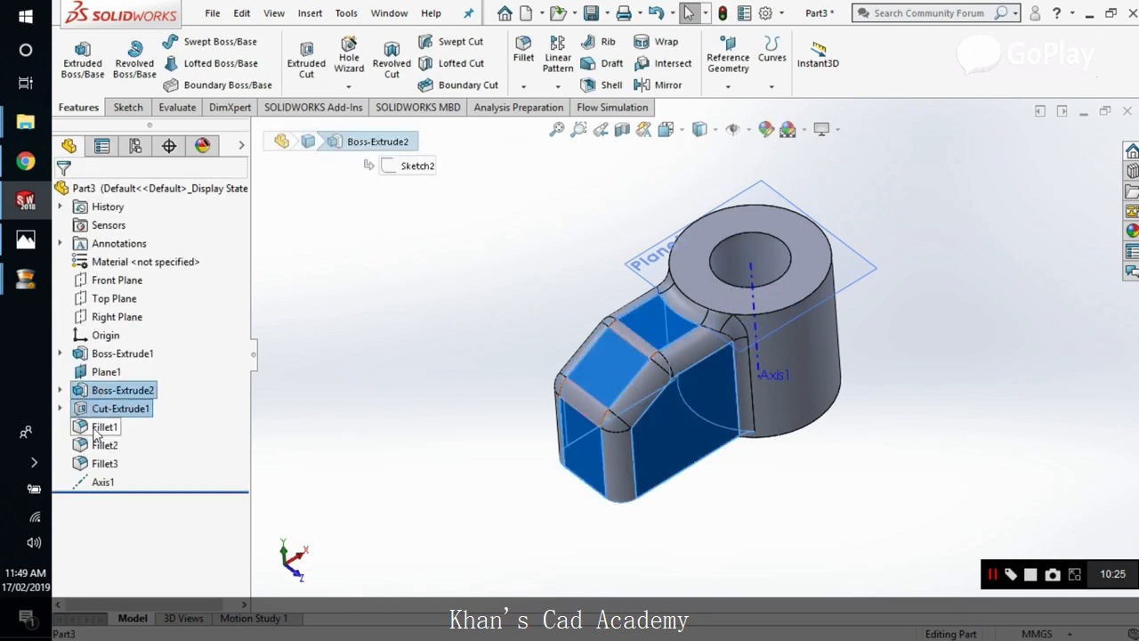
pyautogui.keyDown('ctrl'); pyautogui.click(104, 426); pyautogui.keyUp('ctrl')
pyautogui.keyDown('ctrl'); pyautogui.click(104, 445); pyautogui.keyUp('ctrl')
pyautogui.keyDown('ctrl'); pyautogui.click(104, 463); pyautogui.keyUp('ctrl')
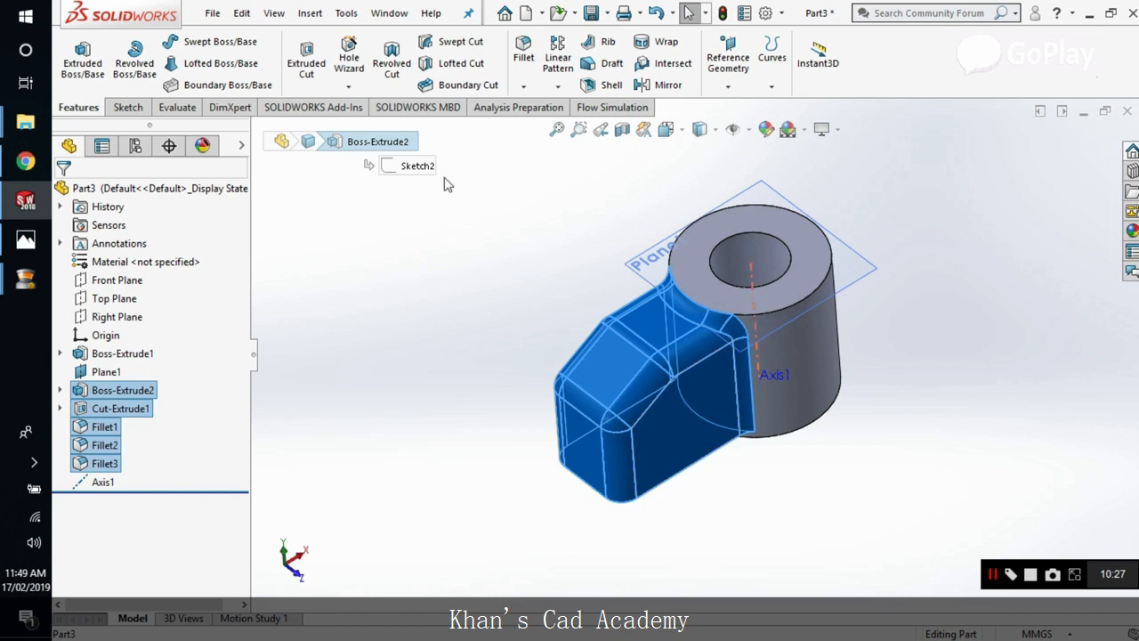
pyautogui.click(559, 87)
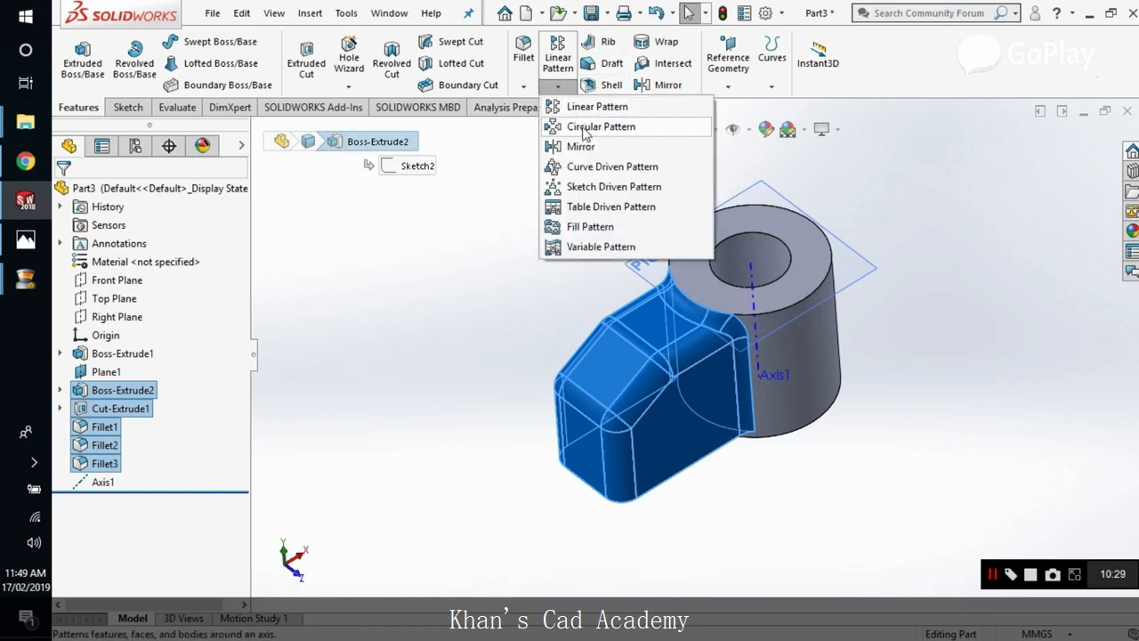
pyautogui.click(584, 129)
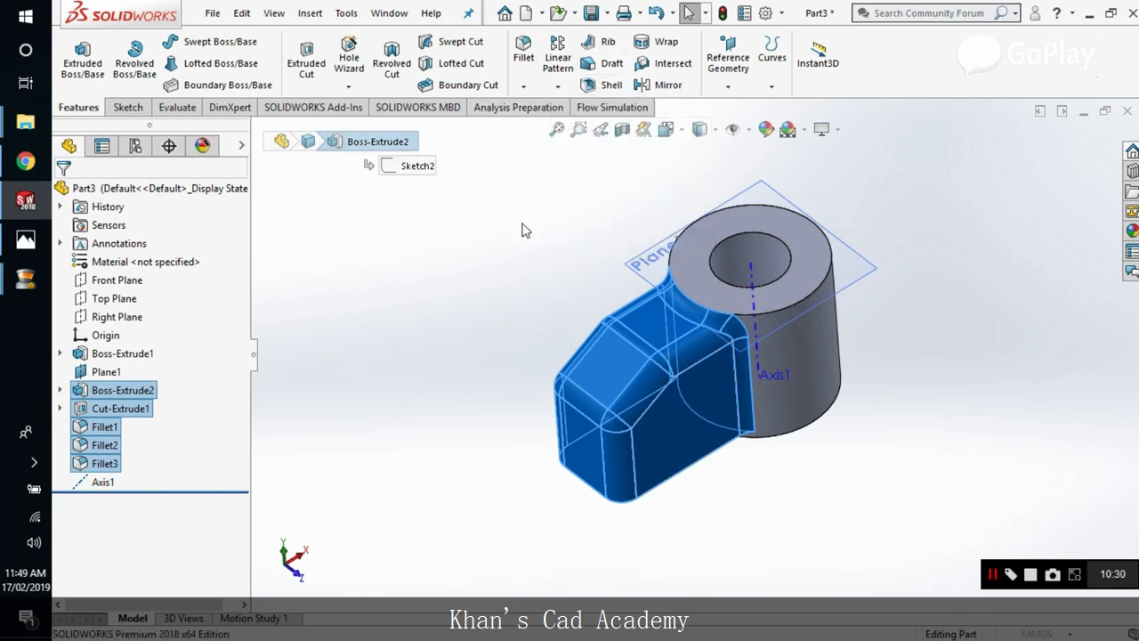
pyautogui.click(755, 288)
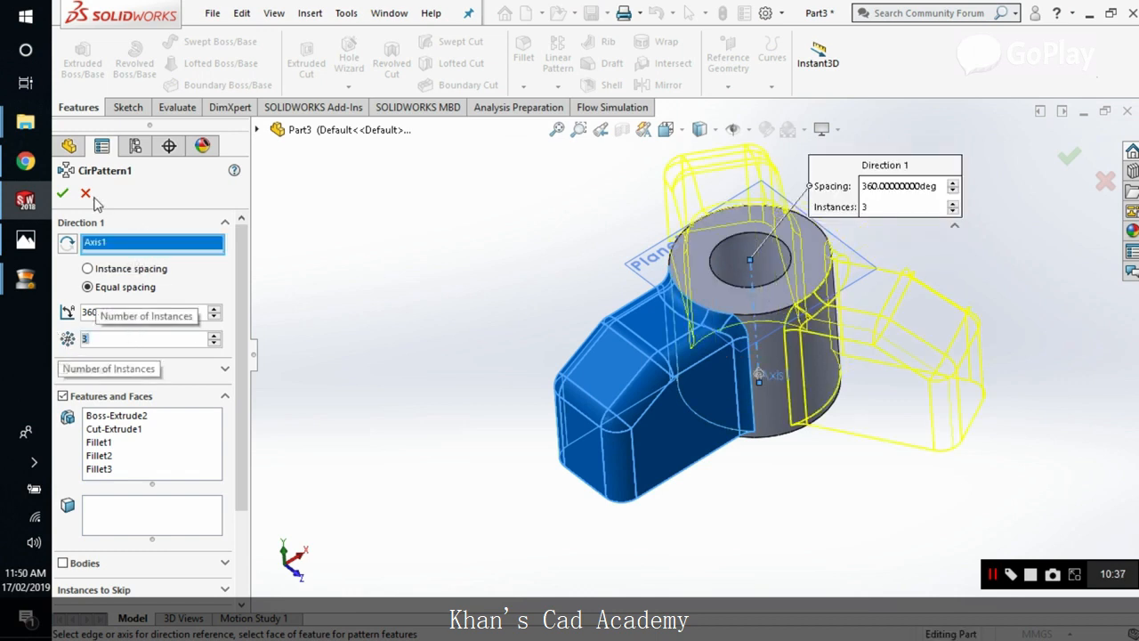
pyautogui.click(62, 193)
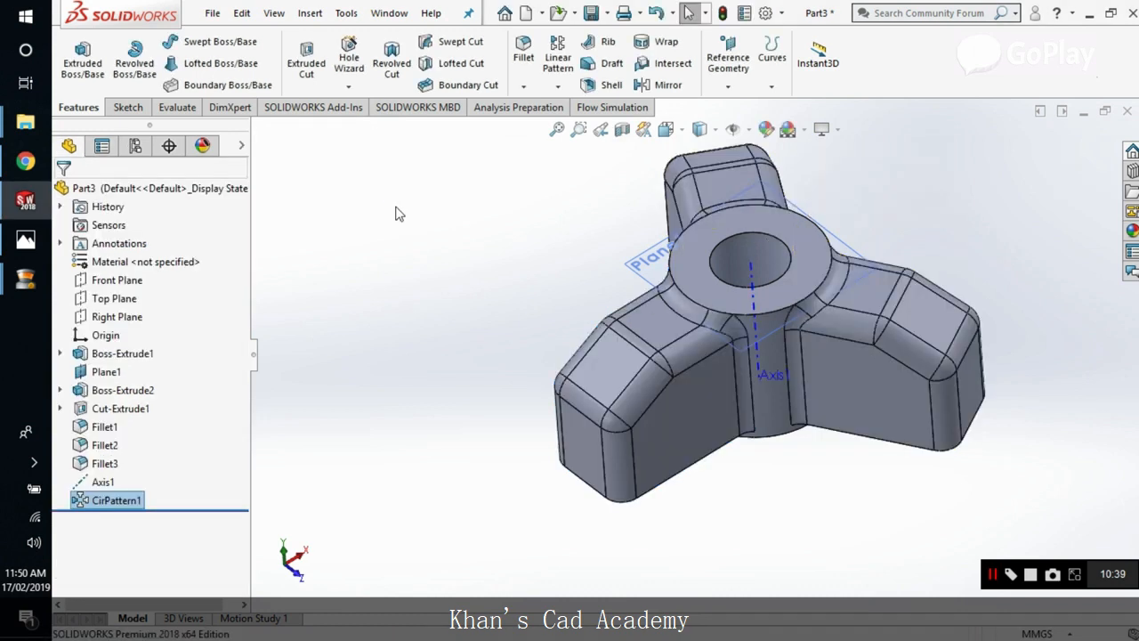
# Inspect the three-armed hub and compare it with the part 2 drawing in Photos, ending back in SOLIDWORKS
pyautogui.moveTo(523, 231); pyautogui.dragTo(849, 339, button='middle')
pyautogui.scroll(-3, 849, 339)
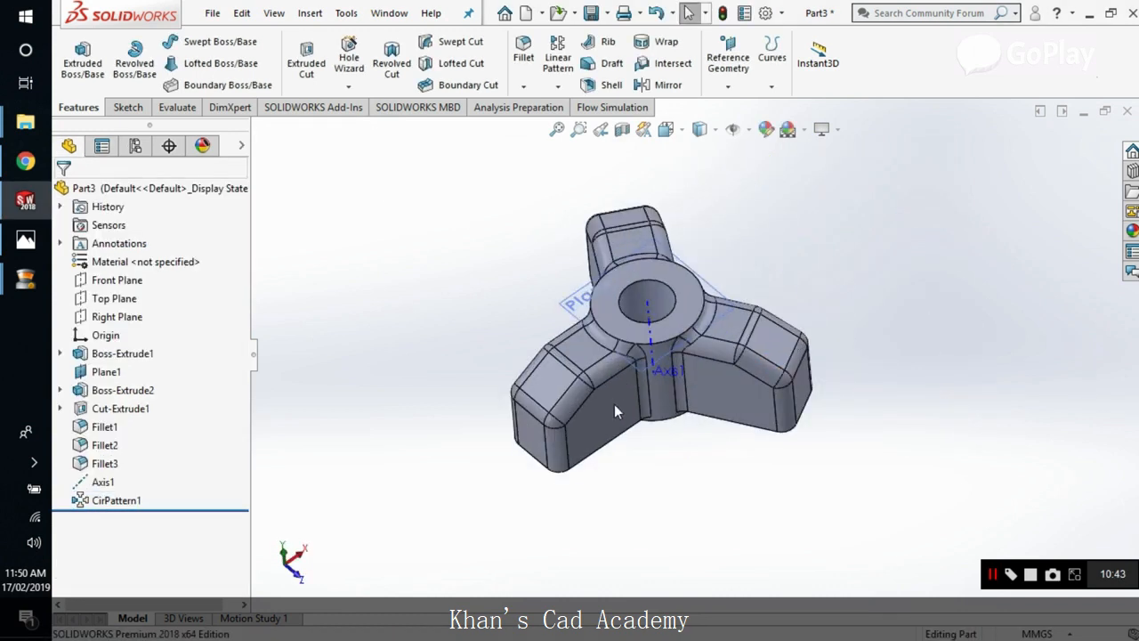
pyautogui.moveTo(614, 411); pyautogui.dragTo(620, 376, button='middle')
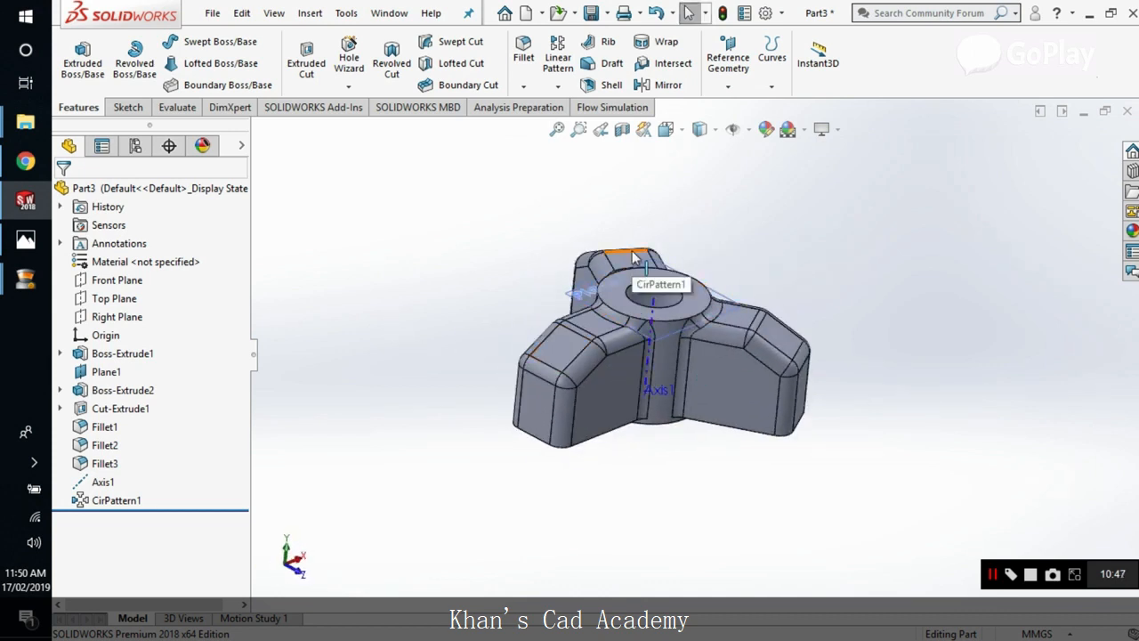
pyautogui.click(25, 239)
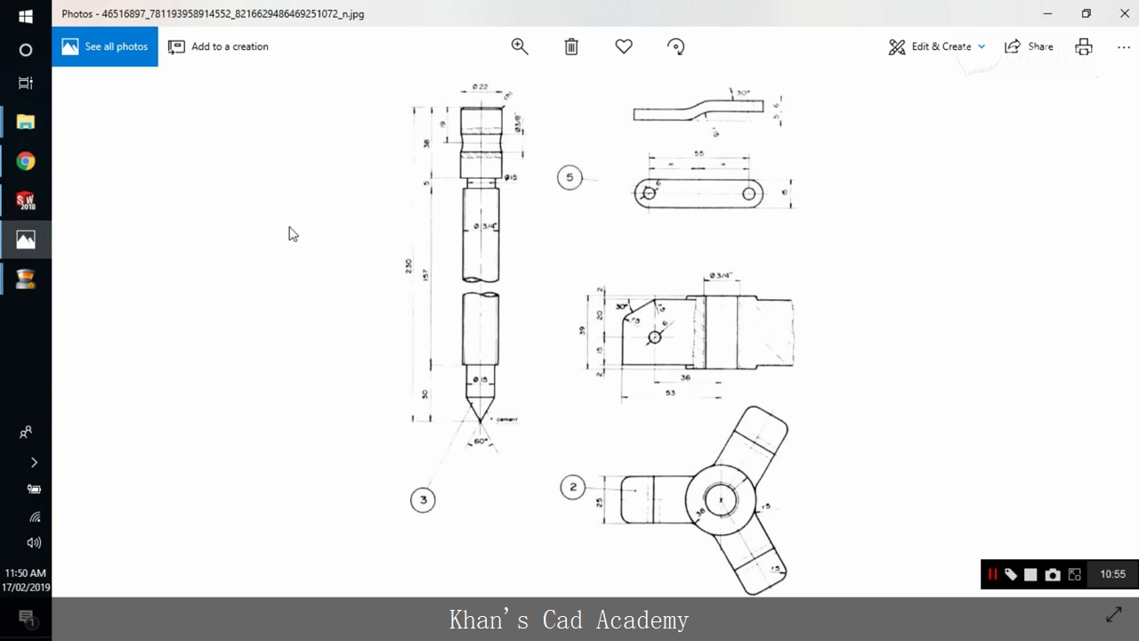
pyautogui.click(1048, 14)
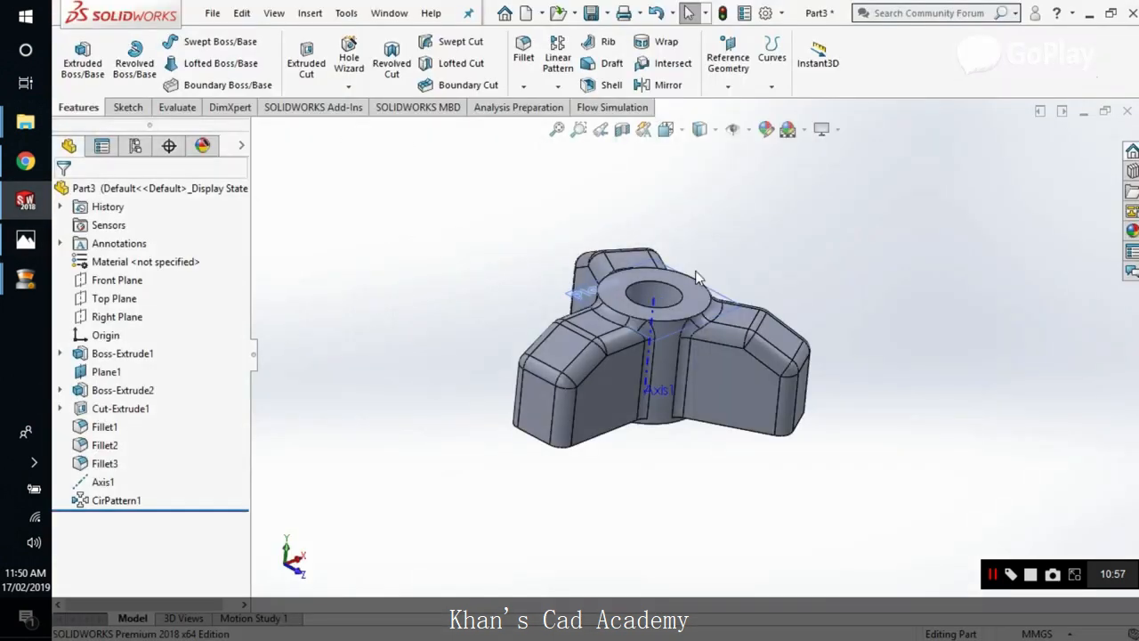
pyautogui.moveTo(816, 363); pyautogui.dragTo(813, 400, button='middle')
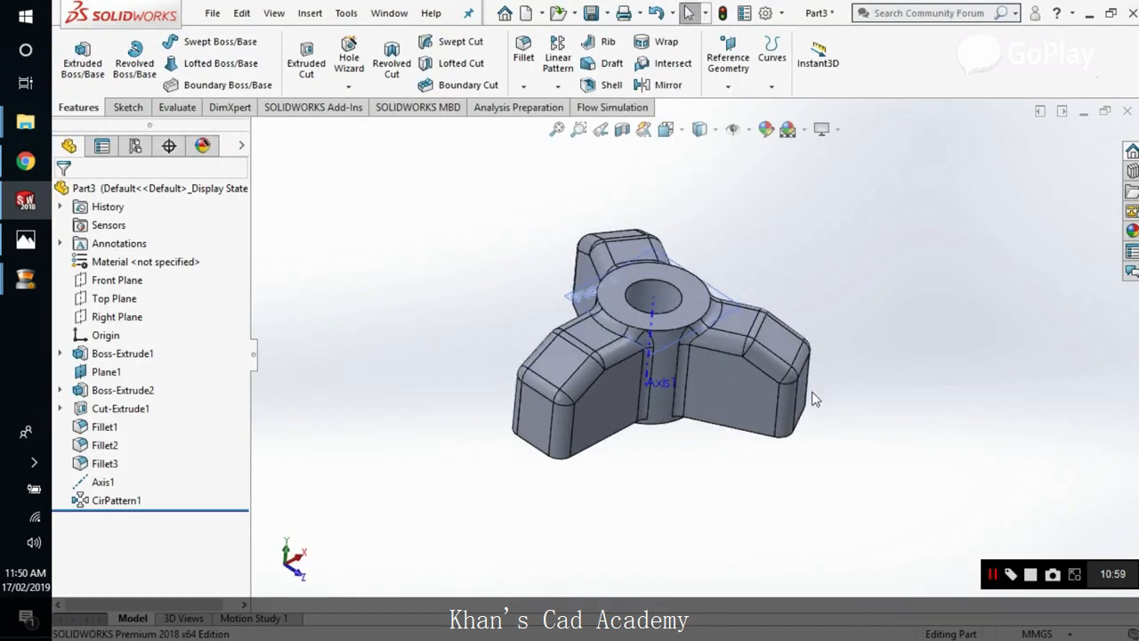